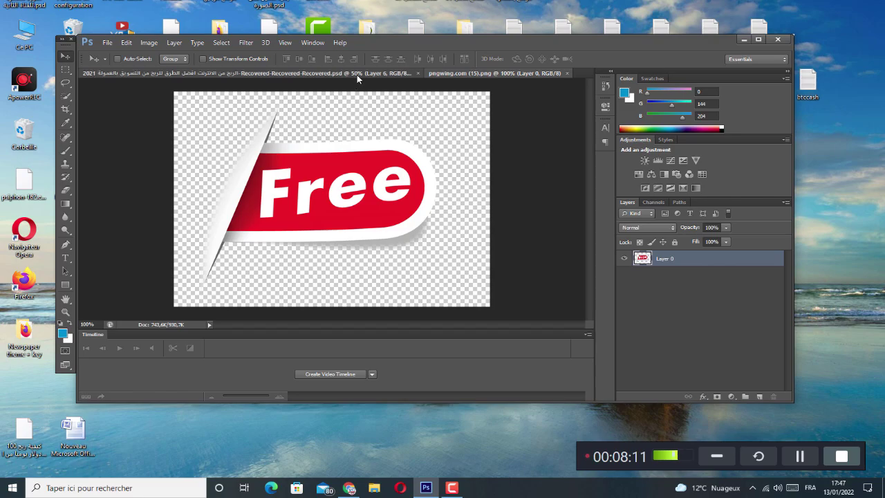
left_click(357, 75)
left_click(536, 74)
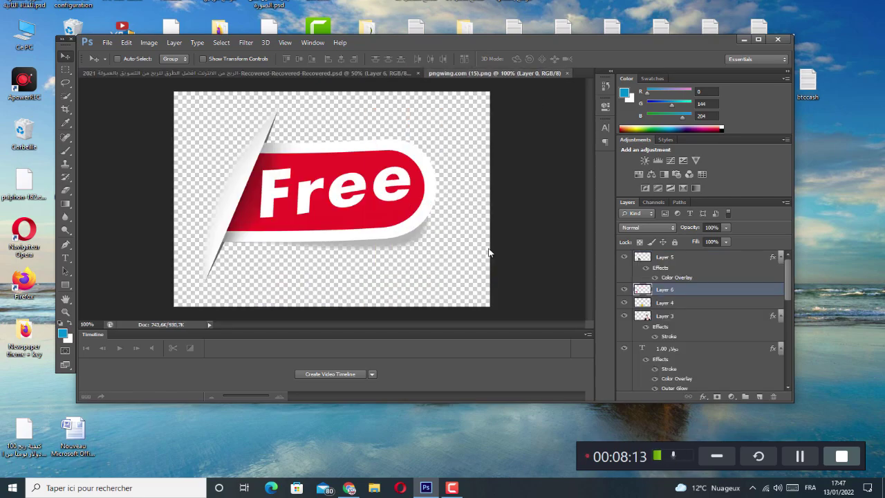
Switch to TeePublic in Chrome and open the Upload A Design page from the account
left_click(349, 487)
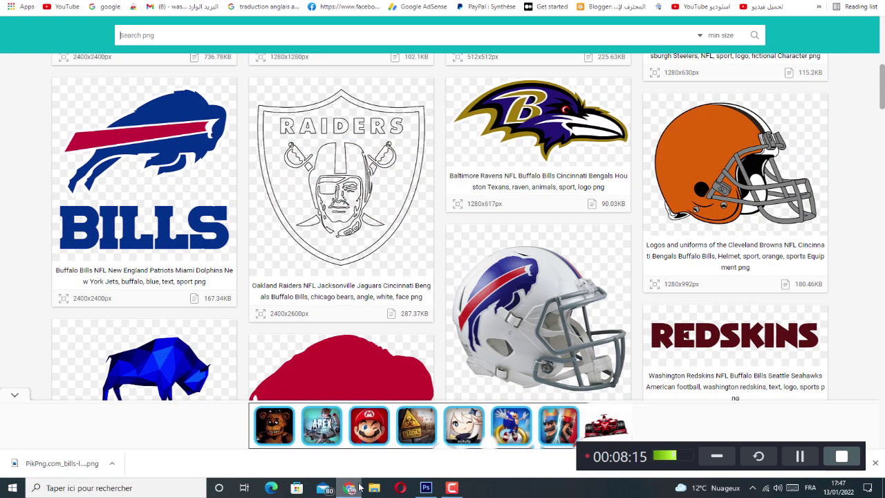
left_click(622, 2)
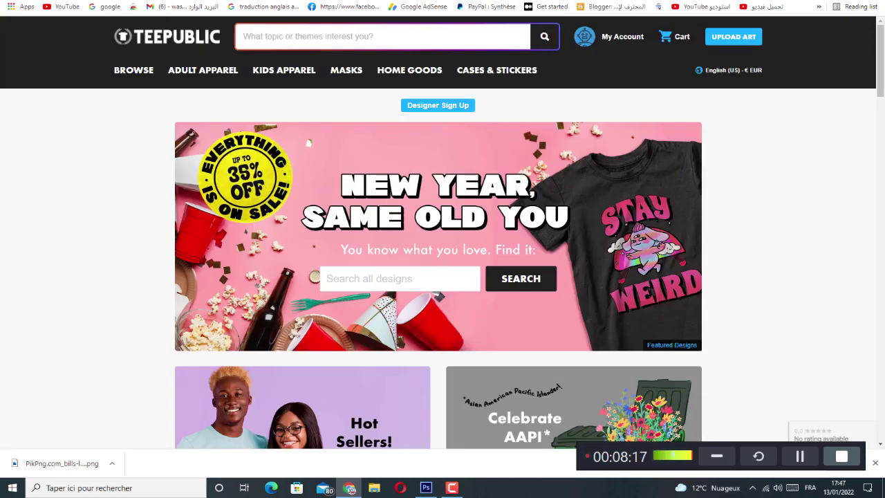
mouse_move(643, 43)
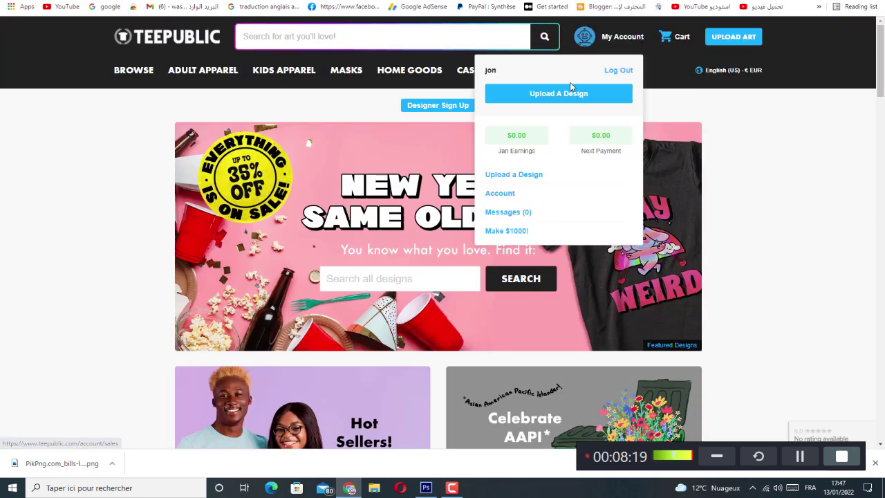
left_click(559, 98)
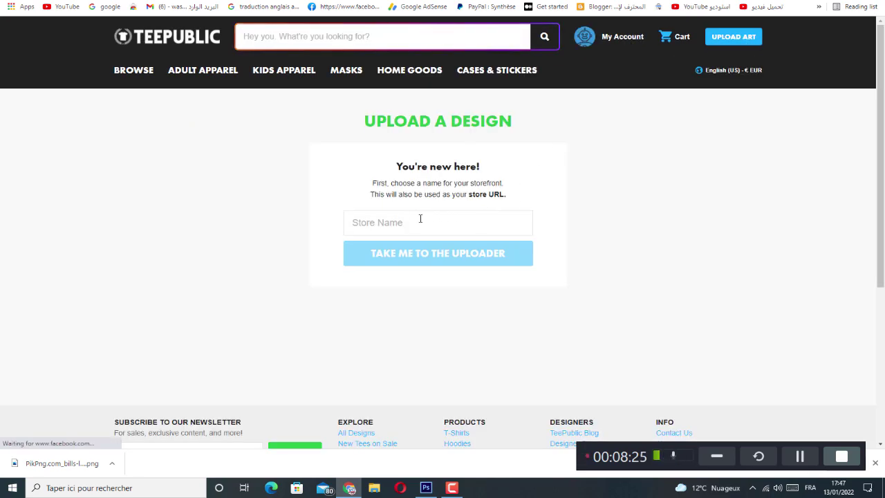
Name the storefront "buffalo bills mafia" and continue to the design uploader
scroll(423, 214, "down", 1)
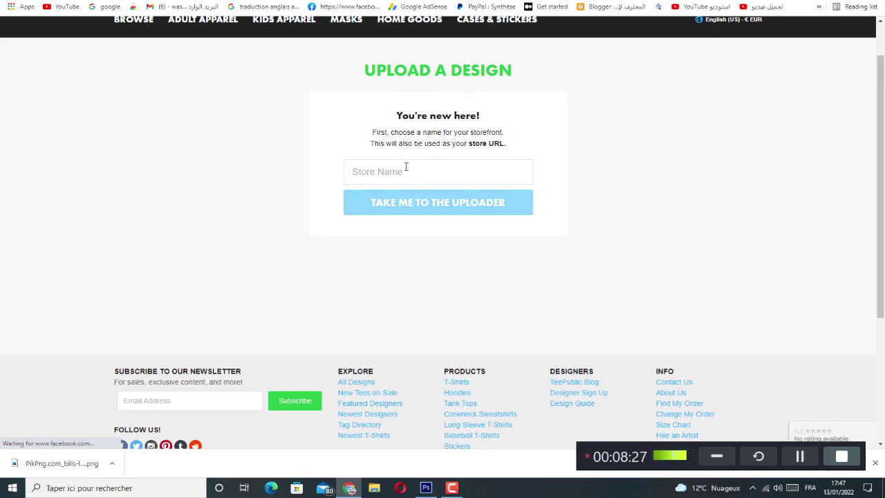
left_click(405, 169)
right_click(405, 169)
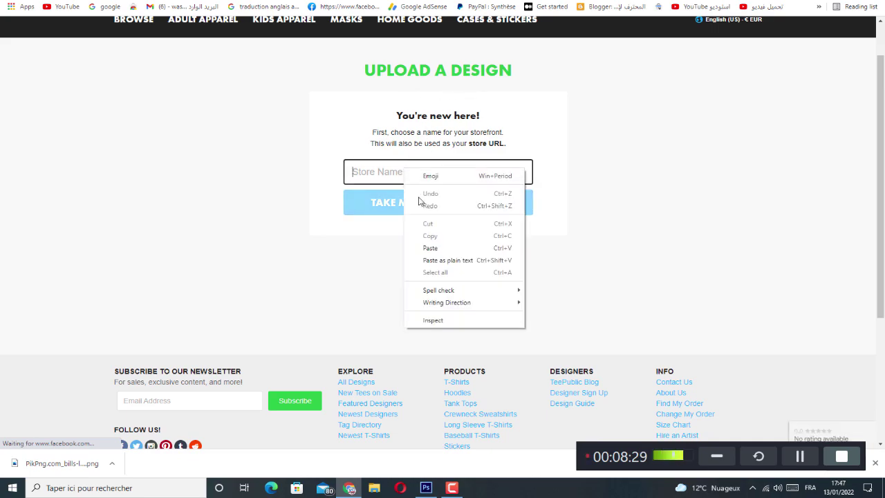
left_click(438, 243)
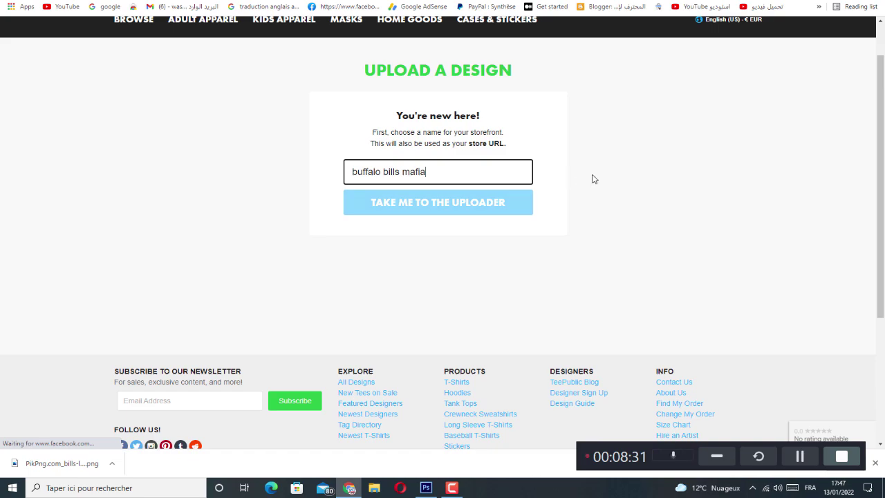
left_click_drag(592, 179, 707, 403)
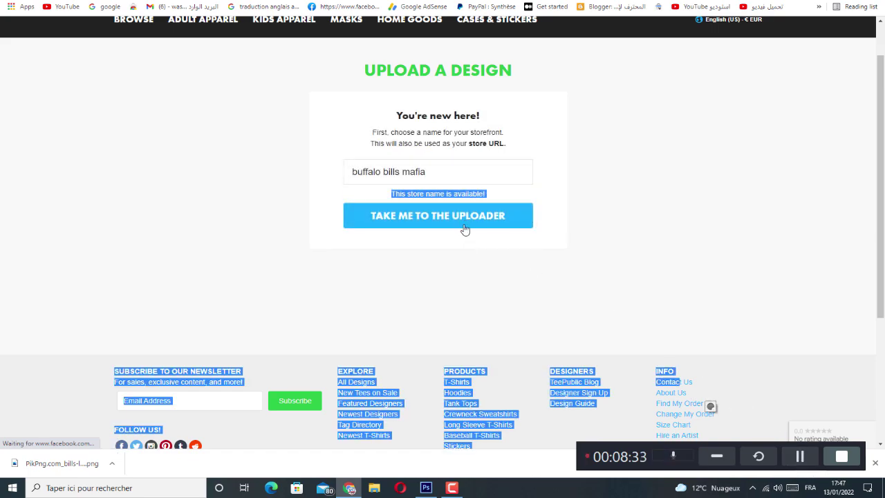
left_click(450, 246)
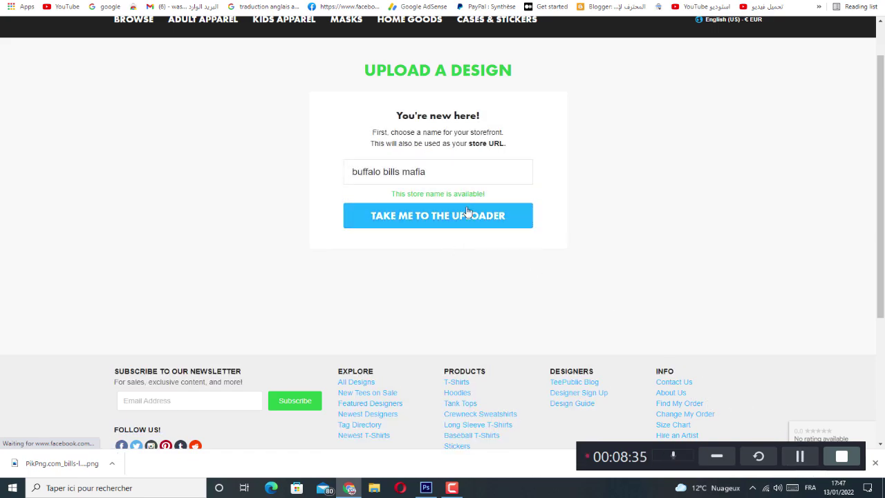
left_click(453, 220)
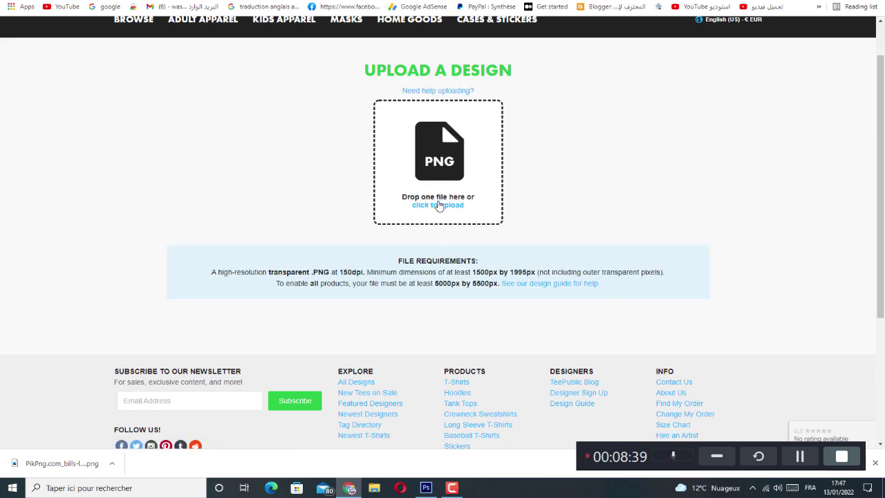
Examine the uploader's file requirements for the PNG resolution and the minimum pixel dimensions
scroll(494, 293, "down", 1)
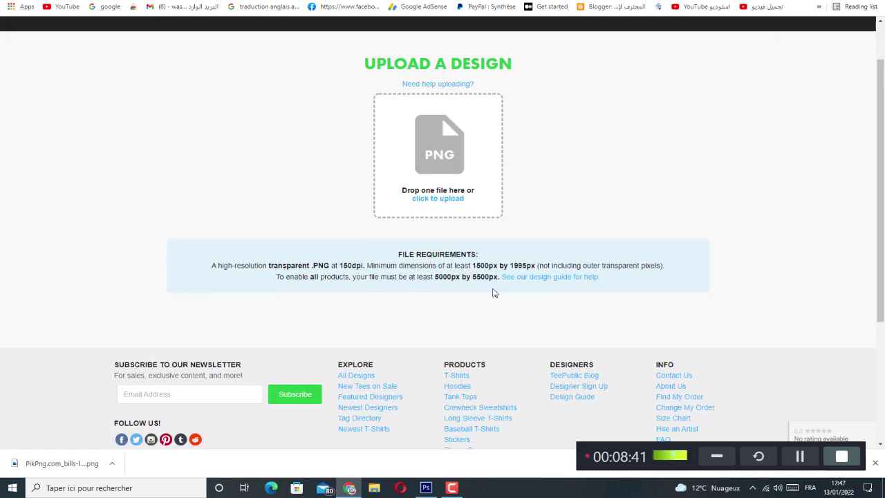
scroll(495, 293, "down", 1)
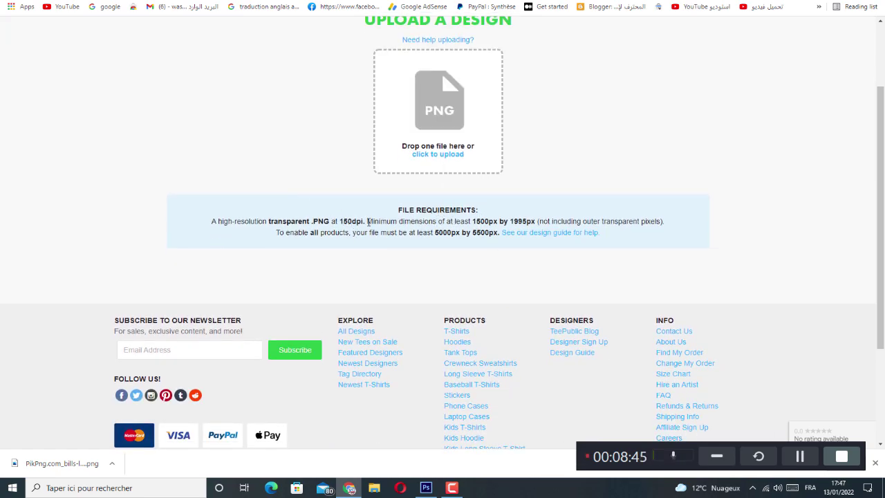
left_click_drag(470, 223, 528, 222)
left_click(444, 248)
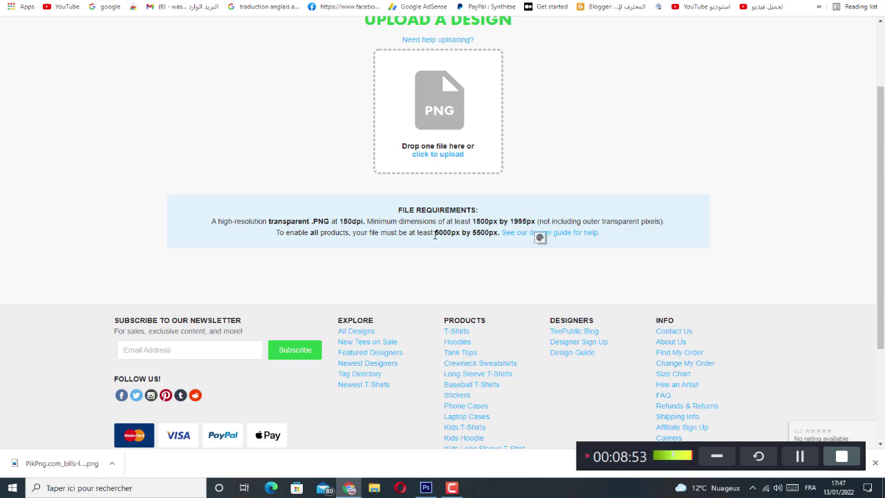
left_click_drag(435, 235, 493, 237)
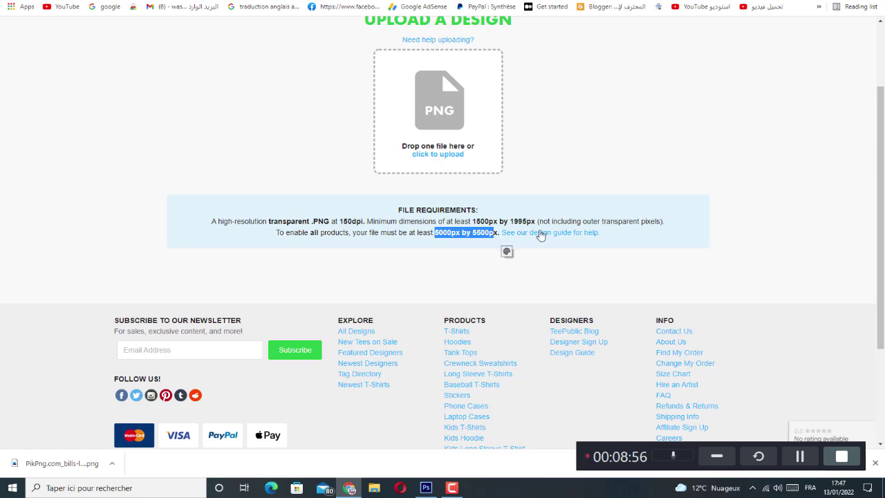
left_click(470, 242)
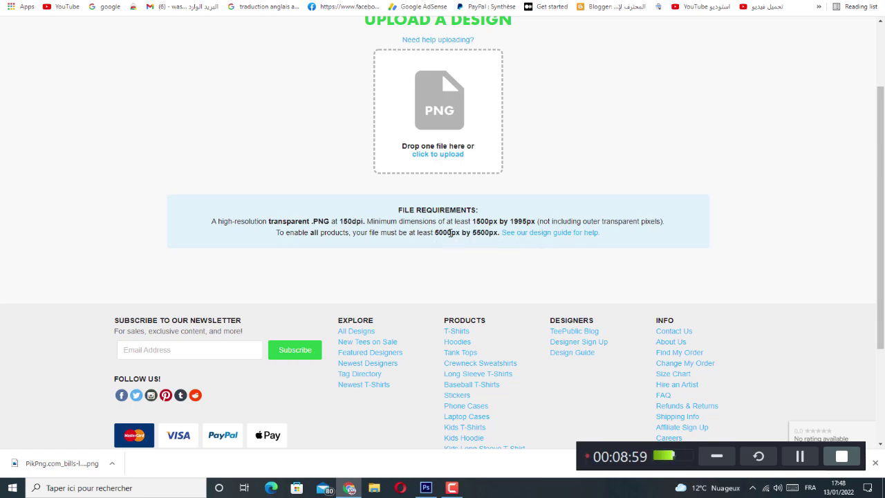
triple_click(450, 233)
double_click(450, 233)
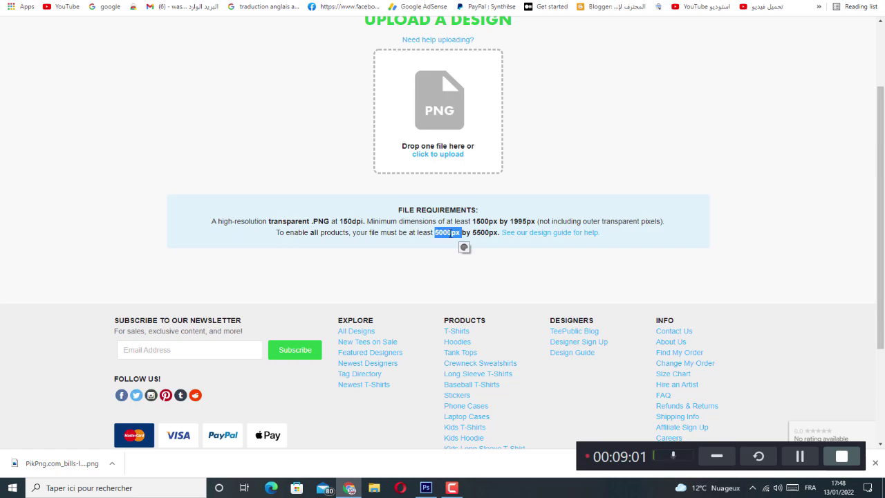
Switch to Photoshop and start a new document with a width of 5000 pixels and a height of 5500 pixels
left_click(426, 487)
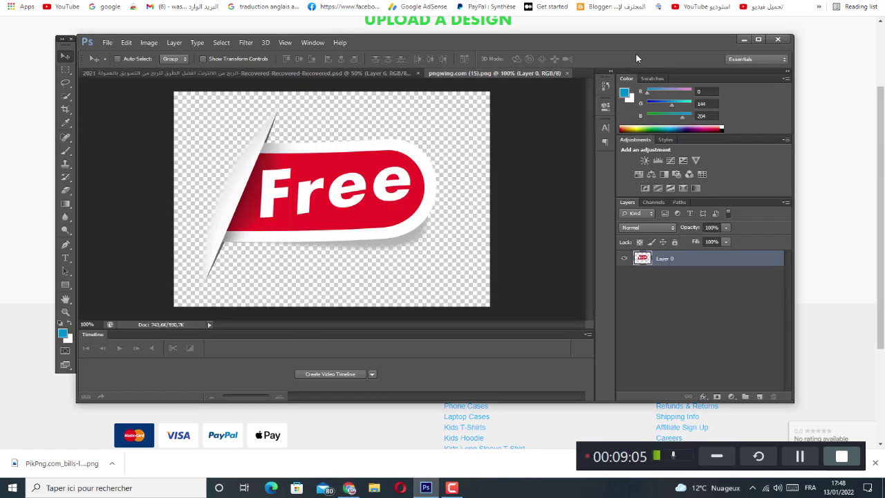
left_click(106, 44)
left_click(111, 163)
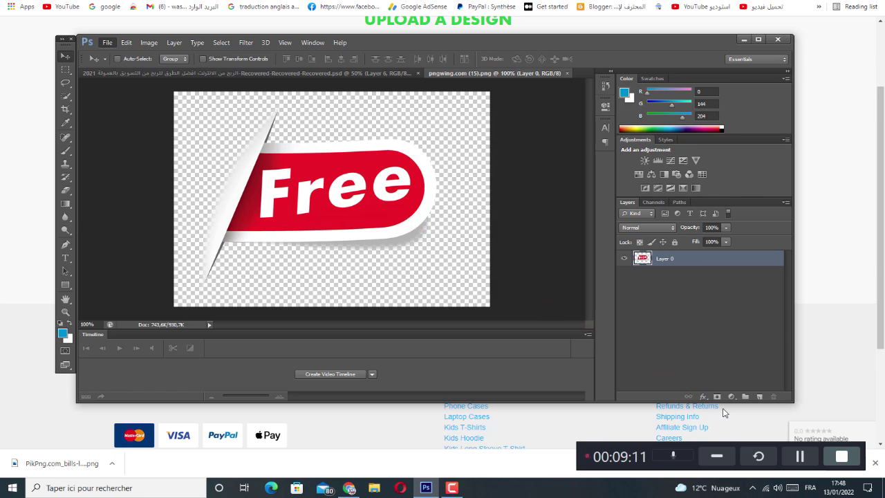
left_click(274, 96)
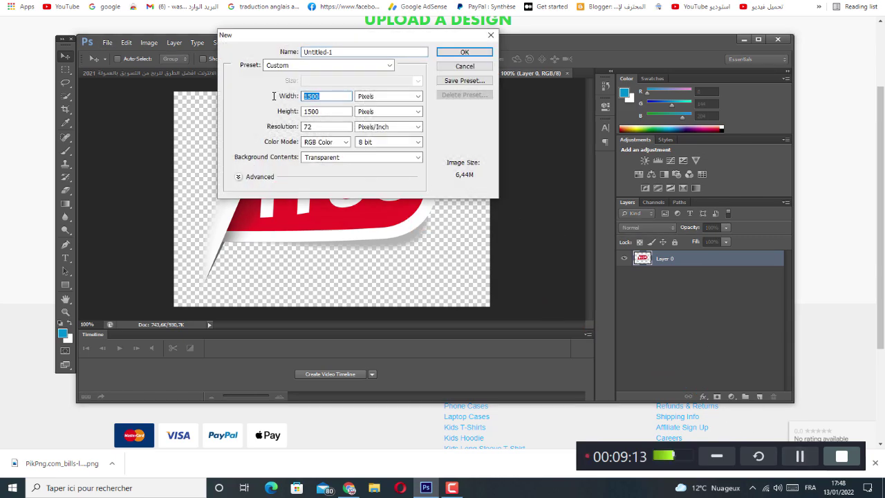
type("5000")
key("Tab")
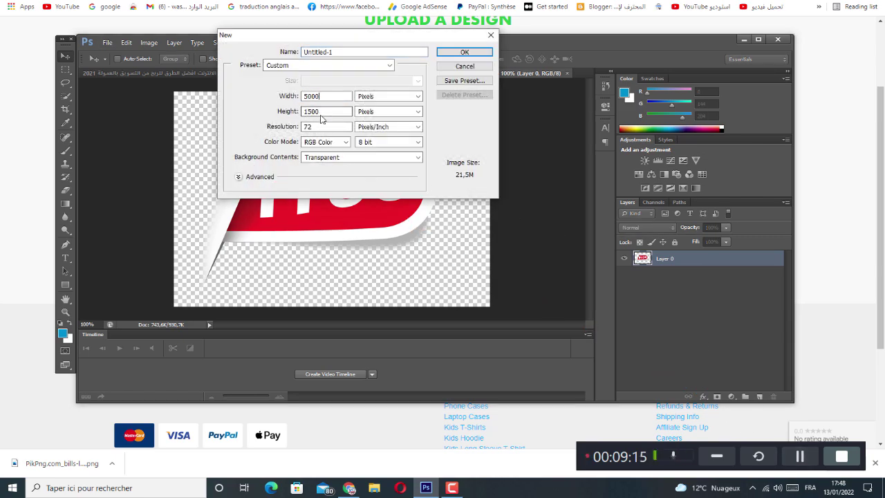
type("5500")
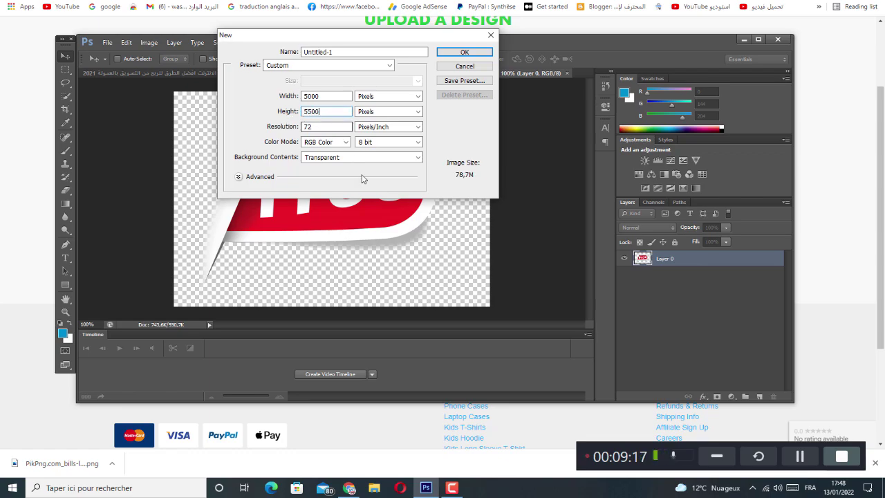
Recheck the file requirements in Chrome and create the Photoshop document with transparent background contents
left_click(816, 183)
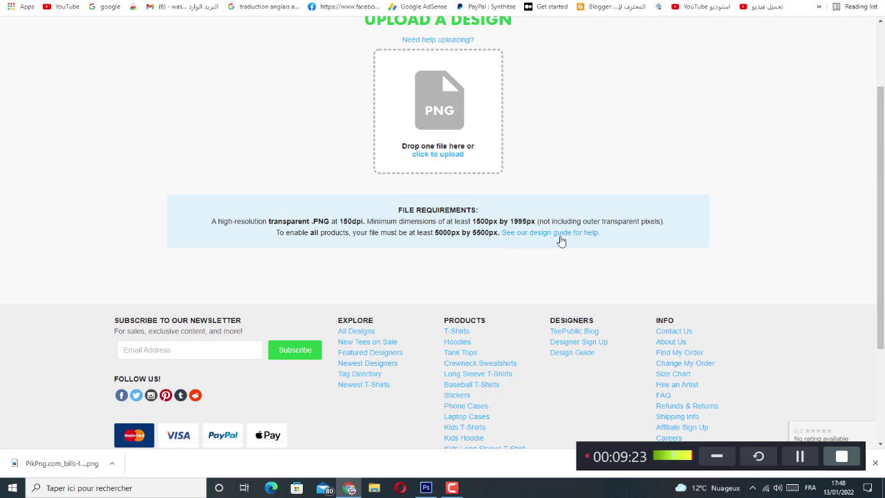
left_click_drag(615, 244, 500, 278)
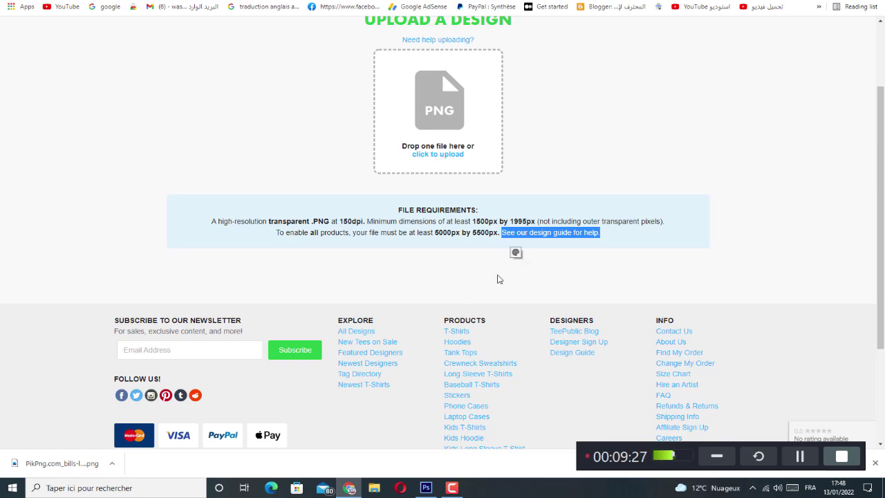
left_click_drag(456, 470, 423, 111)
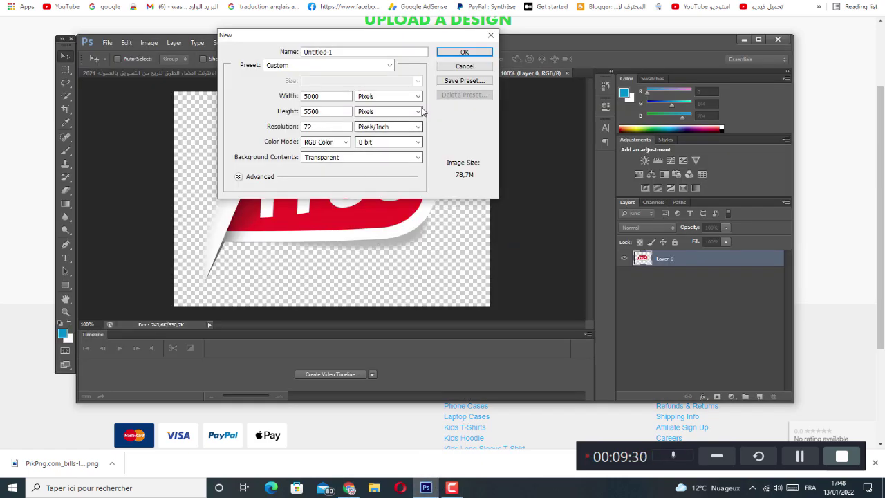
left_click(363, 158)
left_click(361, 160)
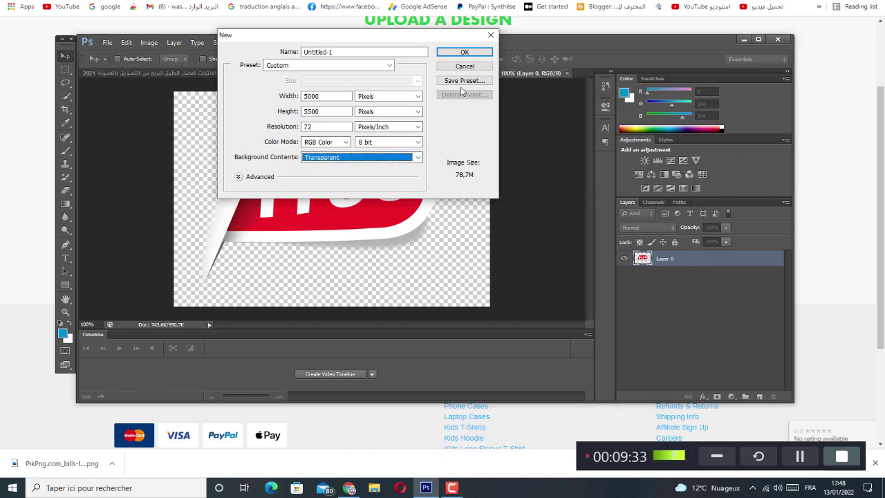
left_click(465, 53)
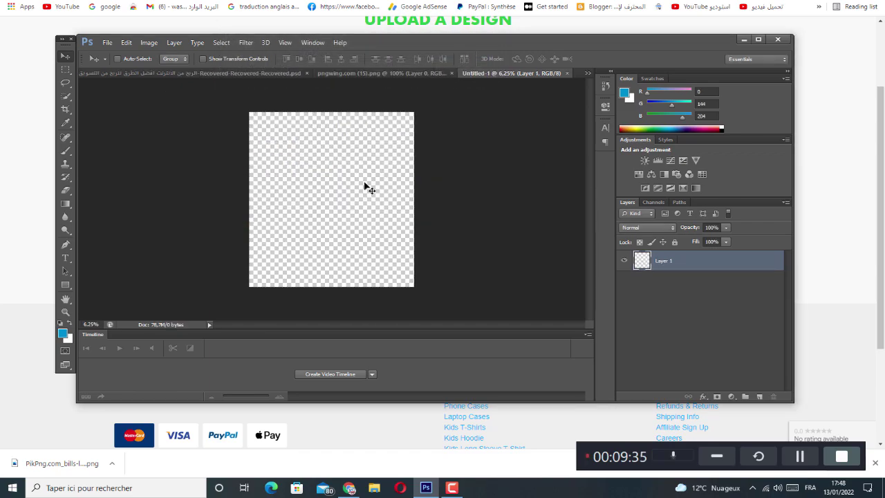
Open PikPng.com_bills-logo-png_2140483 and move its logo into the Untitled-1 document
left_click(107, 43)
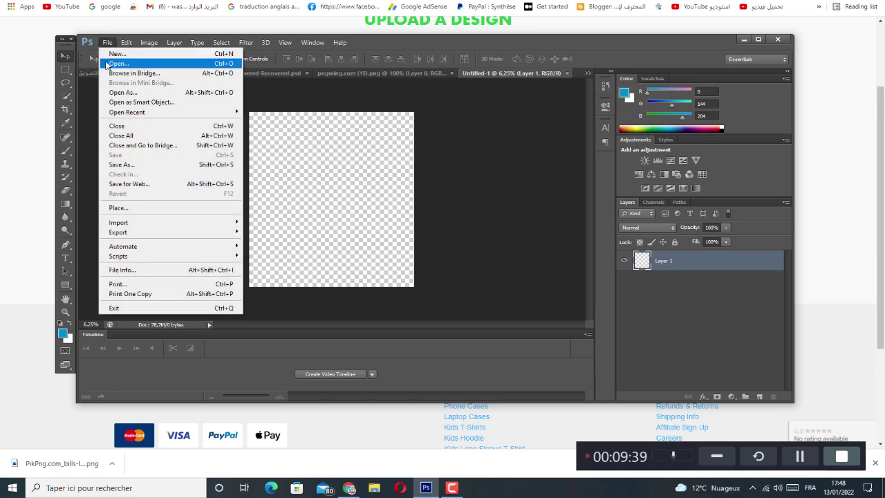
left_click(107, 64)
left_click(107, 54)
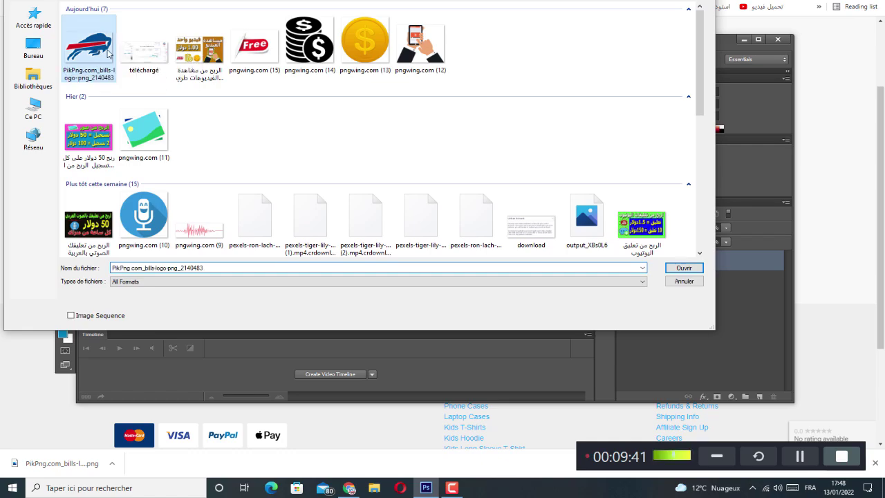
left_click(684, 268)
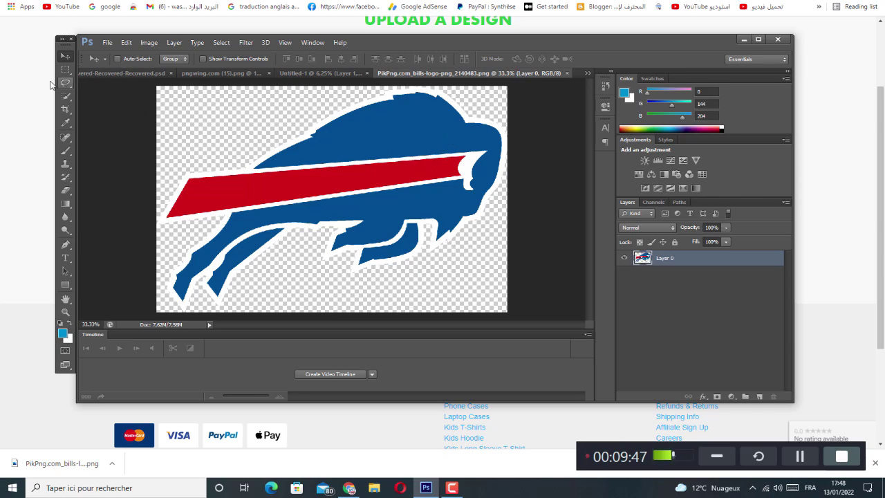
left_click_drag(359, 164, 359, 78)
left_click_drag(453, 78, 347, 213)
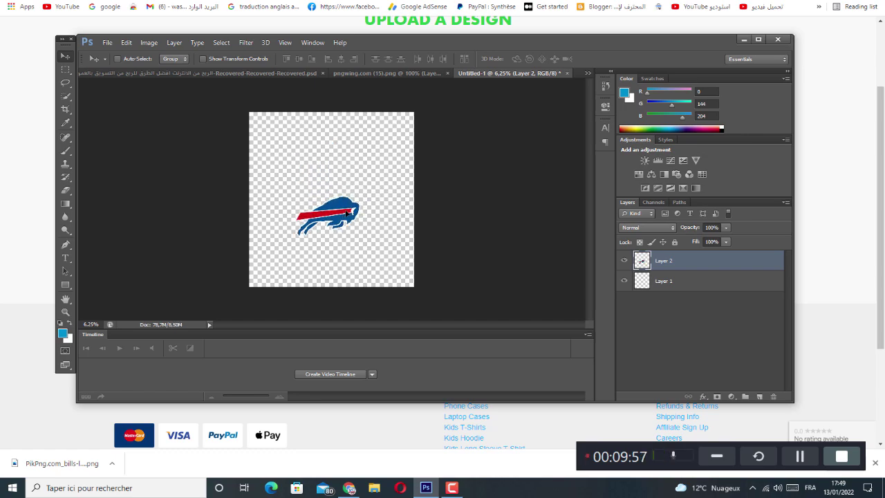
Enlarge the logo to about 232% width and 315% height so it nearly spans the canvas width
key("ctrl+t")
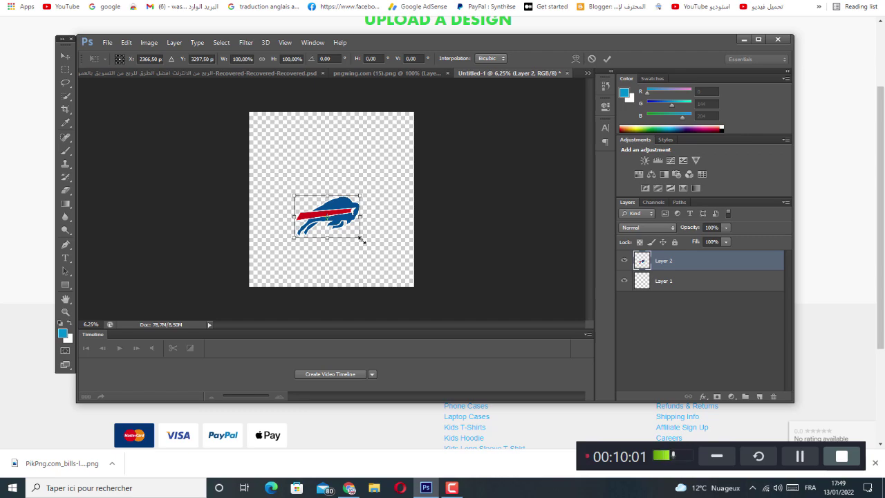
left_click_drag(360, 238, 400, 263)
left_click_drag(294, 195, 264, 175)
left_click_drag(332, 176, 332, 130)
left_click_drag(400, 195, 410, 195)
left_click_drag(263, 196, 256, 196)
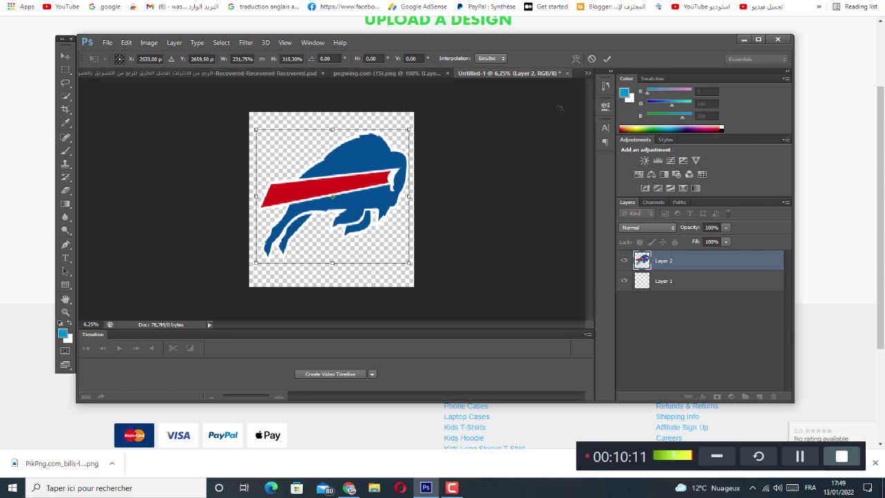
left_click(607, 60)
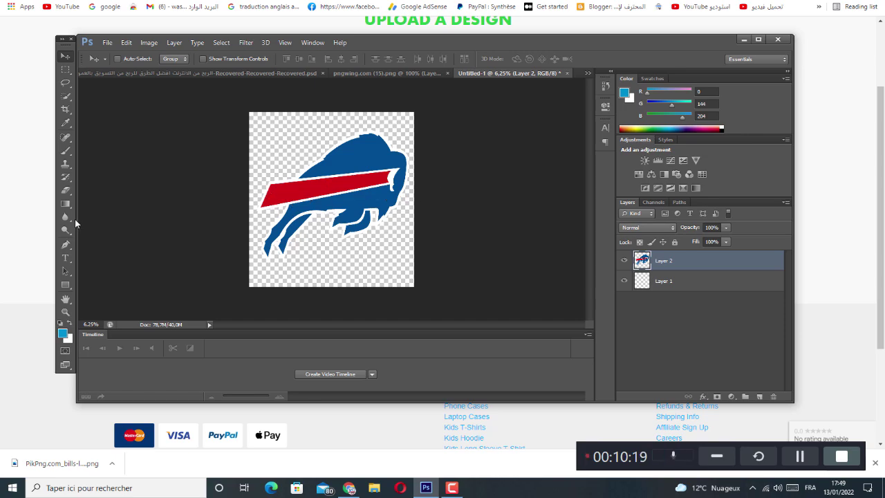
Add the text "buffalo bills mafia" in 300 pt Tahoma Bold over the logo's red stripe
left_click(64, 258)
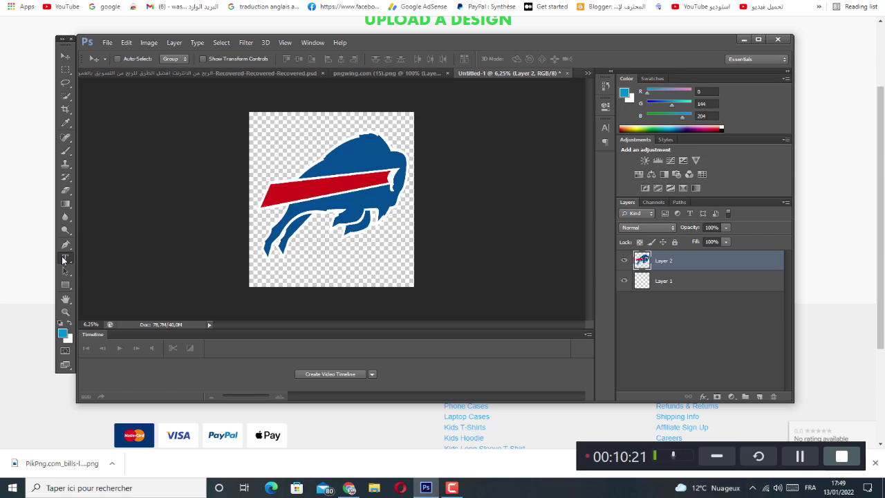
left_click(302, 194)
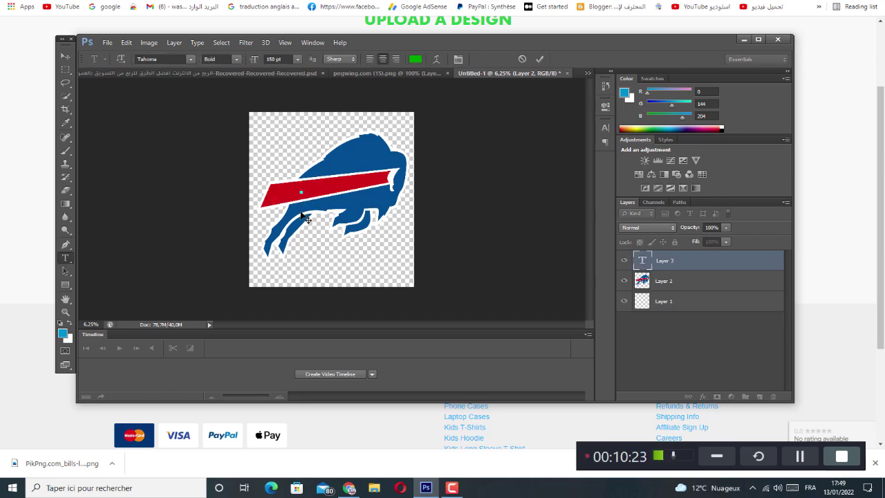
left_click(297, 59)
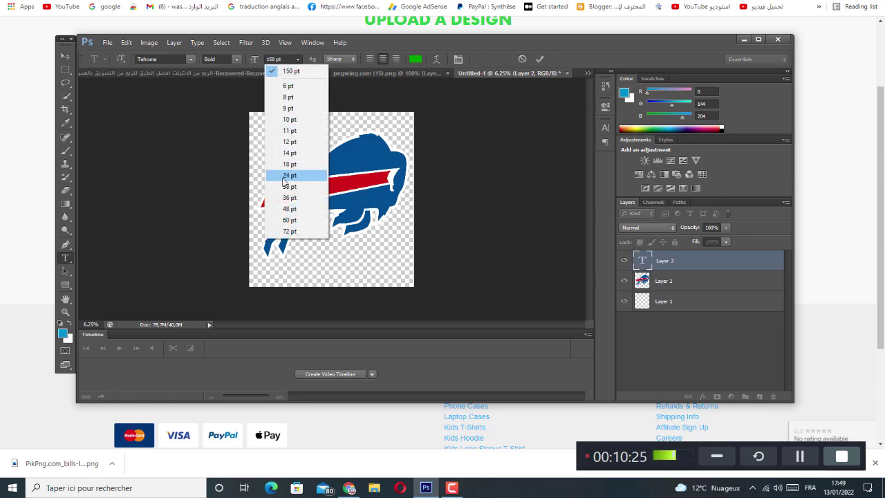
left_click(272, 60)
left_click(271, 60)
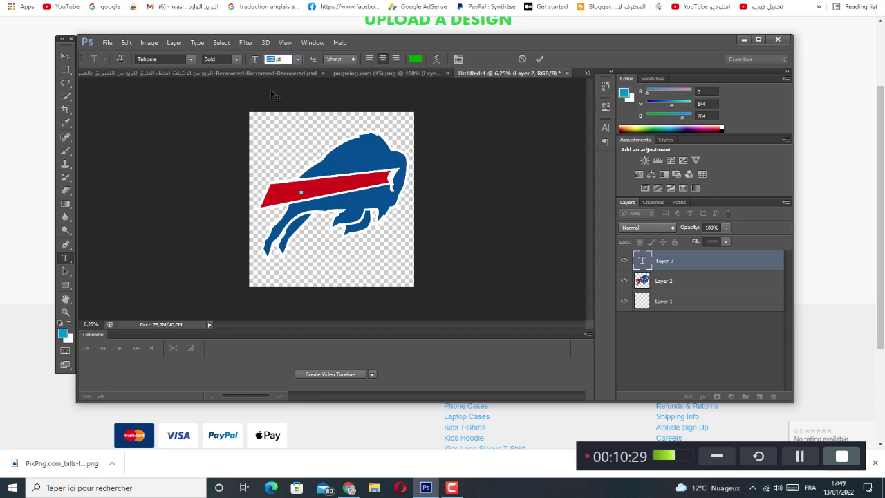
type("300")
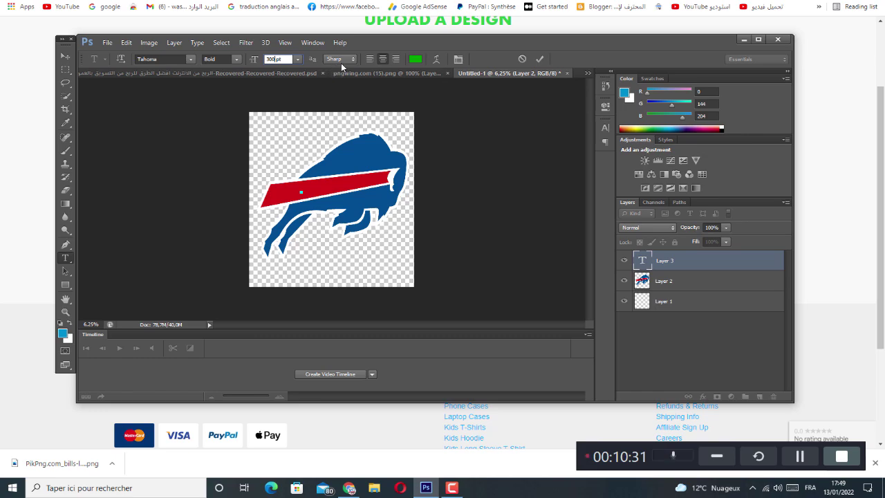
key("Return")
type("buffalo bills mafia")
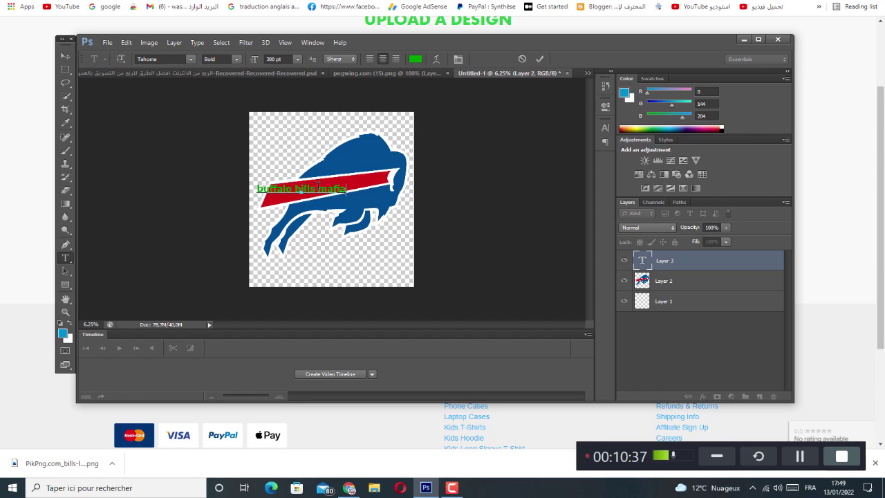
left_click(540, 60)
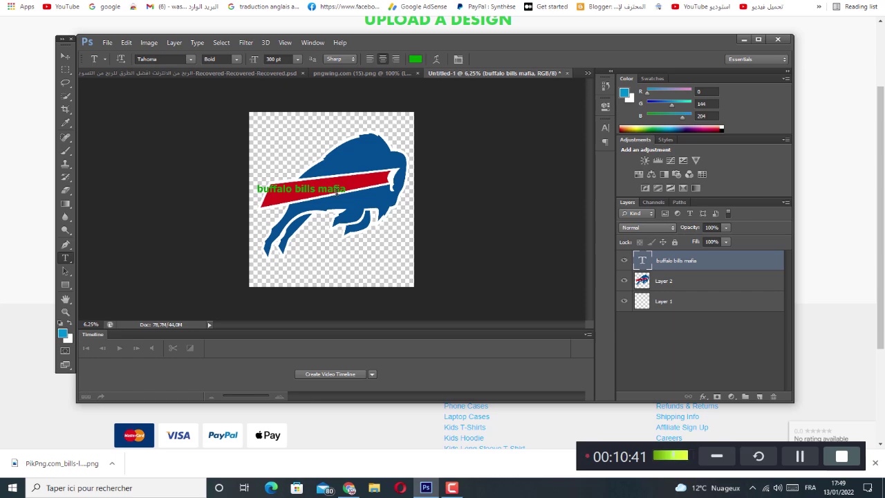
Scale the text to about 119%, rotate it about -13°, and position it along the logo's red stripe
key("ctrl+t")
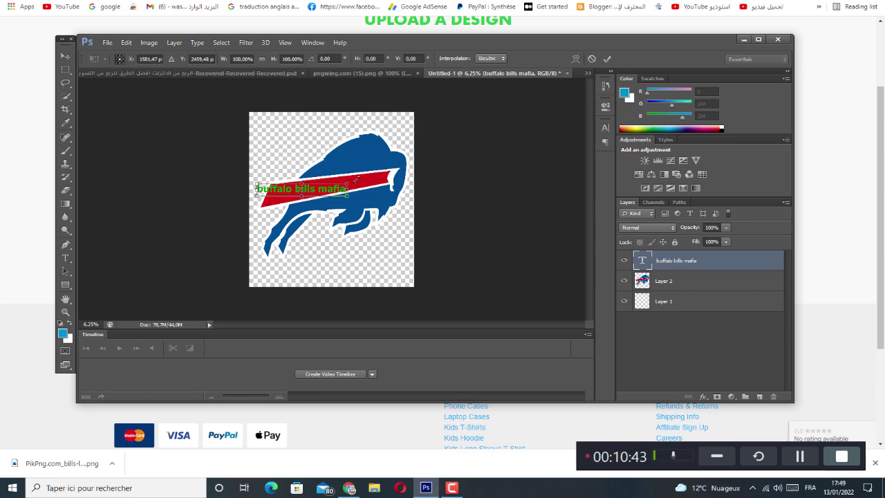
left_click_drag(351, 184, 380, 167)
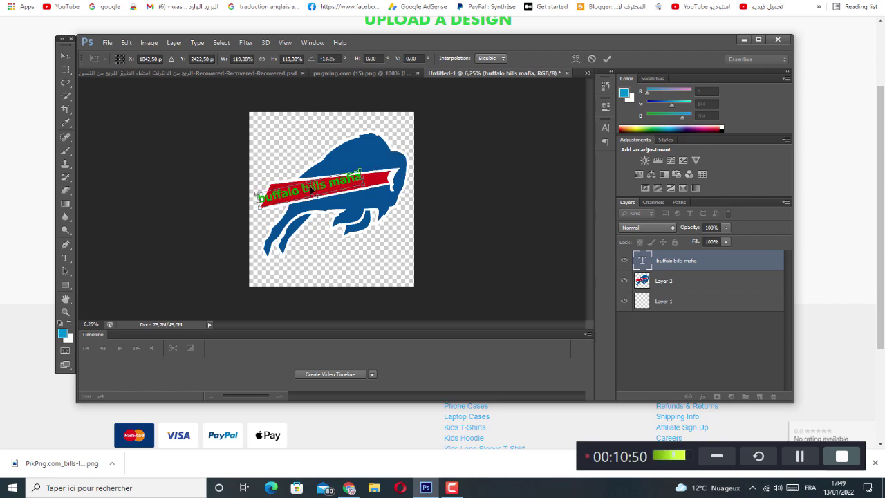
mouse_move(317, 188)
left_mouse_down()
mouse_move(332, 143)
mouse_move(322, 138)
mouse_move(315, 148)
mouse_move(331, 185)
left_mouse_up()
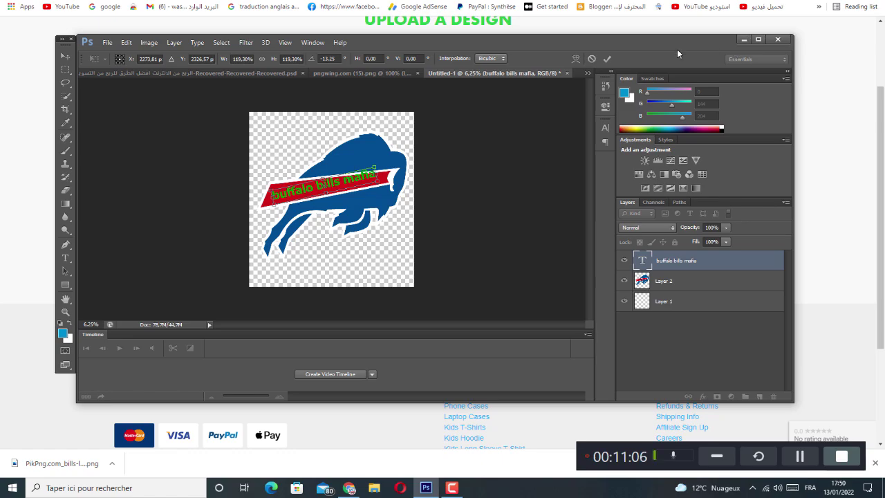
left_click(607, 58)
Add a 35 px black outside stroke to the buffalo bills mafia text layer
left_click(761, 40)
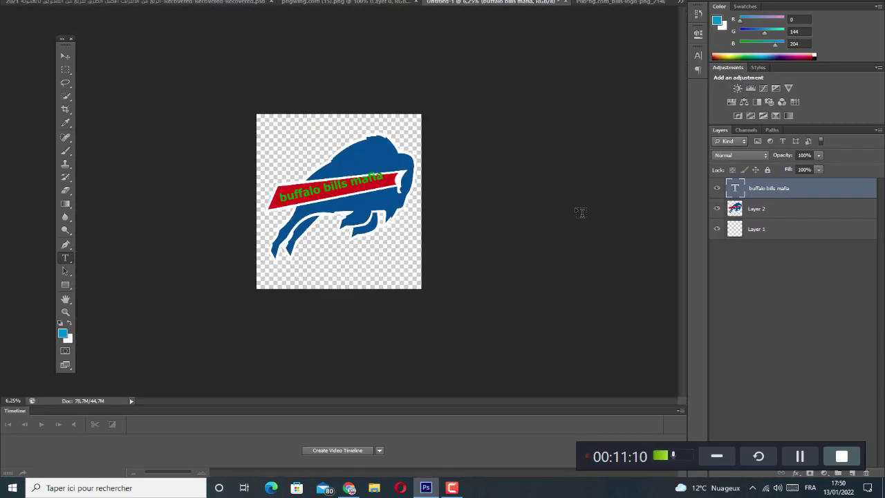
key("ctrl+plus")
key("ctrl+plus")
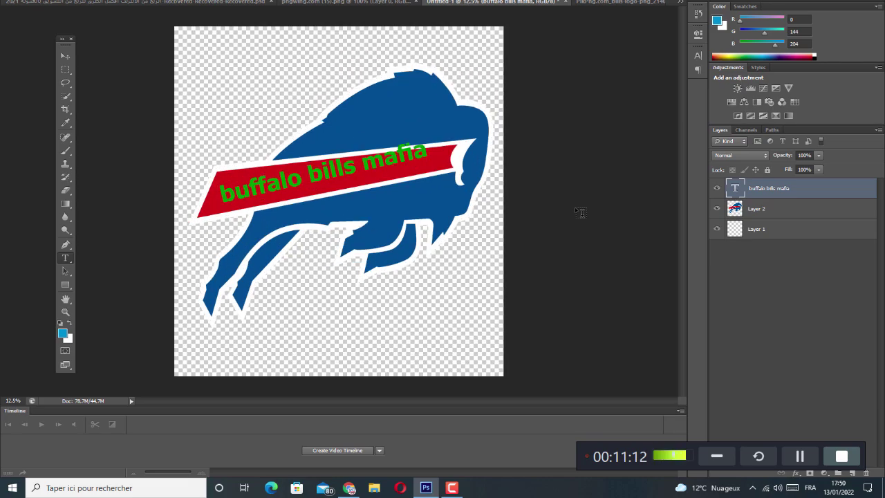
double_click(745, 192)
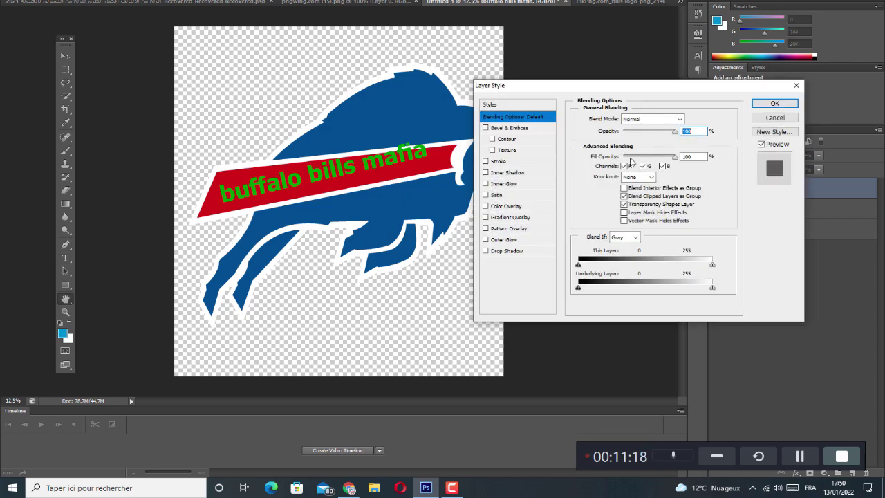
left_click(486, 161)
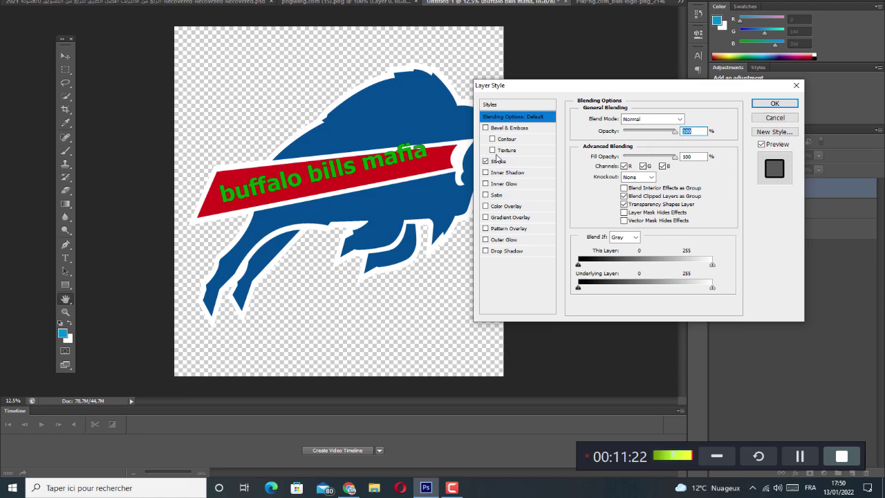
left_click(507, 163)
left_click(675, 118)
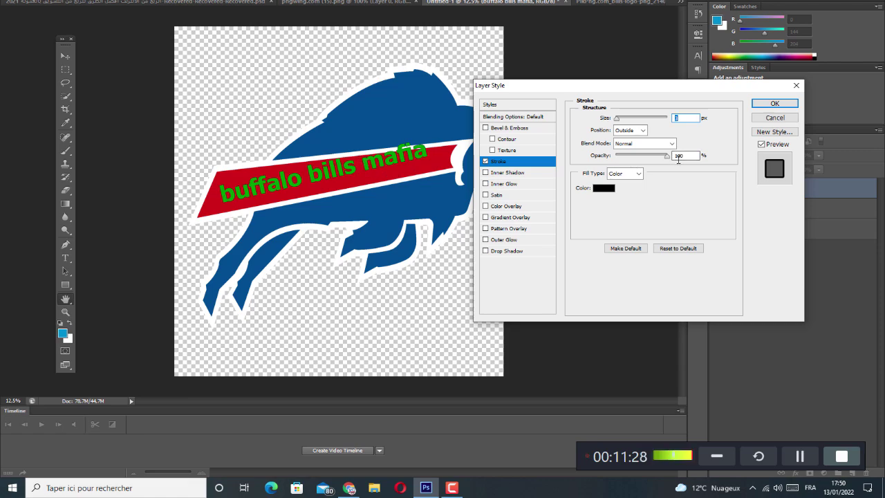
type("55")
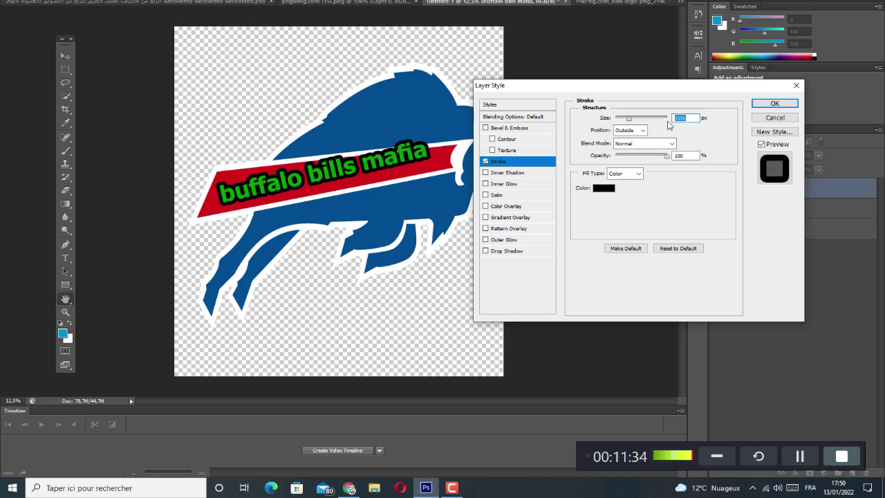
type("40")
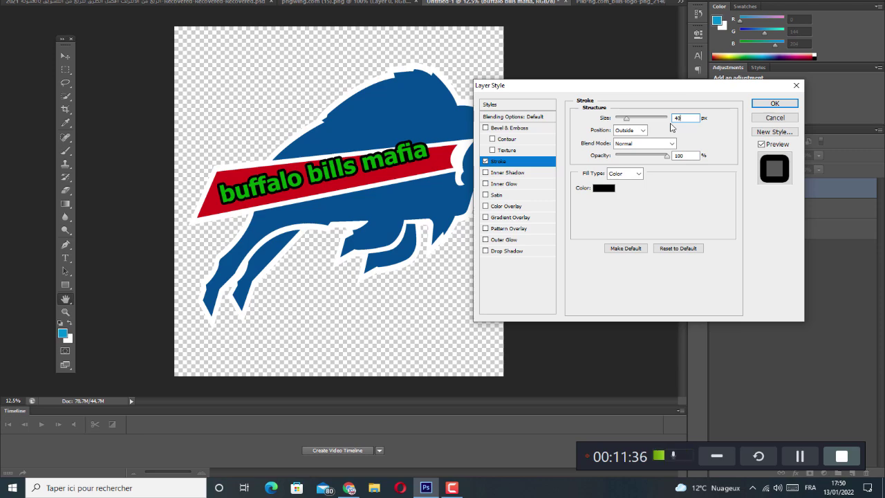
key("BackSpace")
type("35")
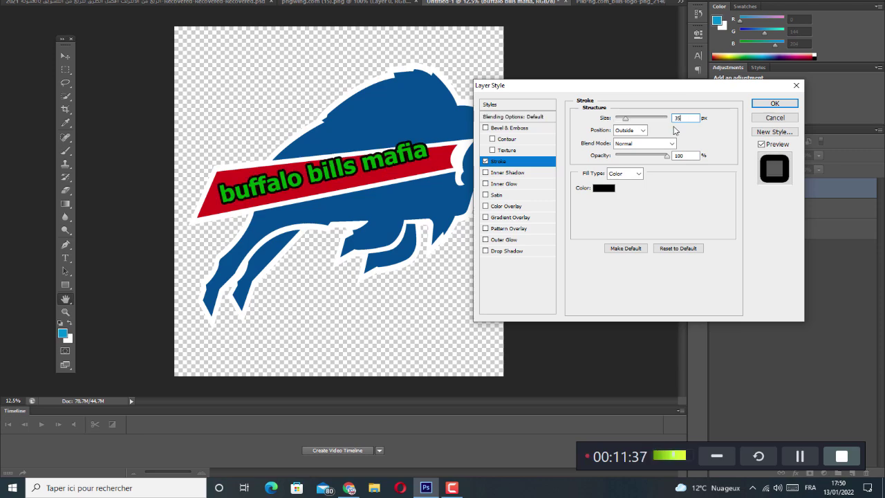
Add a white (ffffff) color overlay to the text layer
left_click(506, 207)
left_click(690, 120)
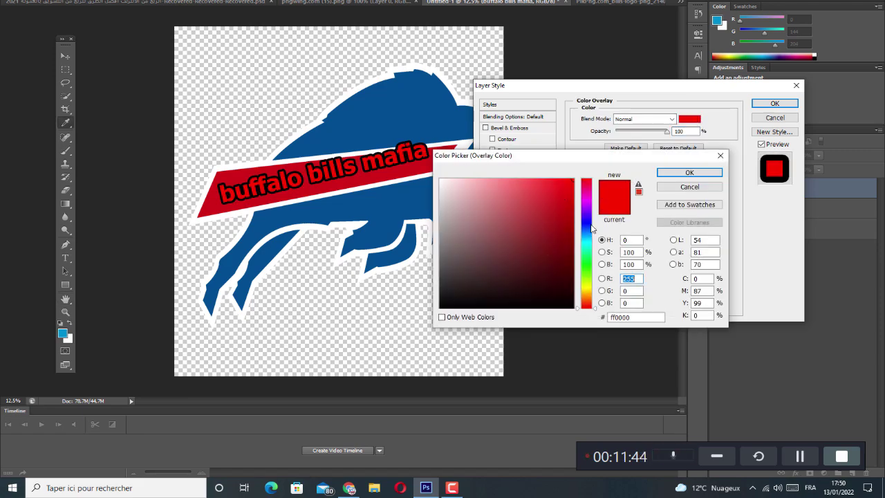
left_click(592, 228)
left_click(441, 180)
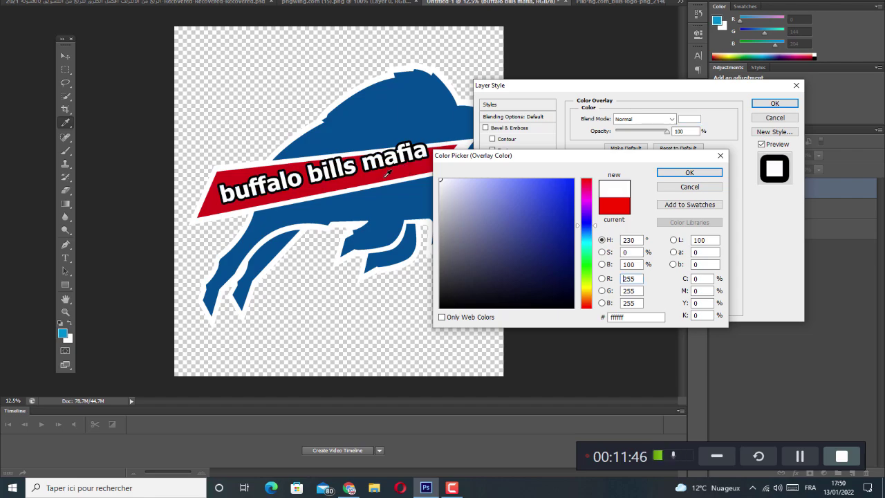
left_click(689, 173)
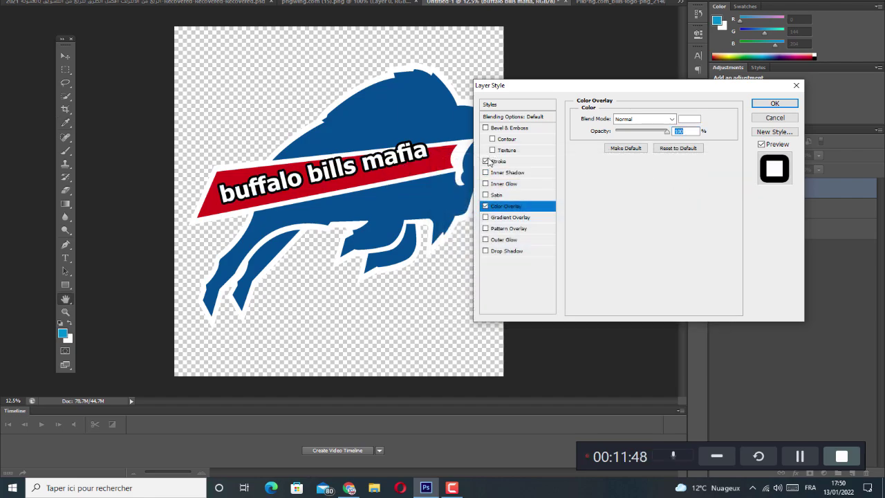
Add an outer glow to the text with about 39% spread, 68 px size and 15% jitter
left_click(499, 239)
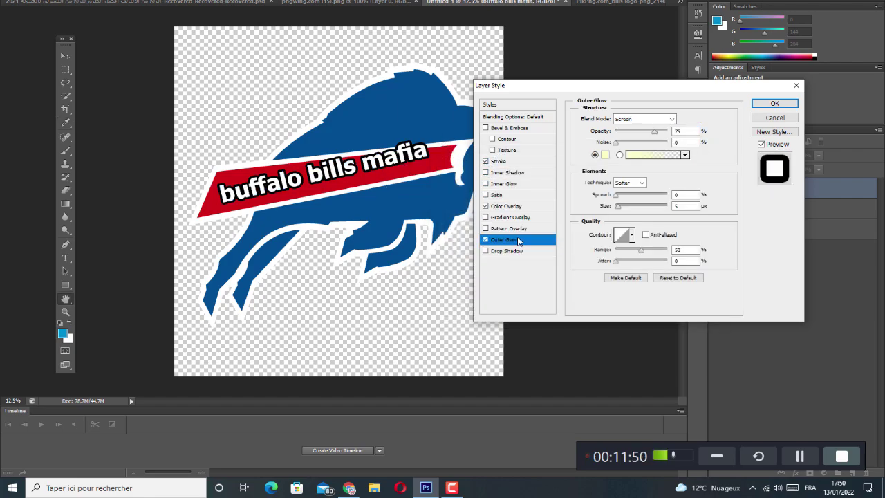
left_click(635, 195)
left_click(631, 206)
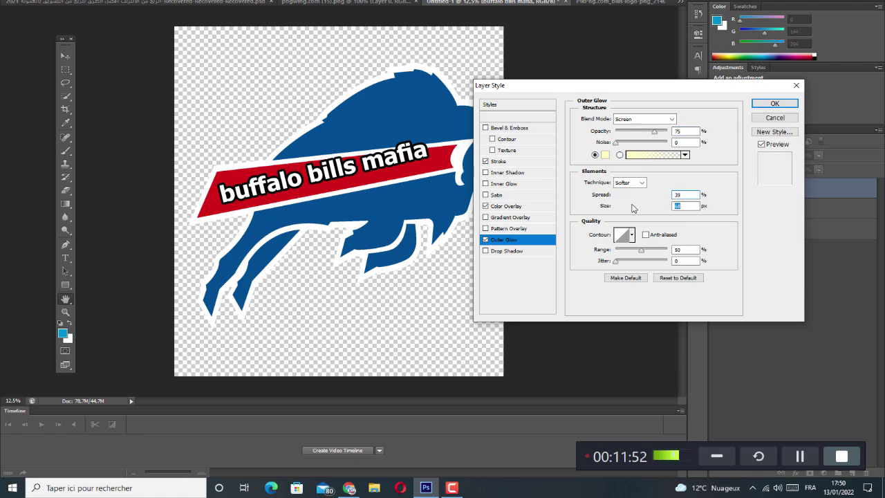
left_click(623, 260)
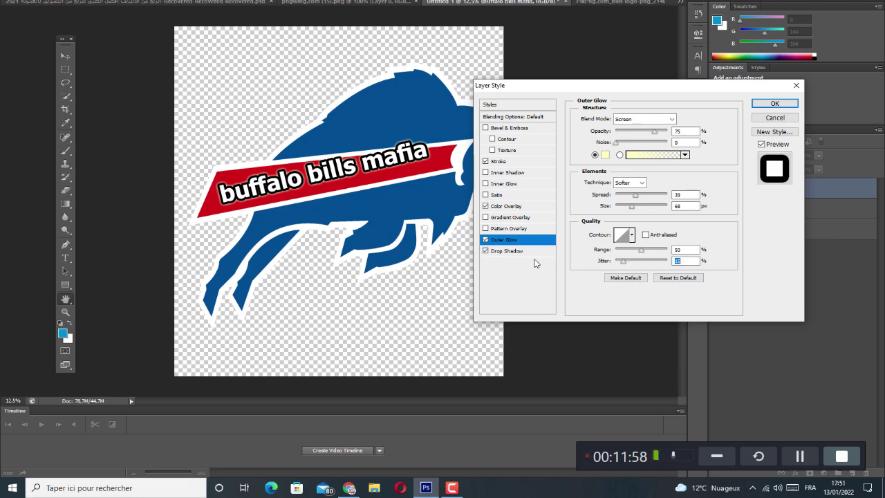
Add a drop shadow with a short distance to the text and apply the layer style
left_click(517, 252)
left_click(628, 164)
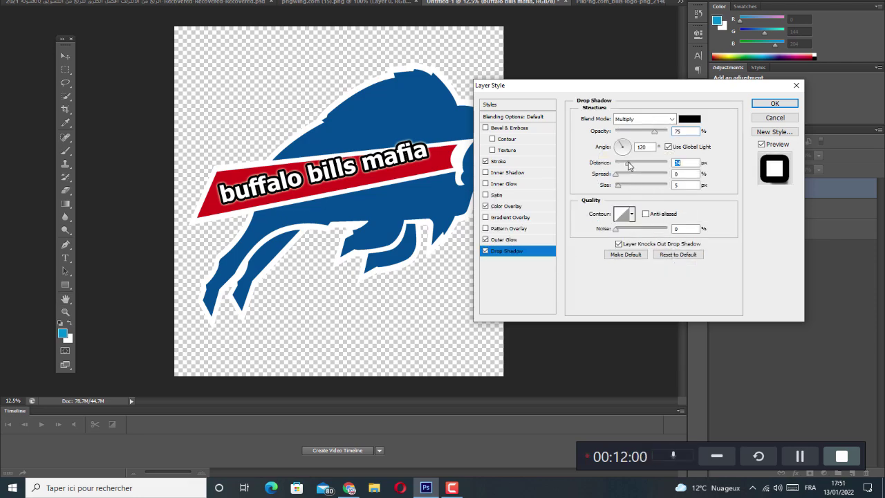
left_click_drag(628, 165, 620, 165)
left_click(774, 105)
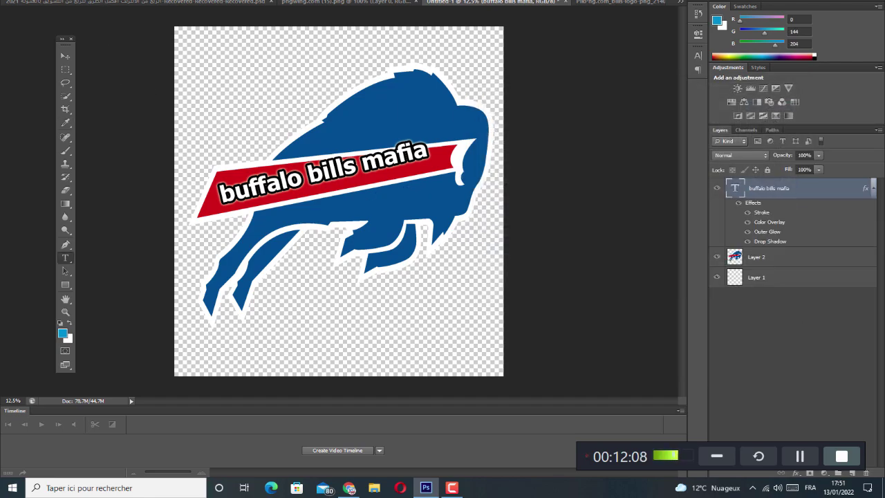
Try the text in Tw Cen MT Condensed Extra Bold, PMingLiU-ExtB and Bernard MT Condensed
left_click(104, 1)
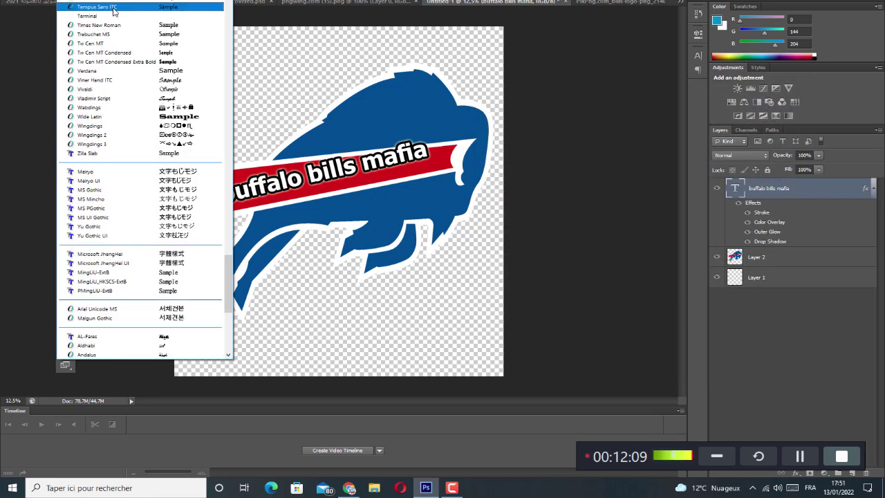
left_click(117, 63)
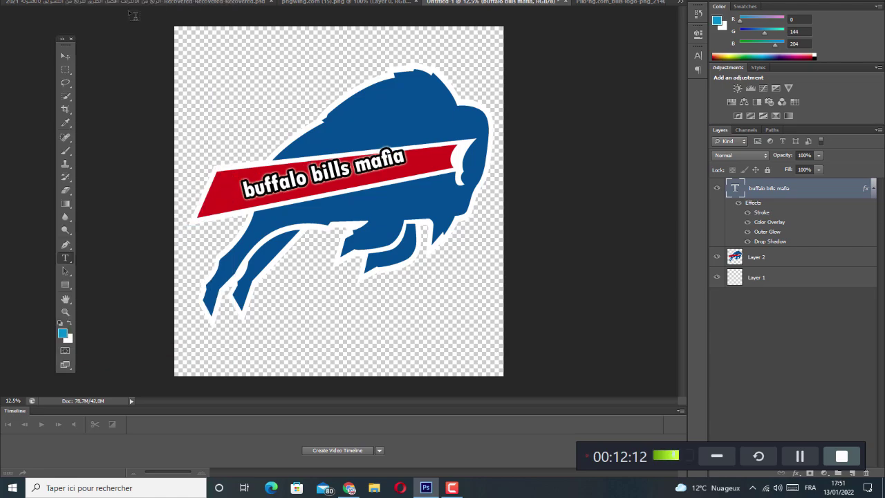
left_click(104, 2)
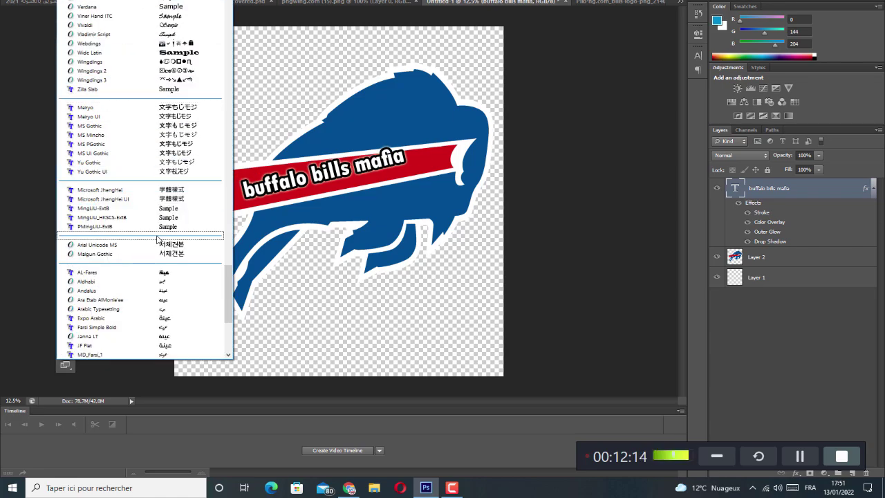
left_click(173, 227)
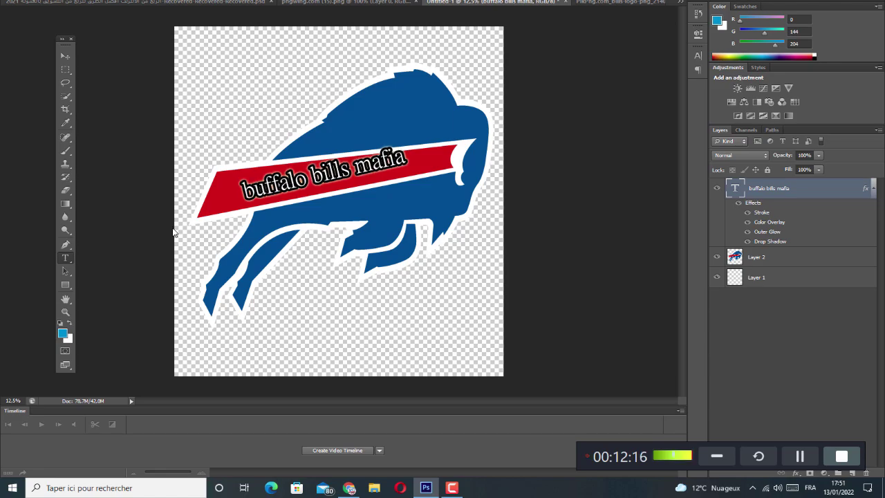
left_click(147, 3)
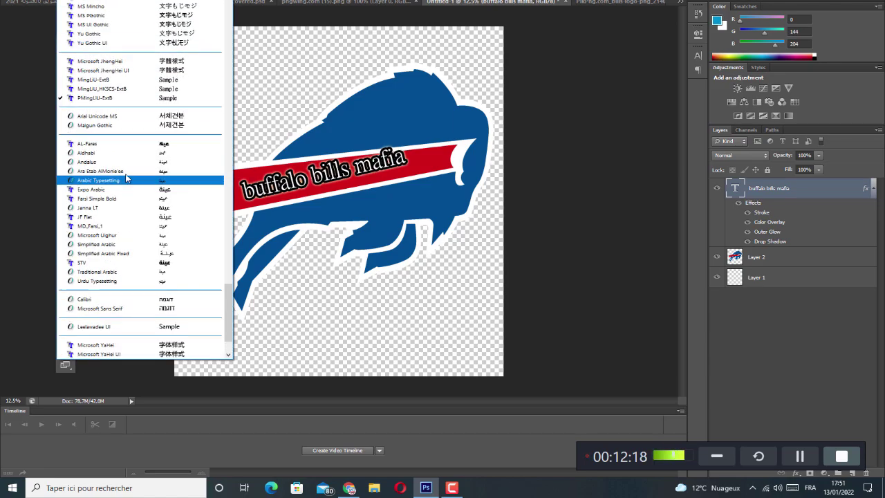
scroll(186, 296, "up", 1)
left_click_drag(226, 311, 226, 33)
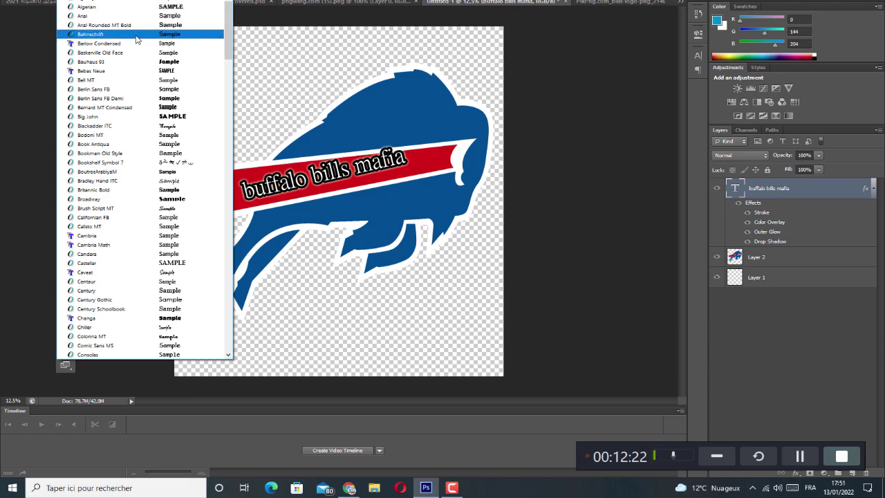
left_click(131, 108)
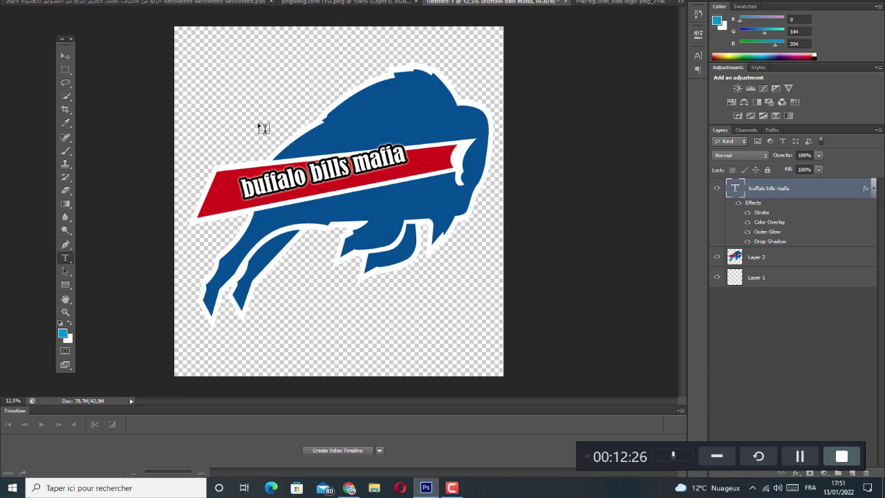
Set the font of the buffalo bills mafia text to Caveat
left_click(118, 1)
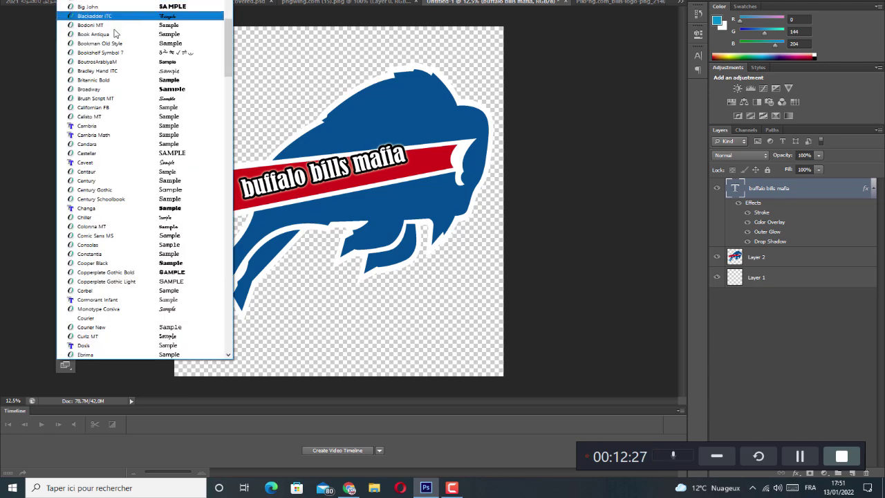
left_click(160, 165)
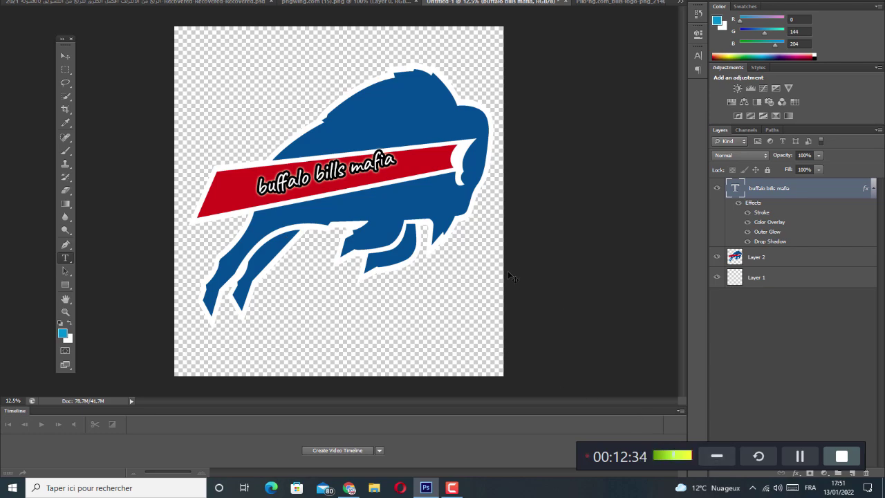
Stretch the buffalo bills mafia text horizontally at both ends so it spans the red stripe of the logo
key("ctrl+t")
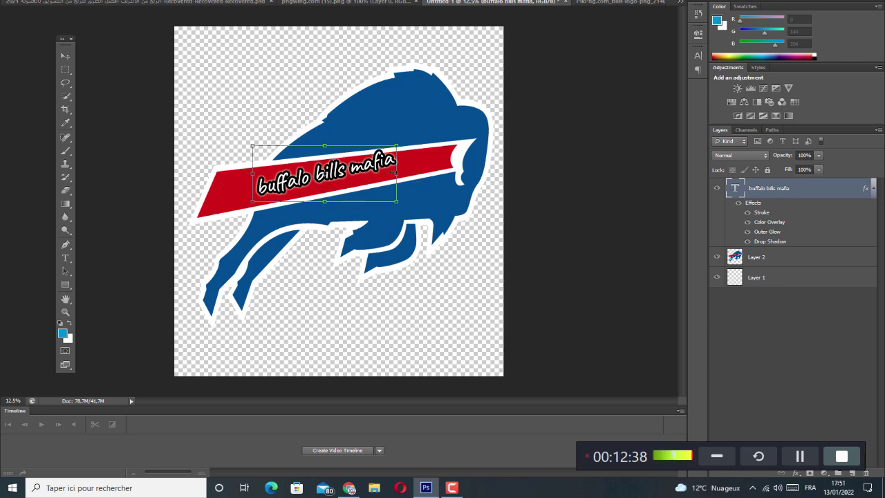
left_click_drag(393, 173, 441, 173)
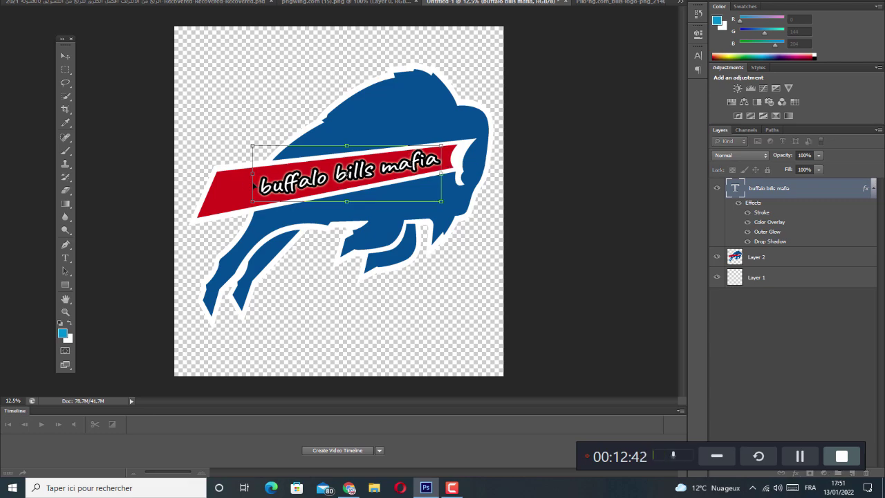
left_click_drag(253, 174, 211, 184)
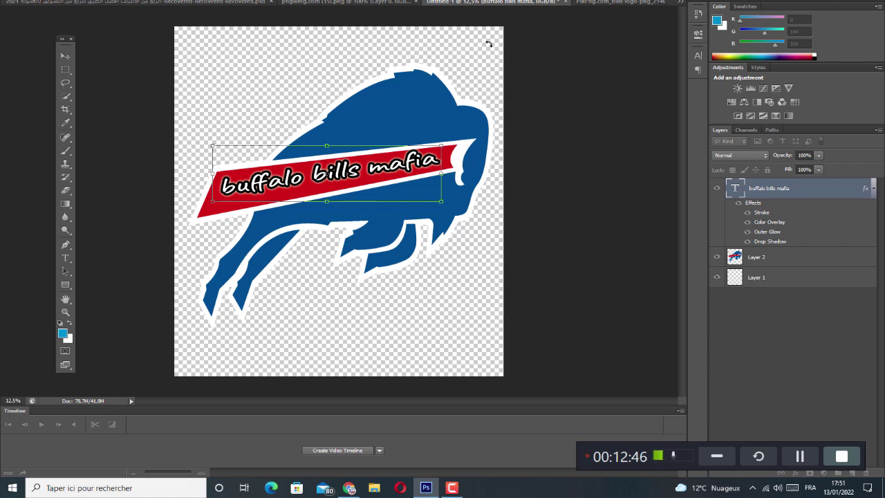
key("t")
key("Return")
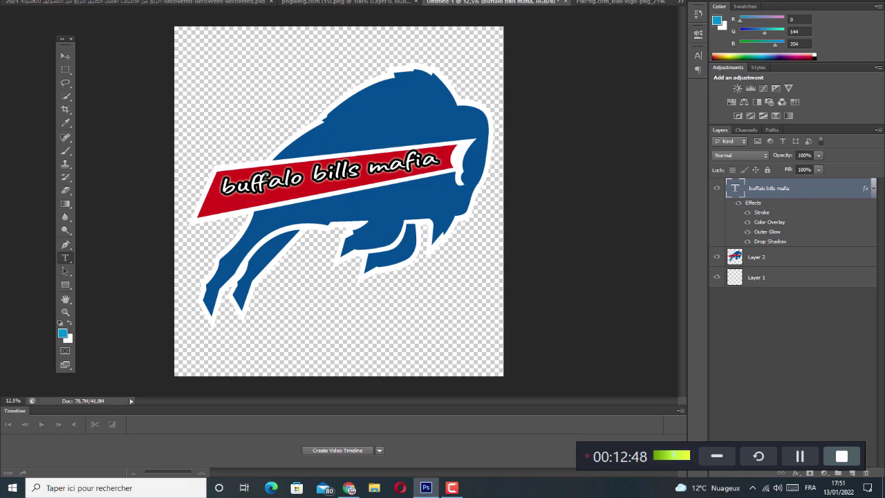
Try red, dark grey, green and yellow as the stroke colour of the buffalo bills mafia text
double_click(745, 189)
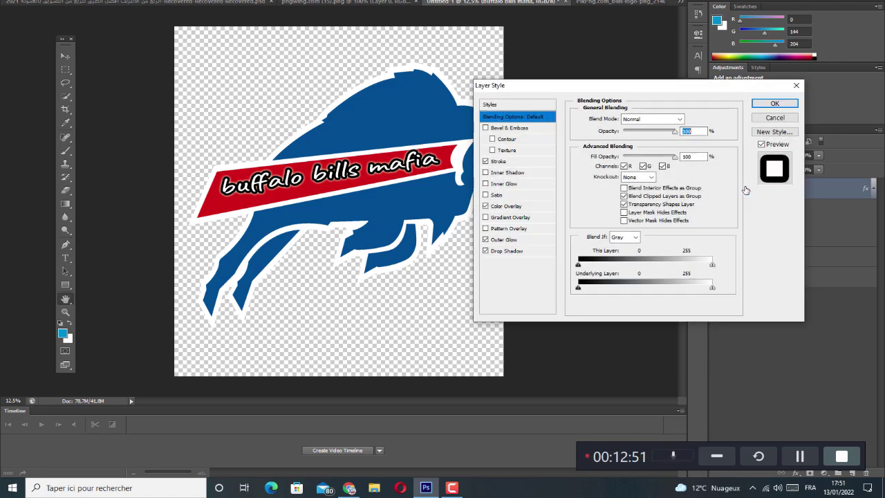
left_click(498, 162)
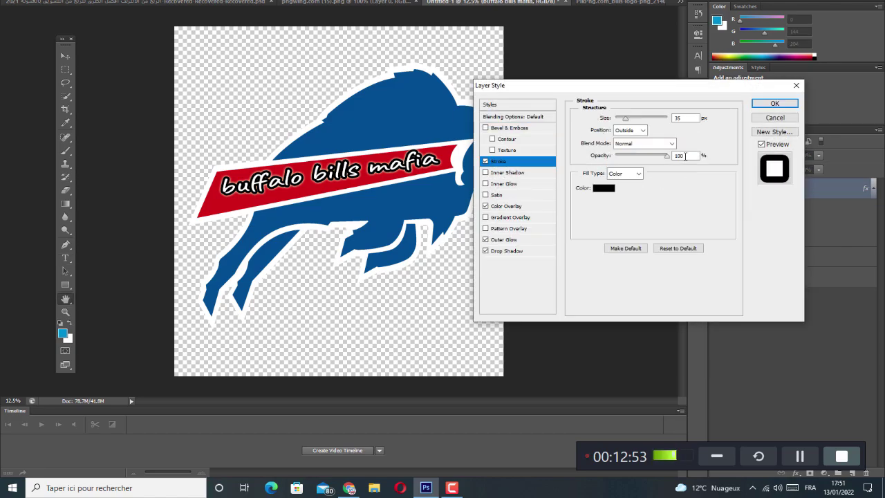
left_click(600, 188)
left_click(565, 185)
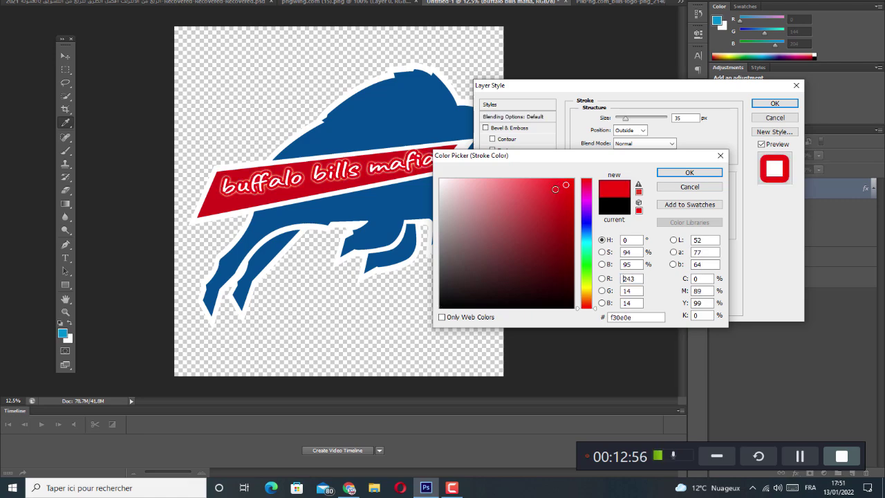
mouse_move(477, 202)
left_mouse_down()
mouse_move(447, 203)
mouse_move(453, 251)
left_mouse_up()
left_click_drag(443, 287, 444, 304)
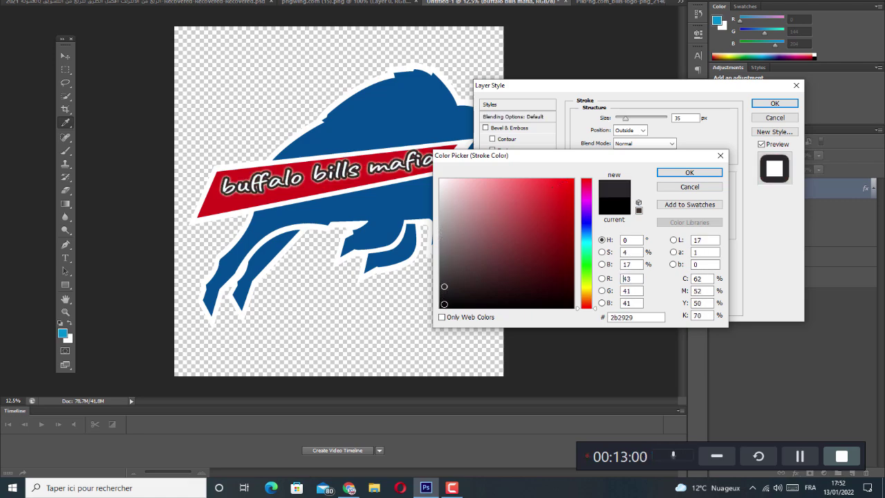
left_click(589, 272)
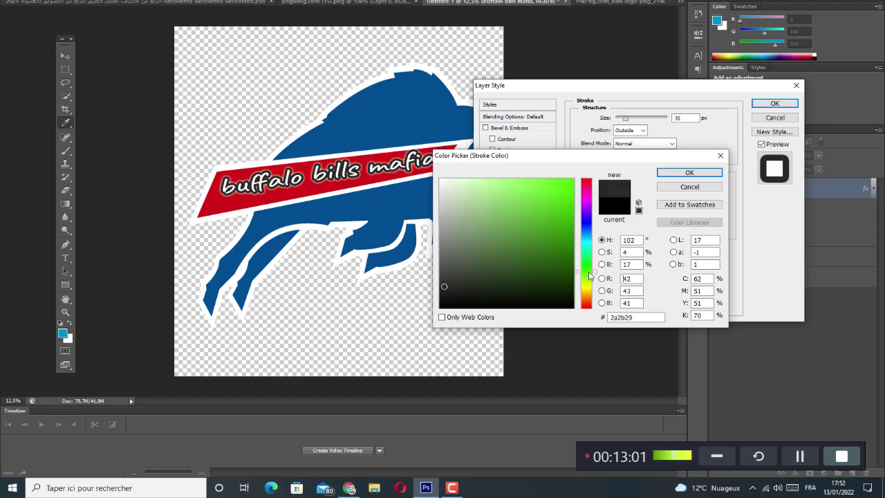
left_click(564, 216)
left_click(548, 195)
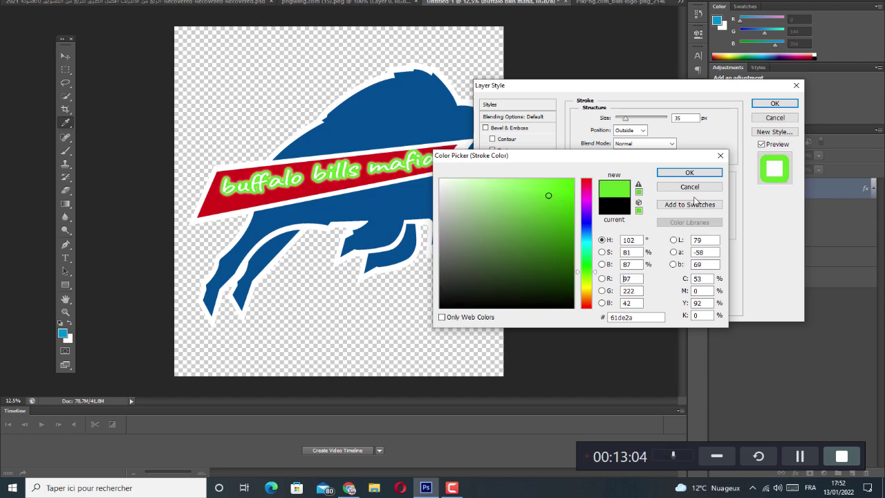
left_click(588, 306)
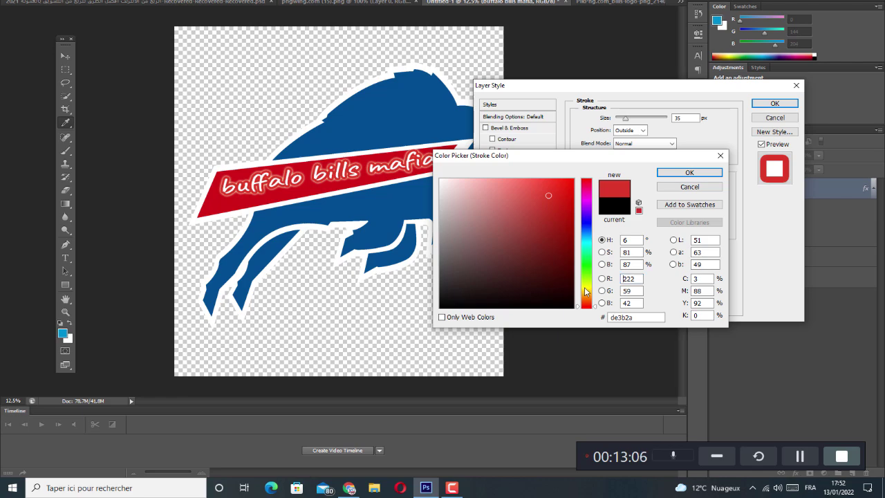
left_click(583, 288)
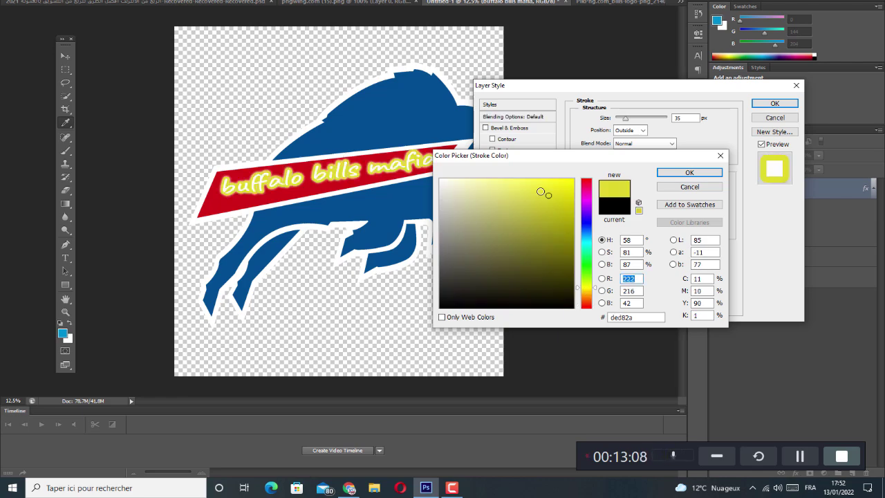
left_click(664, 172)
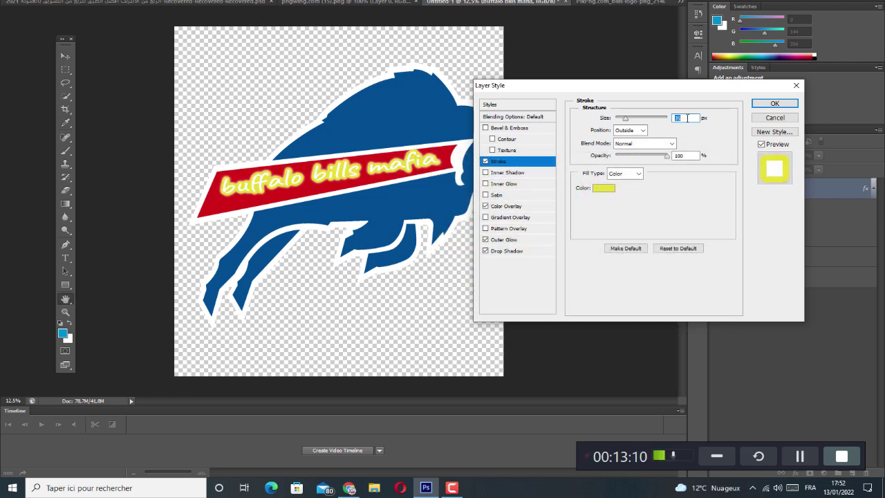
Set the text's stroke size to 5 px and its colour to black (000000), and apply the layer style
type("20")
type("5")
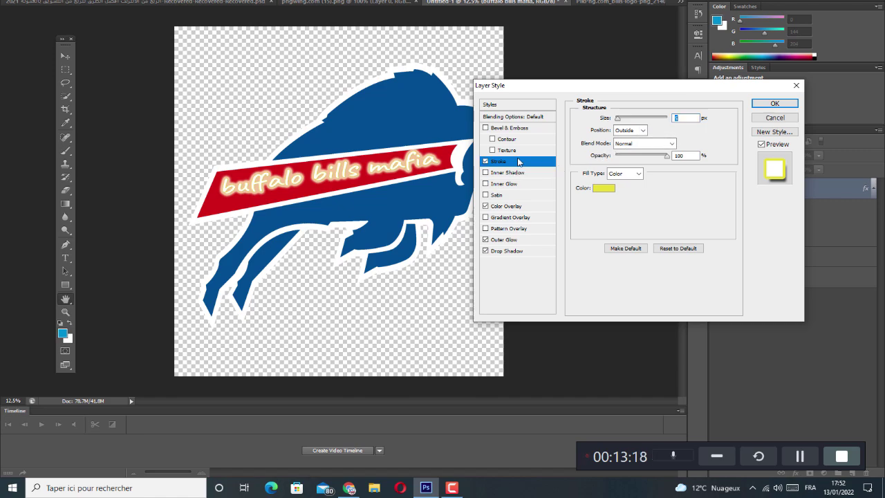
left_click(605, 188)
left_click_drag(453, 181, 429, 170)
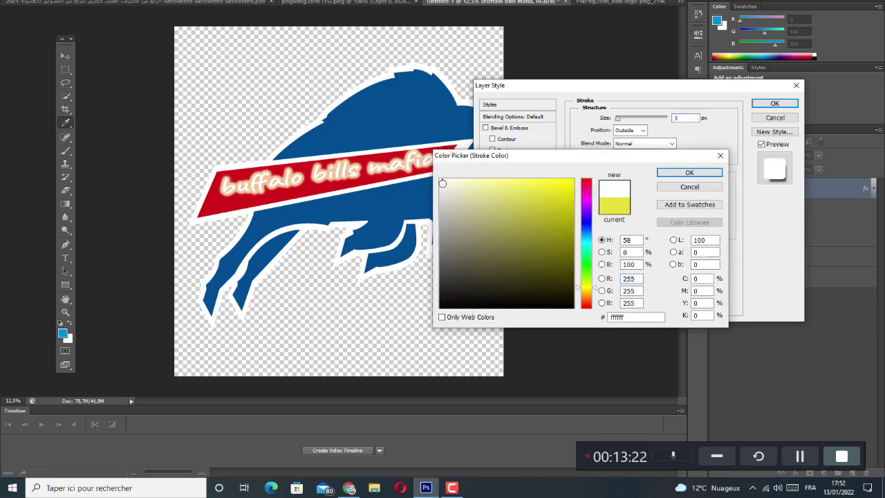
left_click_drag(559, 291, 556, 315)
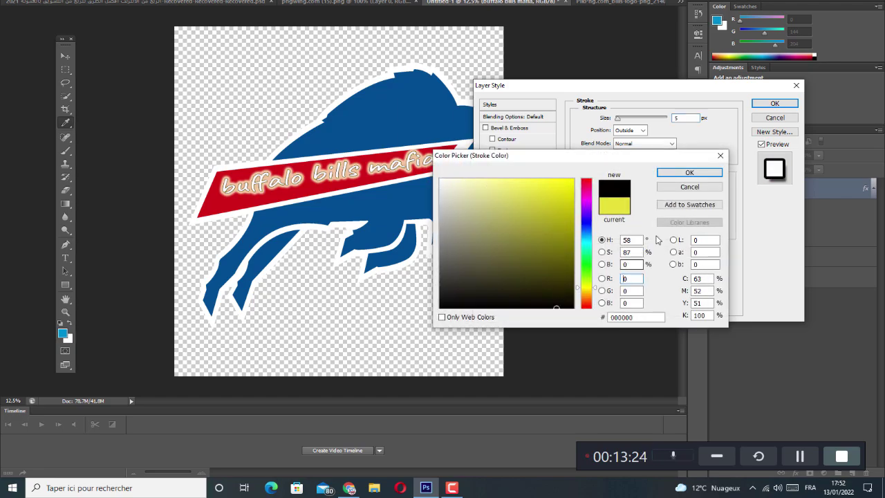
left_click(695, 173)
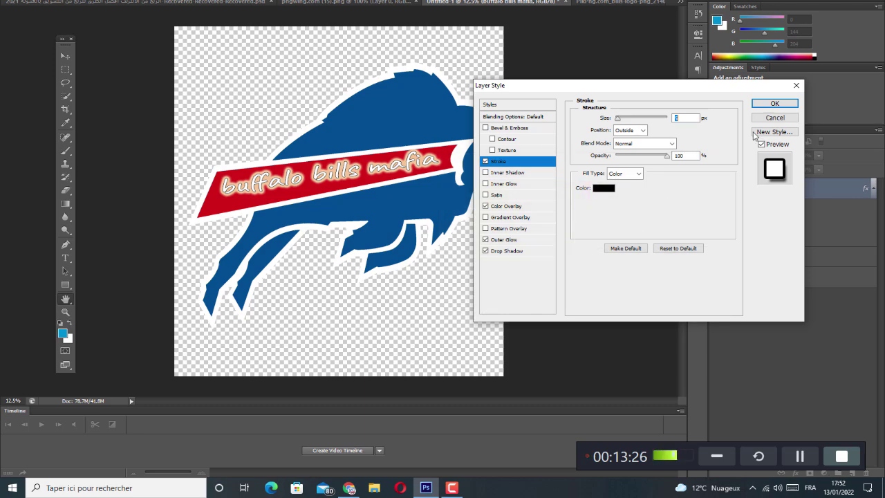
left_click(681, 155)
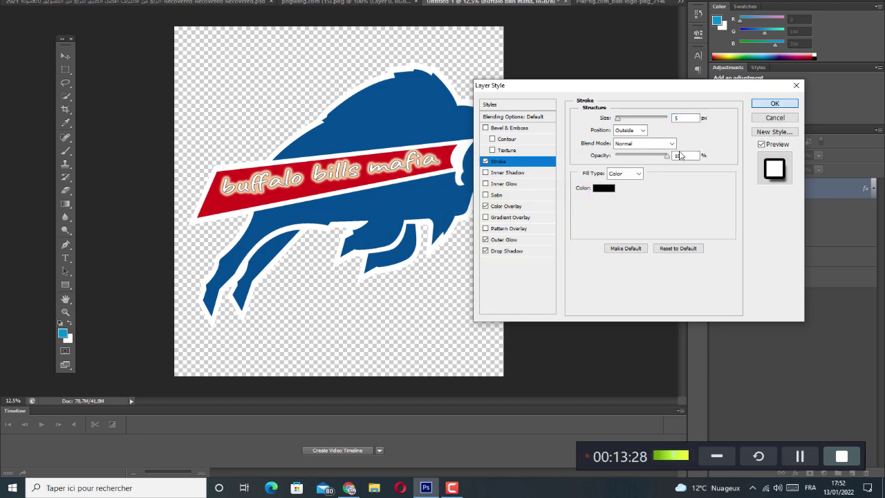
key("Return")
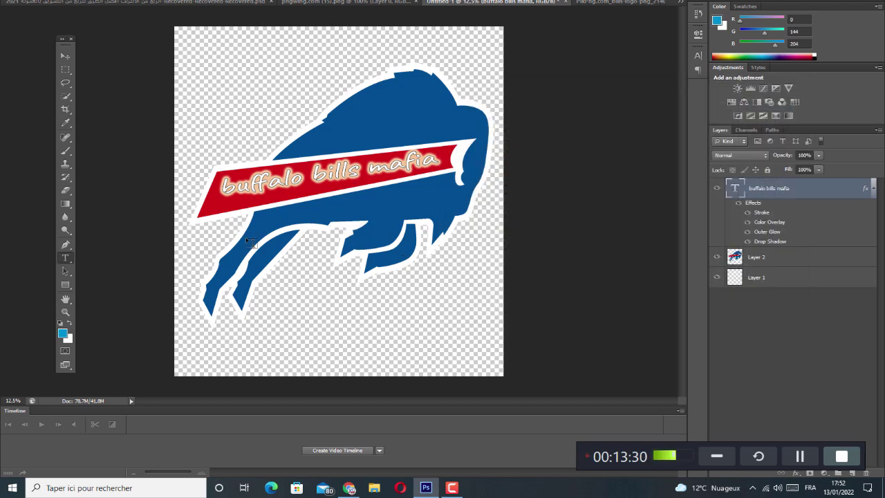
Switch to Chrome and download the Denver Broncos horse head logo PNG from the pngwing results
left_click(349, 488)
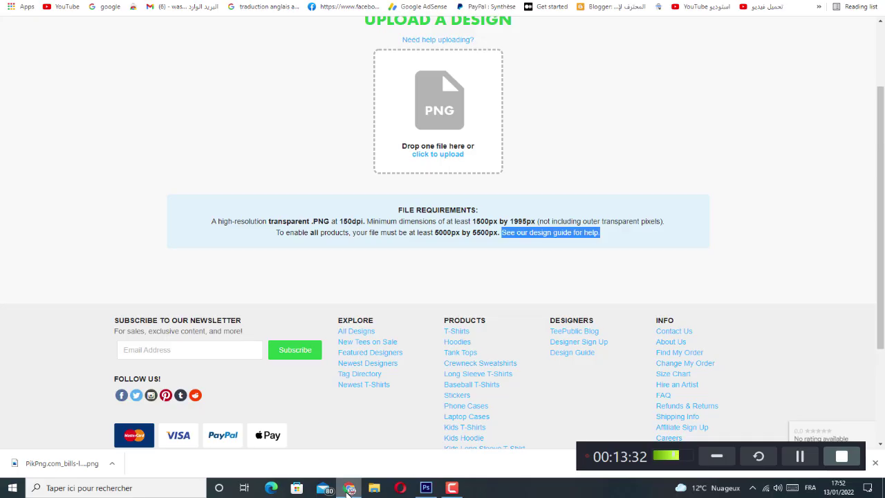
key("ctrl+Tab")
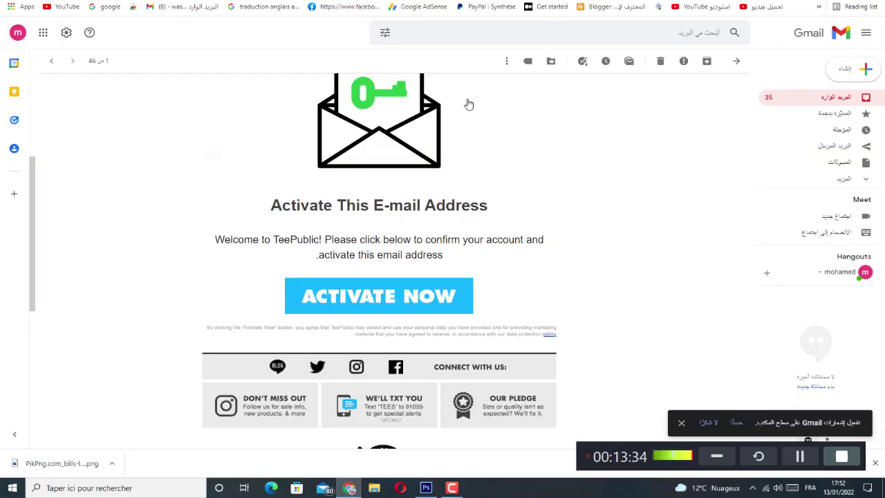
key("ctrl+Tab")
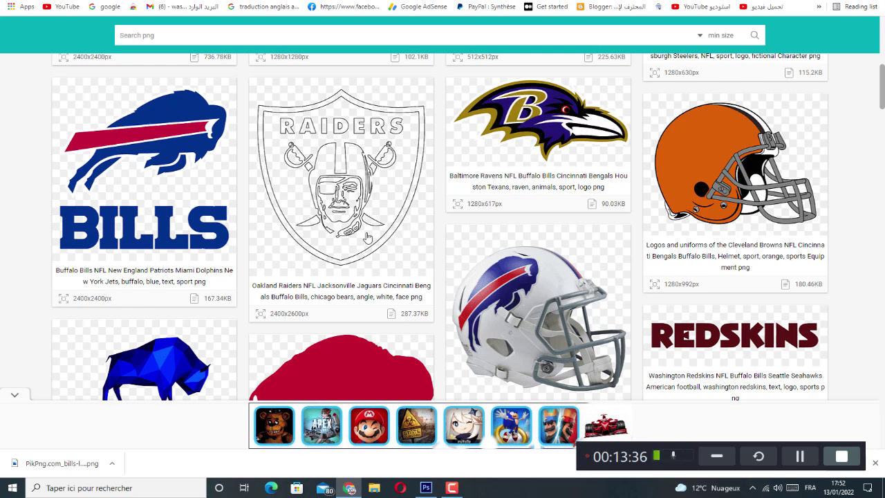
scroll(176, 232, "down", 3)
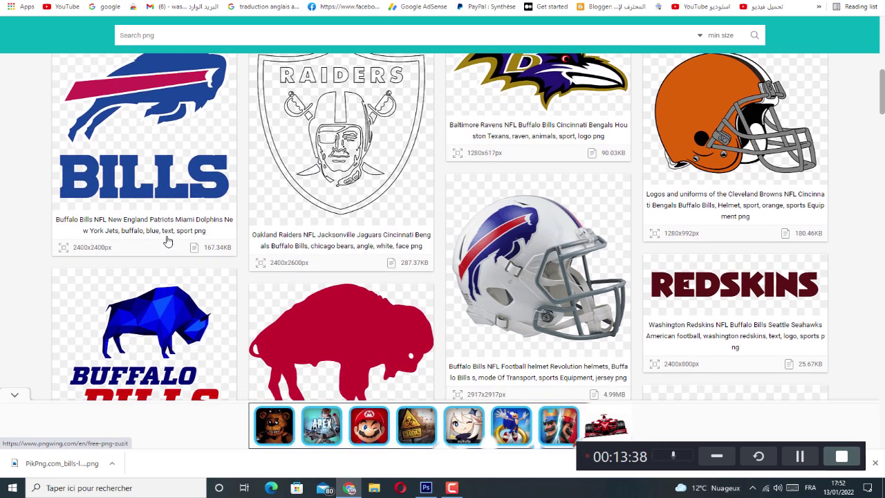
scroll(170, 251, "down", 3)
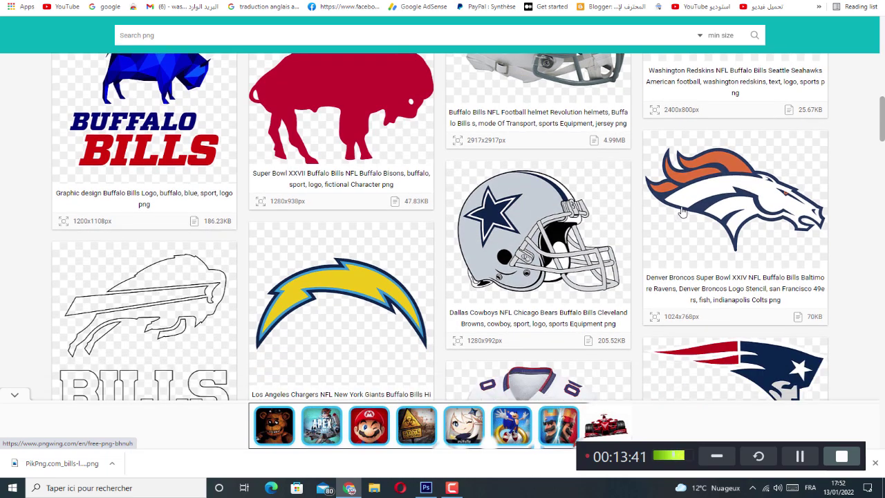
left_click(720, 190)
scroll(715, 191, "down", 5)
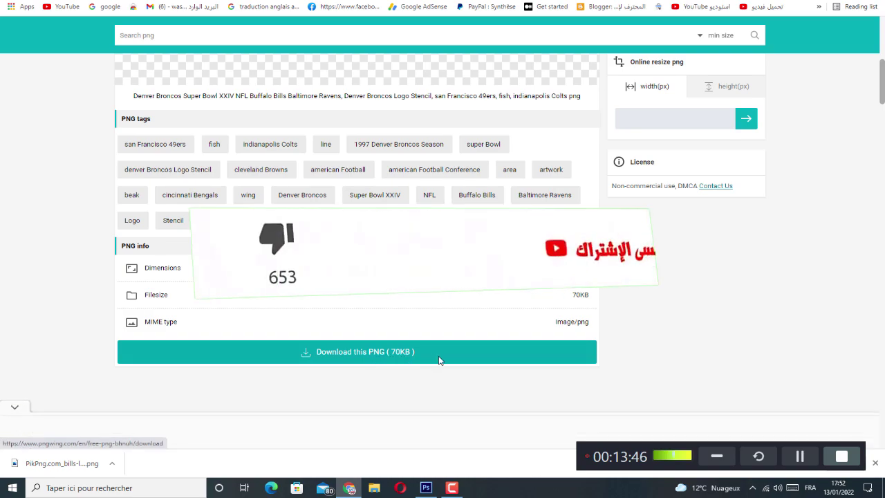
left_click(439, 356)
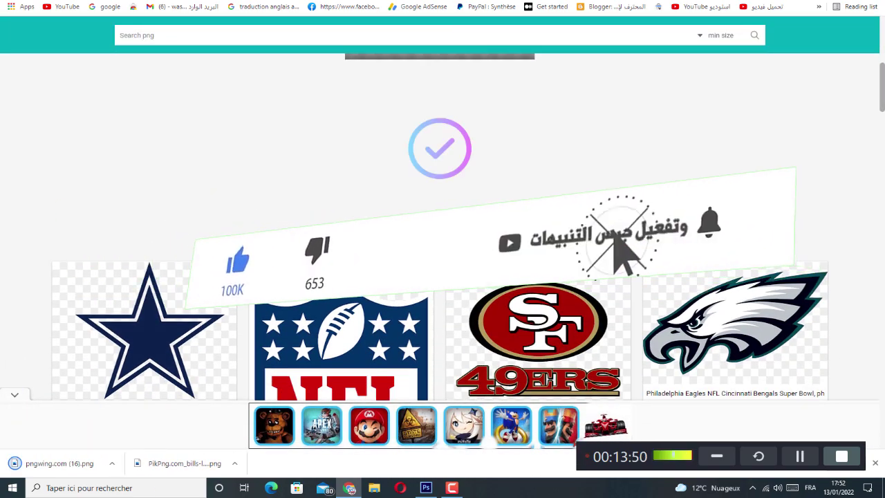
Switch to Photoshop, close the PikPng Bills logo document and open pngwing.com (16).png
key("alt+Tab")
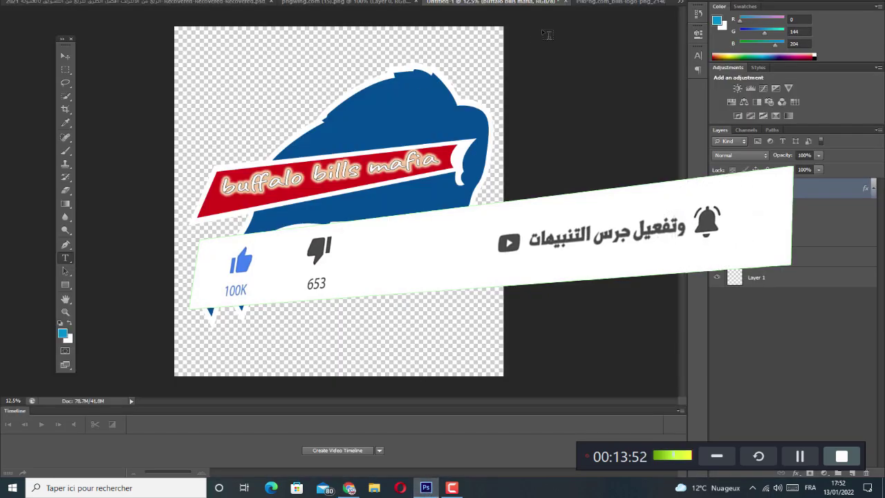
left_click(611, 4)
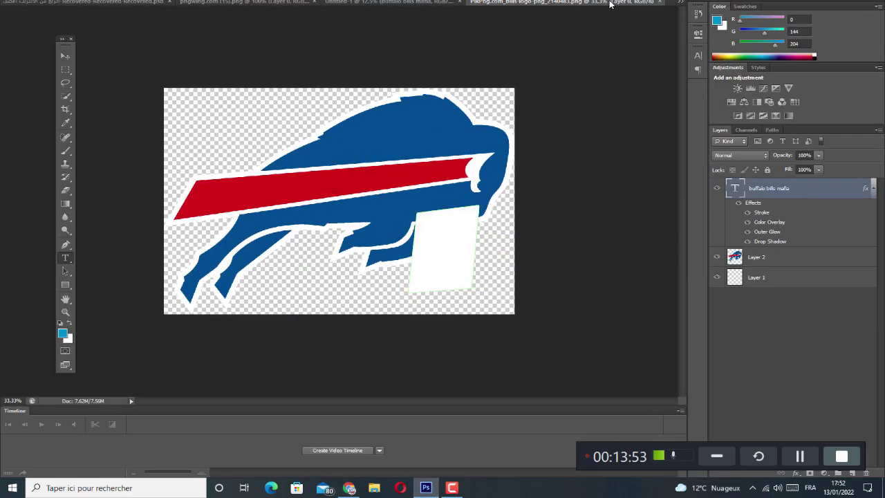
left_click(660, 3)
left_click(26, 1)
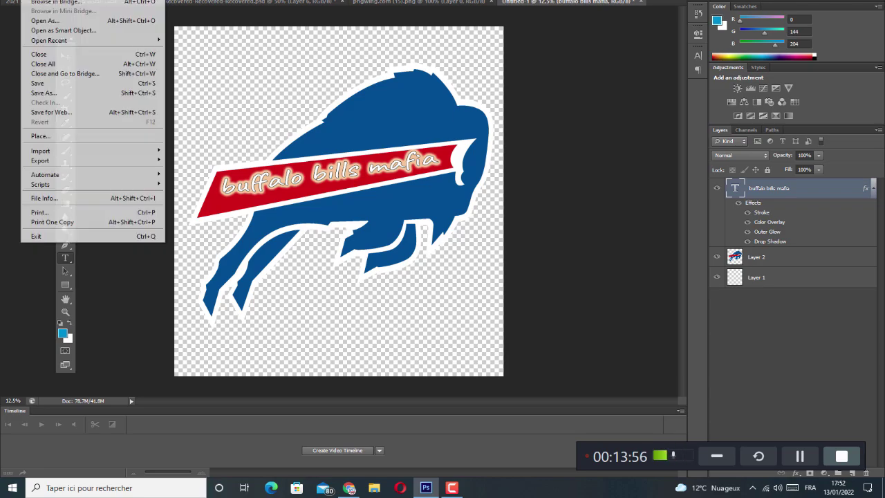
left_click(66, 3)
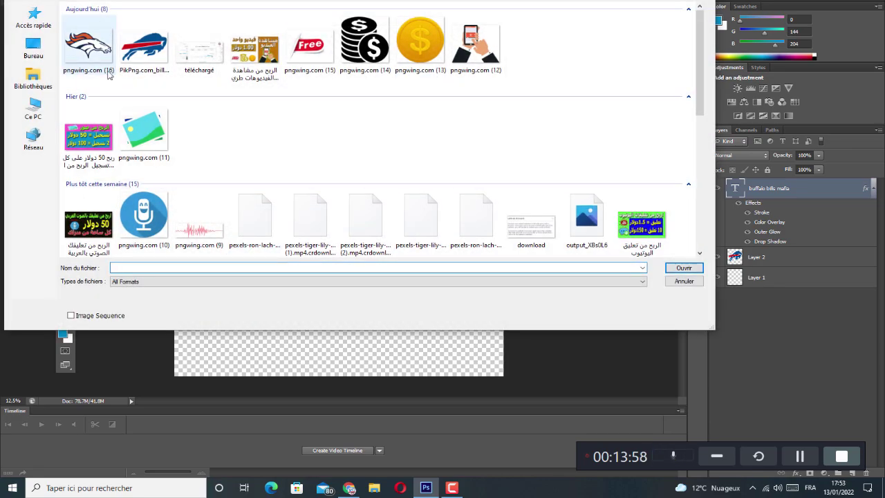
left_click(681, 269)
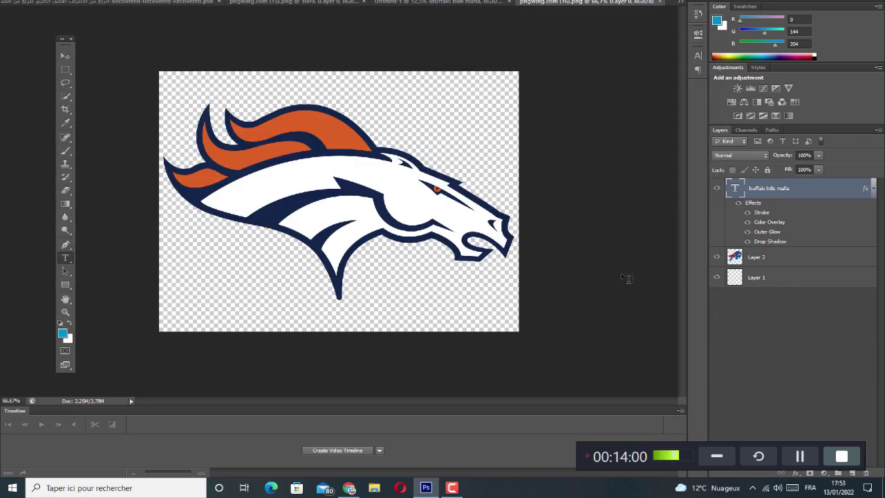
Bring the Broncos horse head logo into the Untitled-1 design, enlarged and placed on the blue bison above the text banner
left_click(62, 56)
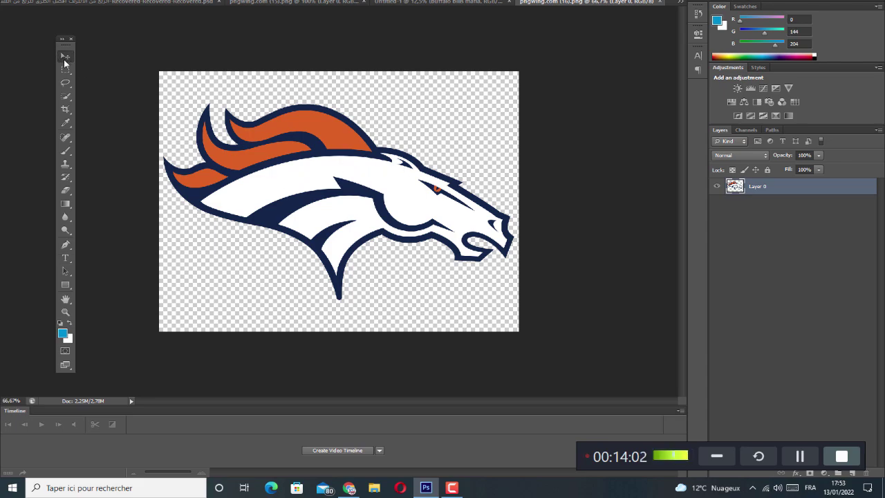
left_click_drag(420, 199, 269, 135)
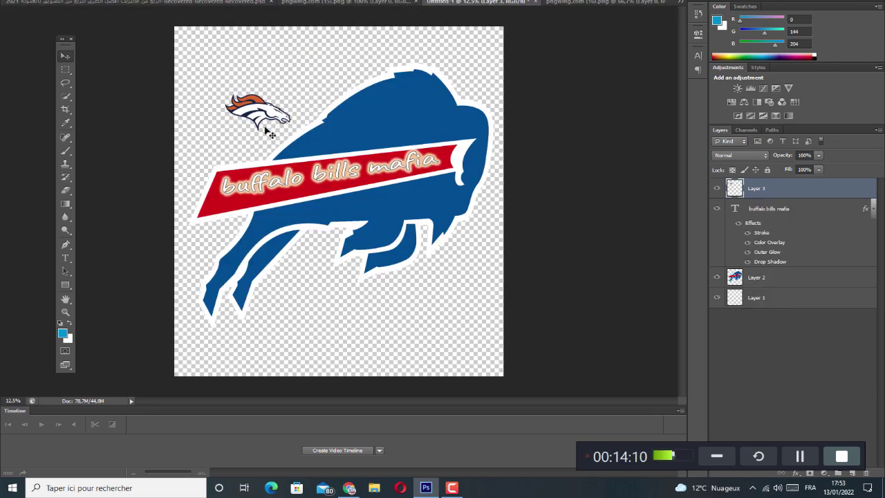
key("ctrl+t")
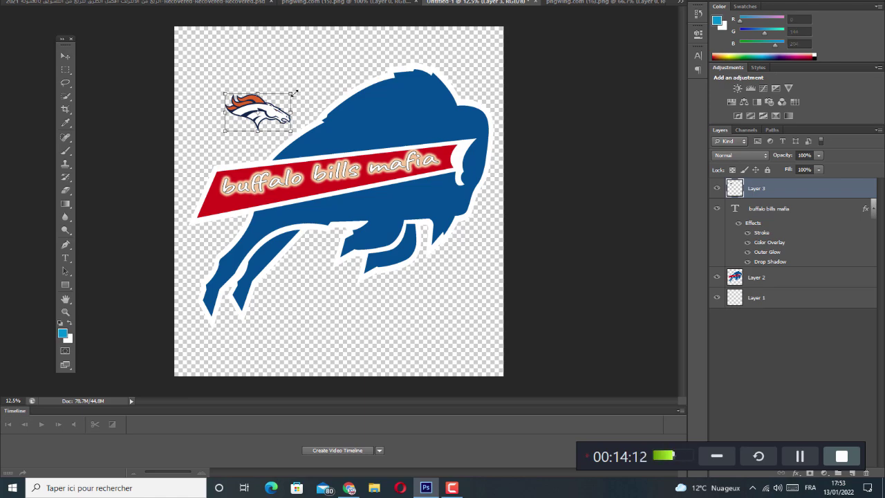
left_click_drag(293, 91, 345, 39)
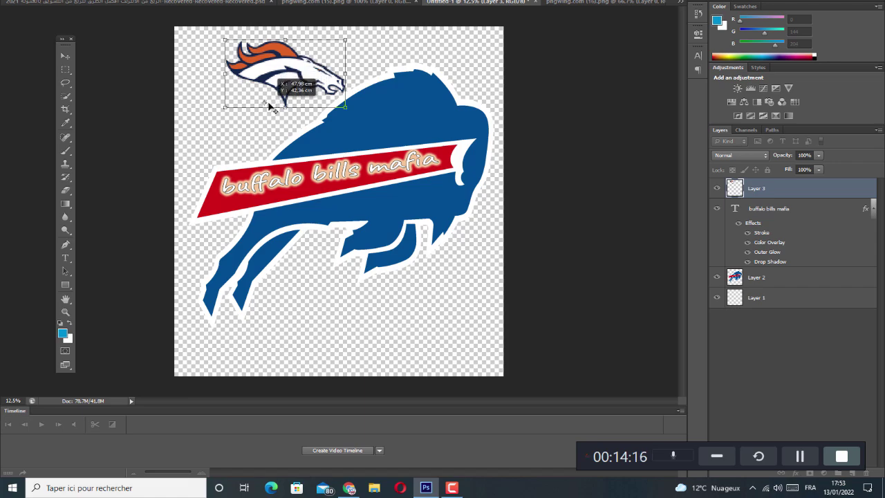
left_click_drag(282, 78, 246, 110)
key("Return")
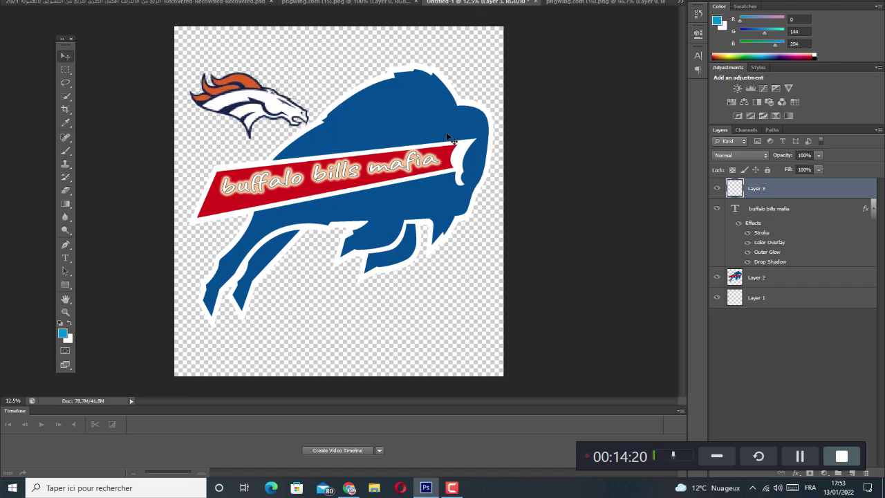
left_click_drag(282, 111, 433, 130)
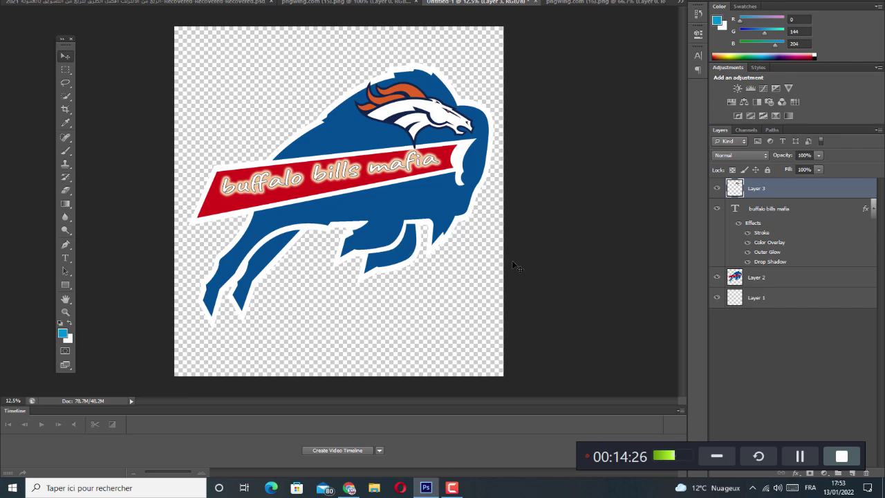
Save the design as a PNG named buffalo bills mafia, with smallest/slow compression and no interlacing
key("alt+f")
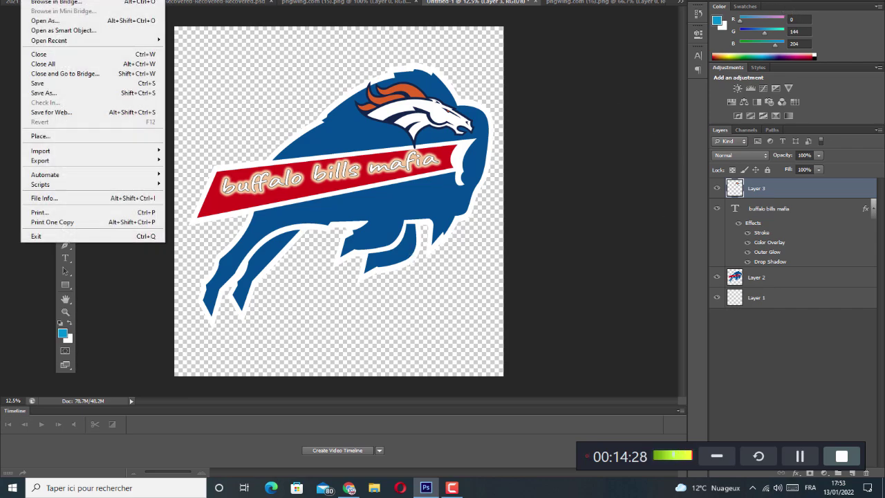
left_click(85, 98)
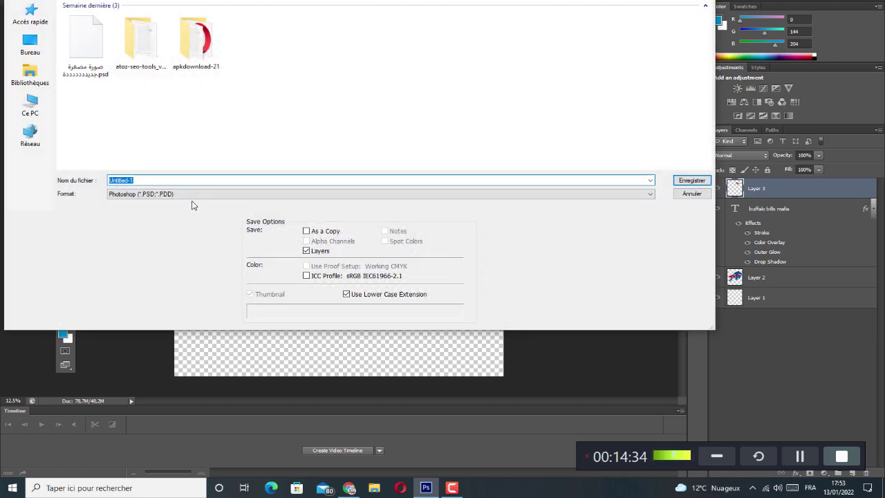
left_click(193, 194)
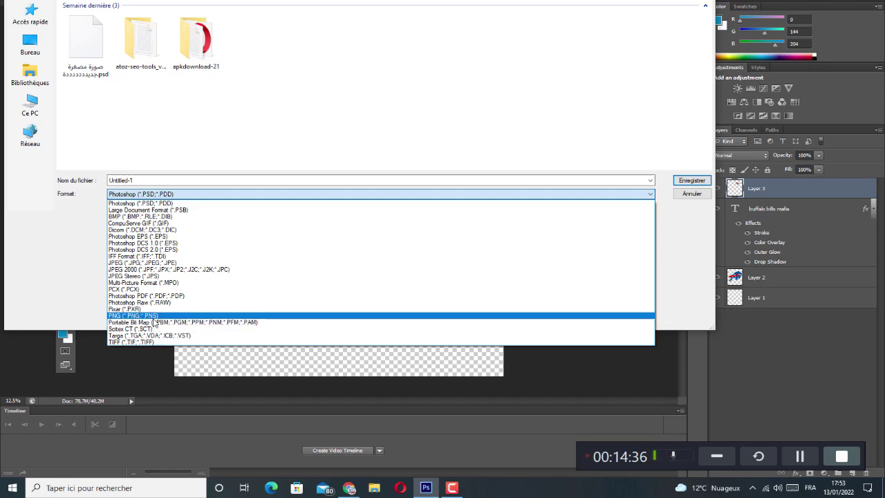
left_click(153, 316)
double_click(201, 179)
right_click(203, 181)
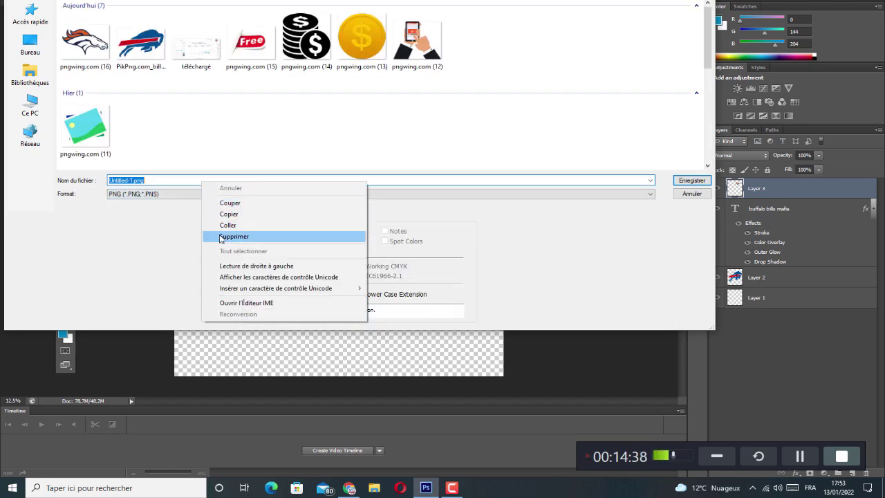
left_click(227, 225)
left_click(691, 181)
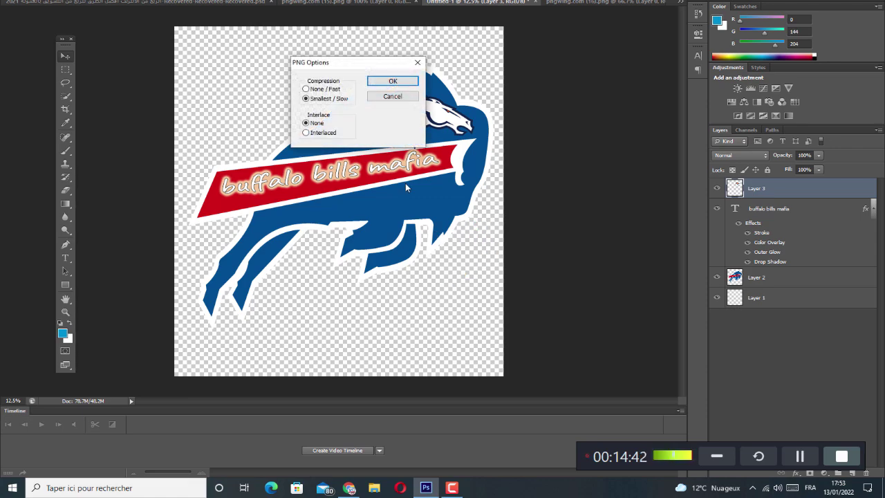
left_click(392, 81)
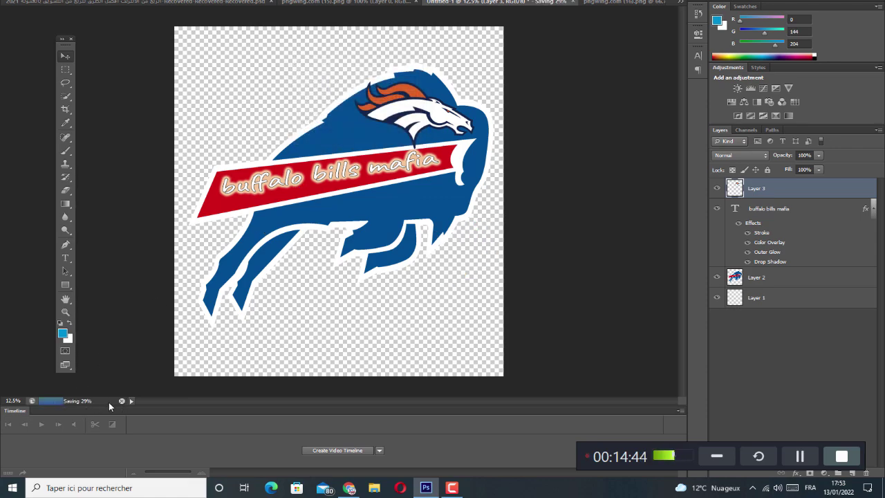
Switch to Chrome and upload the buffalo bills mafia PNG on TeePublic's design upload page
left_click(349, 488)
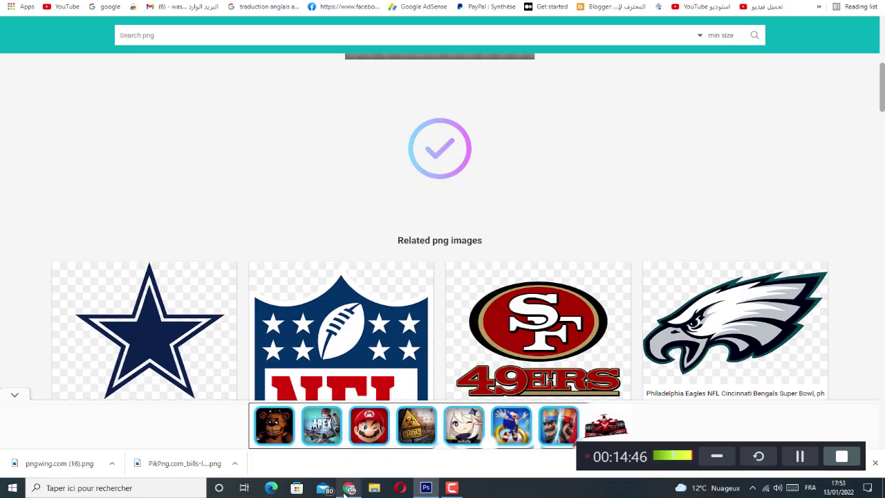
key("ctrl+Tab")
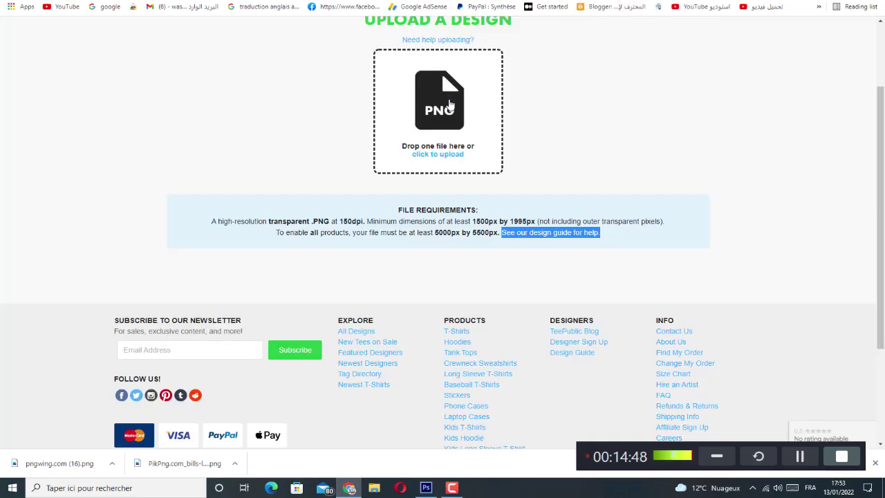
left_click(432, 155)
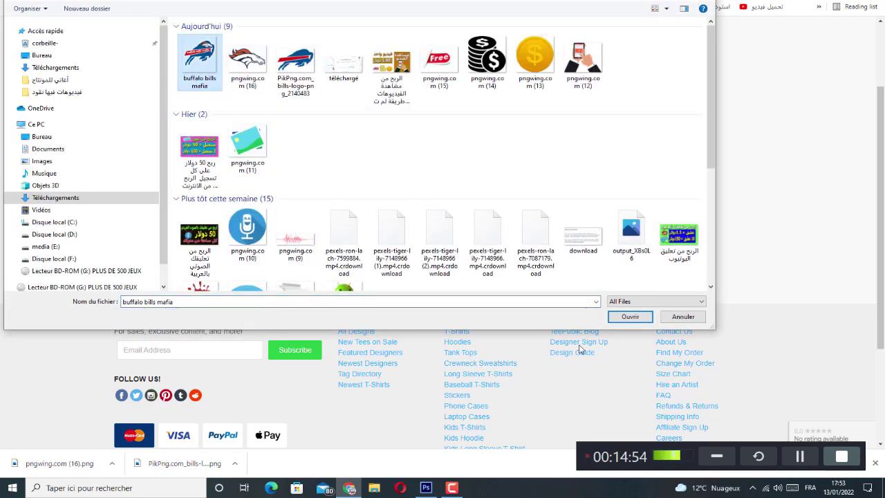
left_click(622, 318)
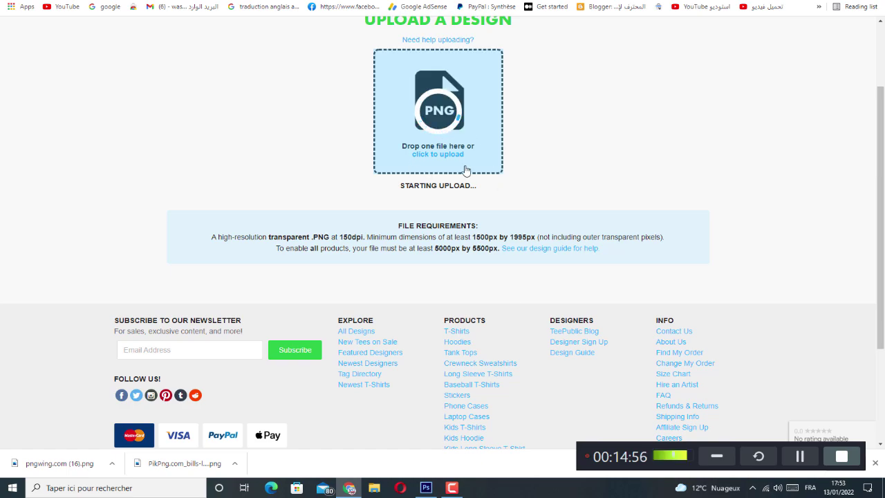
Examine the upload page's image size notice, design detail and tag fields, T-shirt preview and product options
triple_click(461, 188)
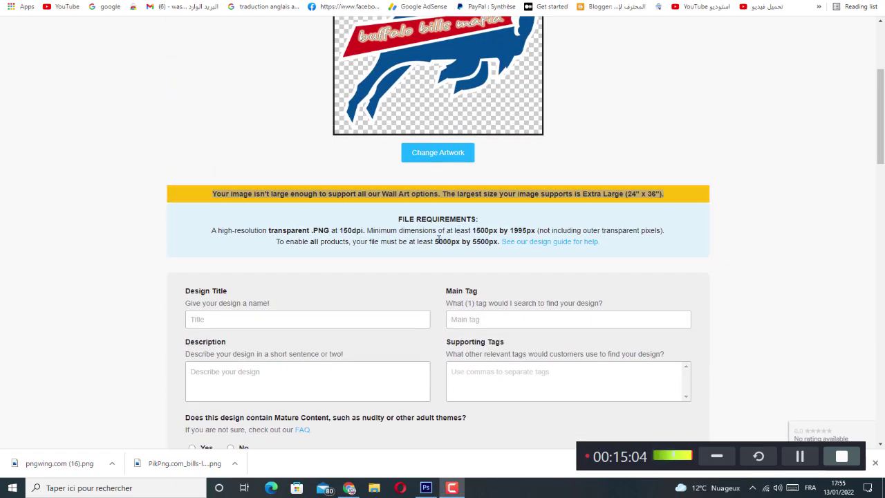
scroll(412, 219, "down", 8)
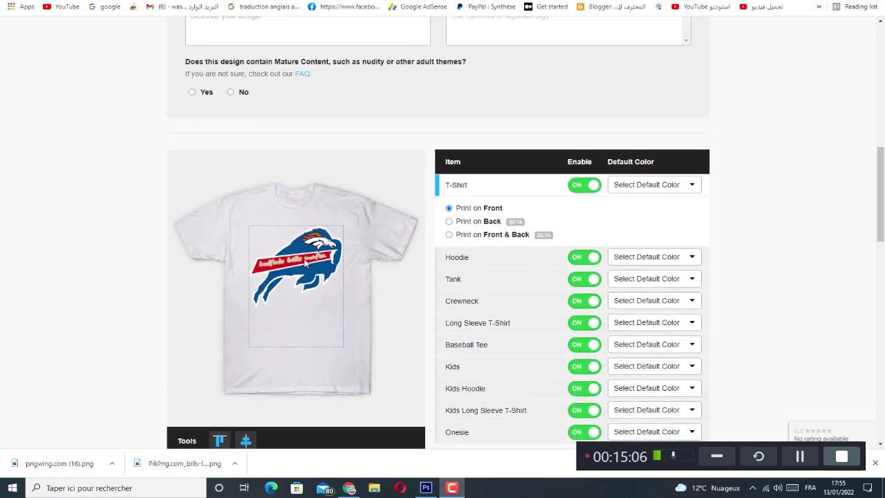
scroll(328, 290, "down", 1)
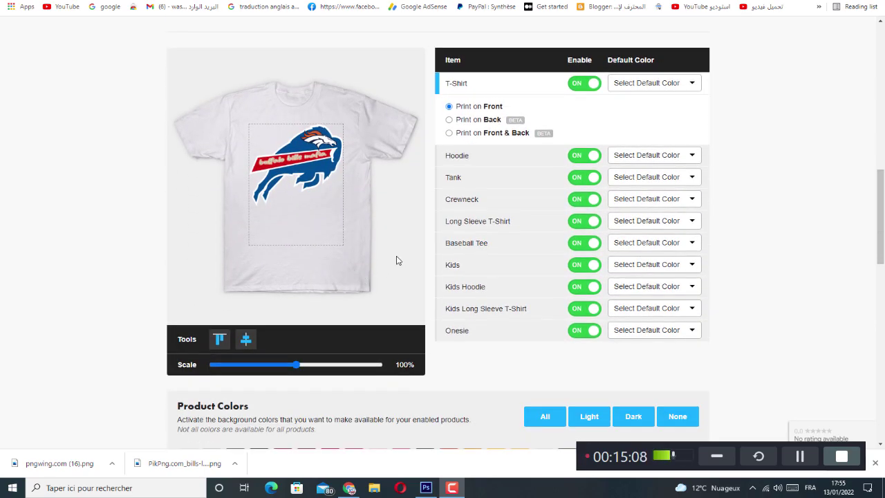
scroll(408, 304, "down", 2)
scroll(307, 280, "up", 2)
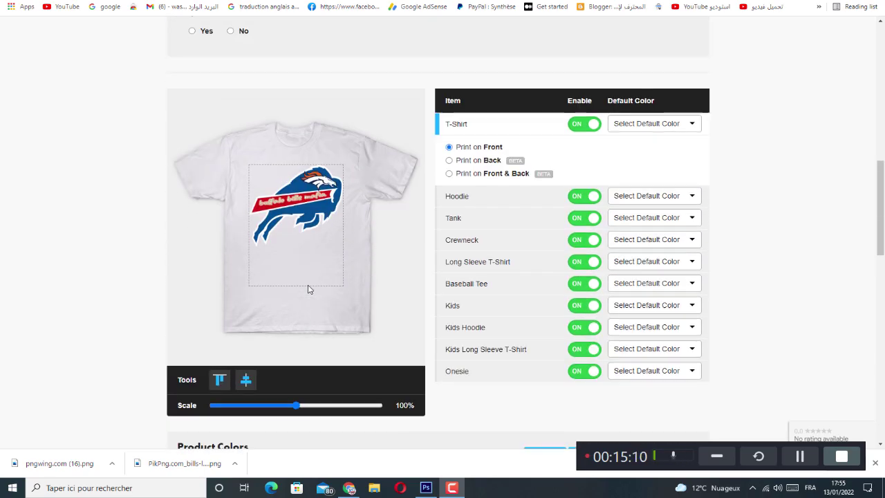
scroll(322, 301, "down", 6)
scroll(414, 287, "up", 2)
scroll(414, 290, "up", 8)
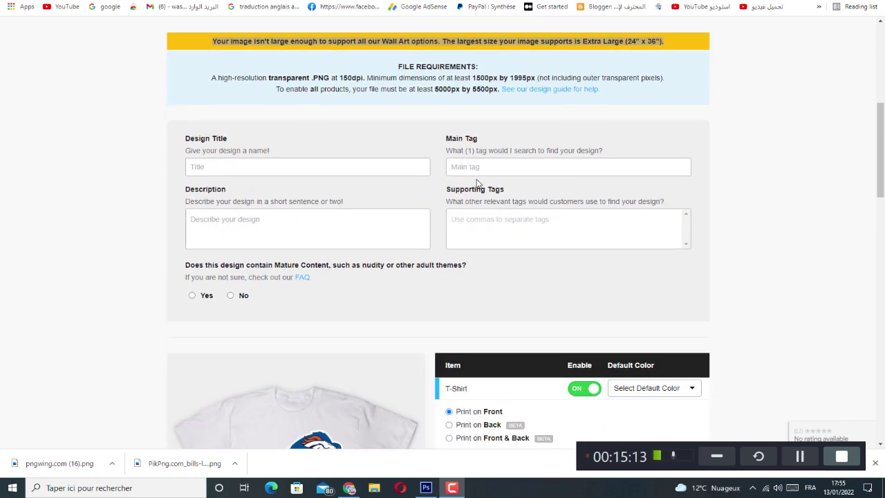
left_click(482, 167)
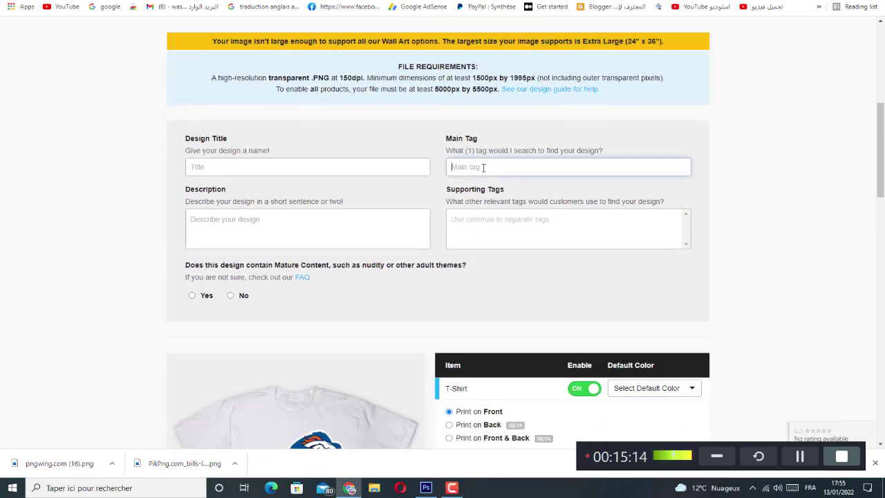
left_click_drag(446, 194, 486, 196)
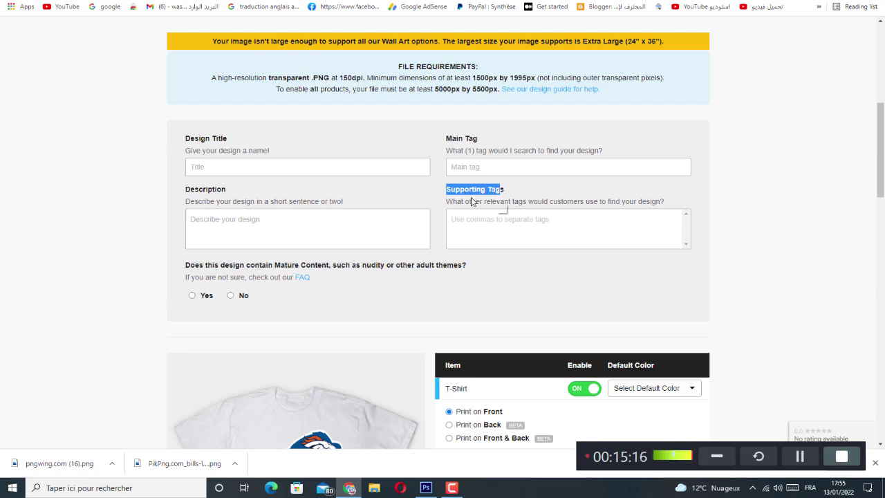
Enter buffalo bills mafia 2022 as the design title
left_click_drag(186, 138, 228, 152)
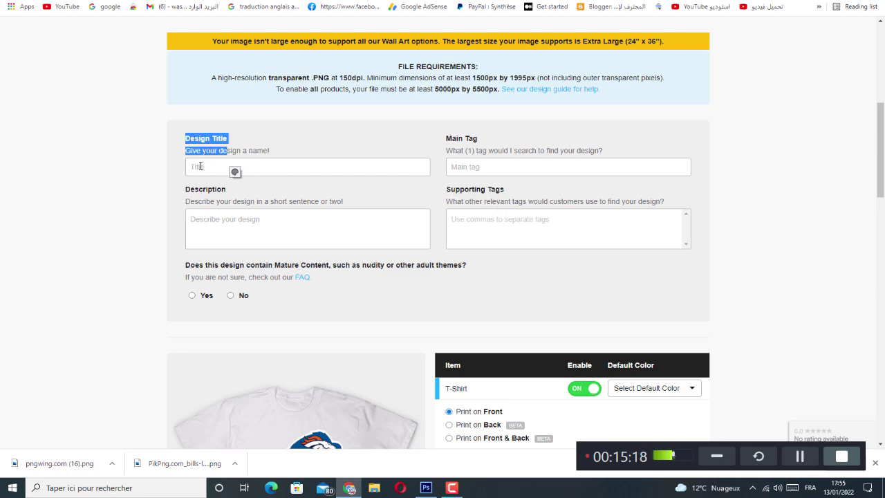
right_click(199, 166)
left_click(230, 245)
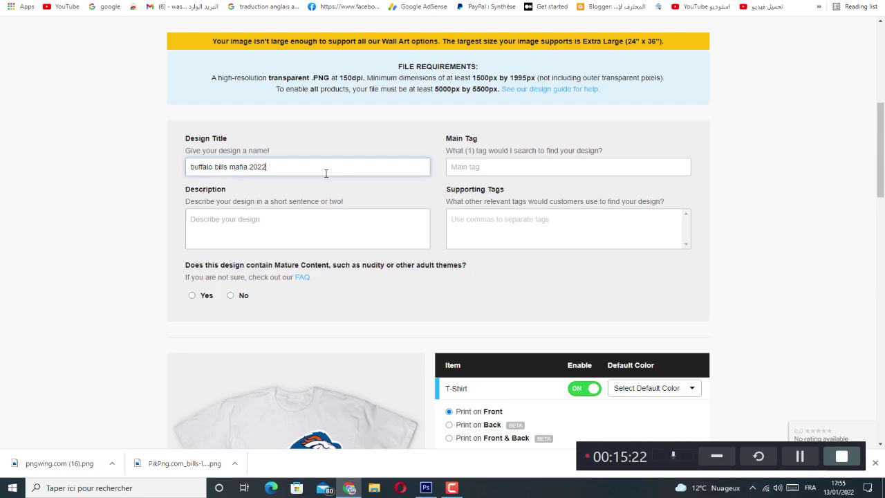
left_click(271, 224)
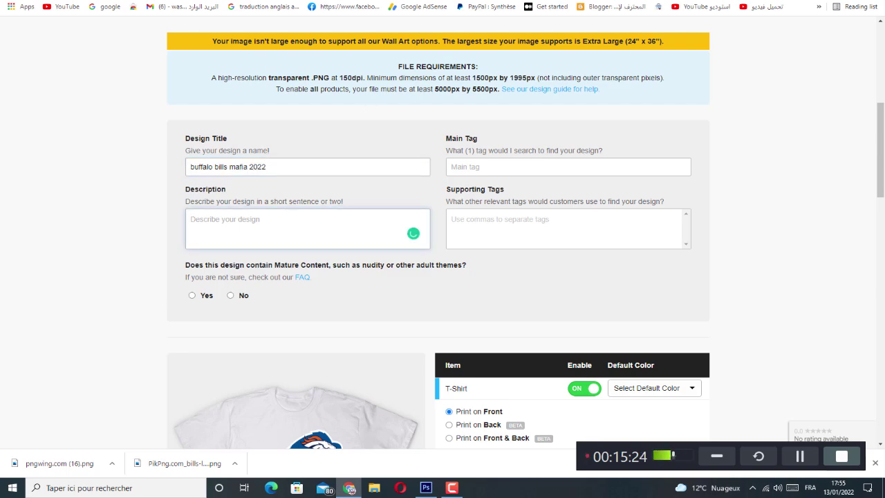
Browse the existing buffalo bills mafia T-shirts and open the Bills Reimagined Alternative Fighting Mascot design
left_click(612, 1)
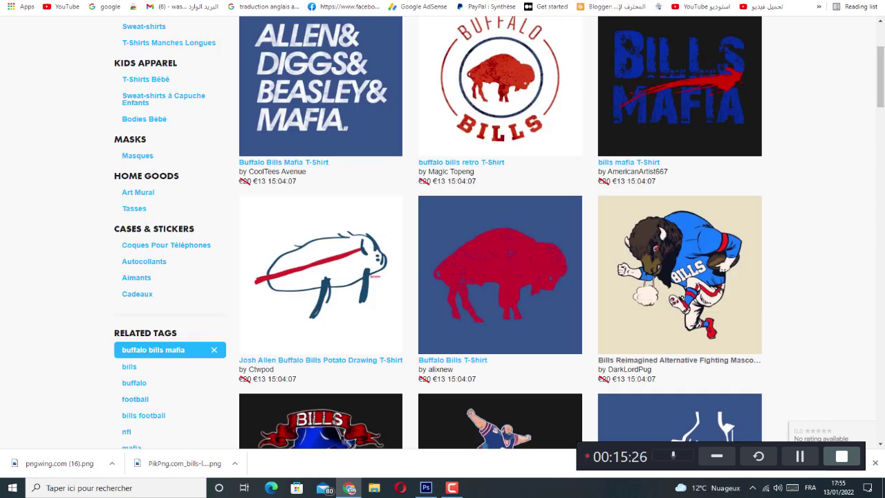
scroll(650, 132, "up", 3)
scroll(650, 135, "down", 5)
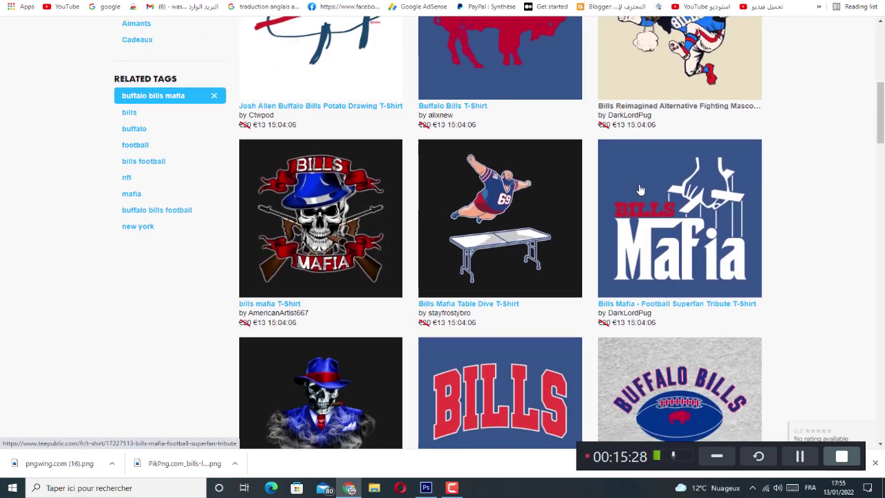
scroll(651, 135, "up", 1)
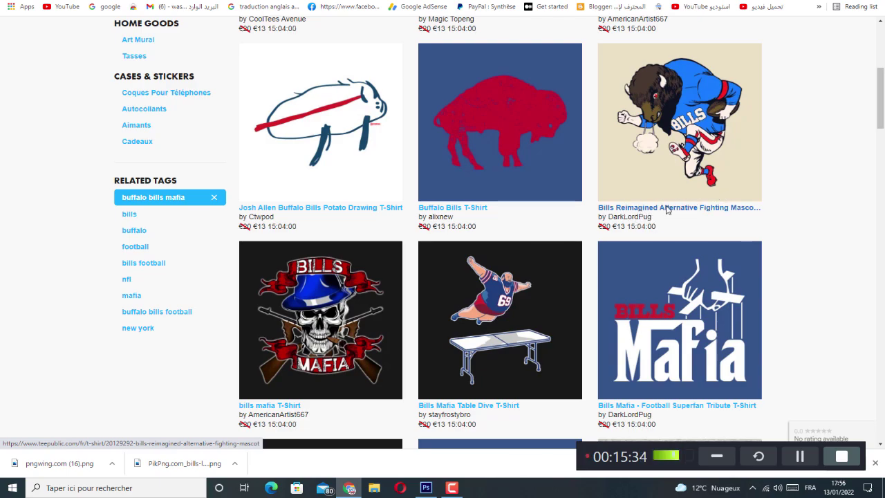
left_click(667, 209)
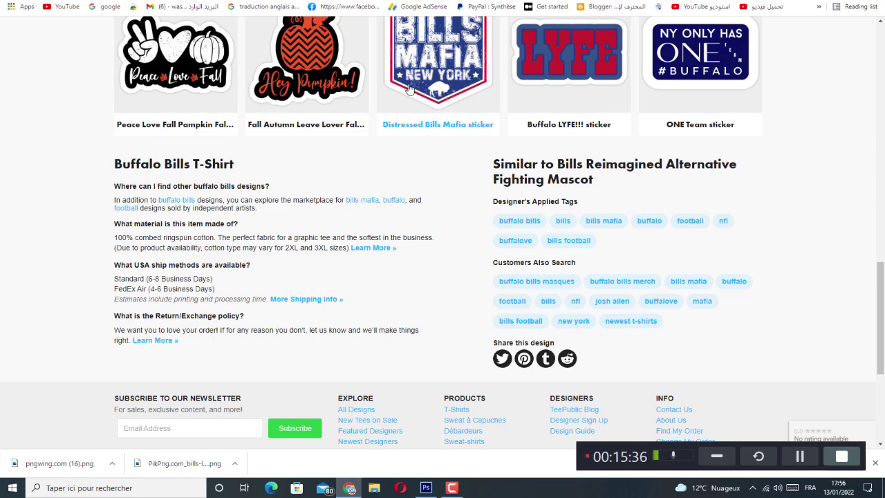
Copy all the Designer's Applied Tags listed on the Bills Reimagined Alternative Fighting Mascot page
scroll(457, 226, "up", 8)
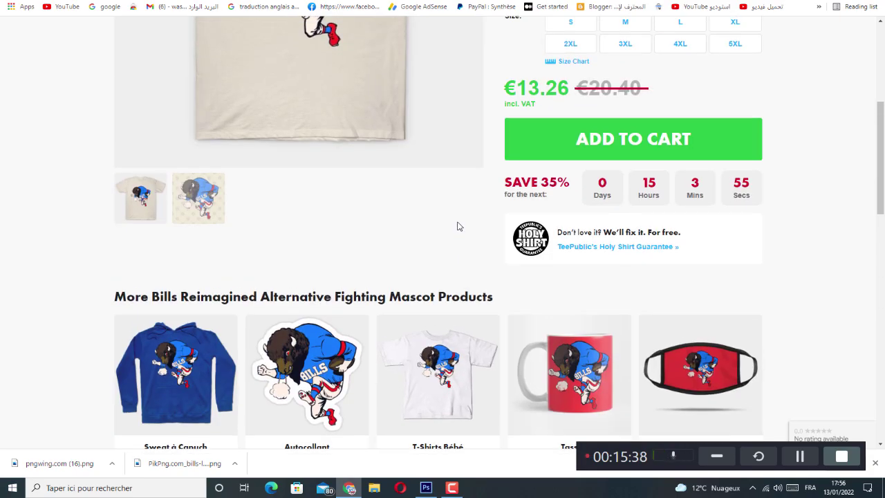
scroll(457, 226, "up", 4)
scroll(464, 288, "down", 11)
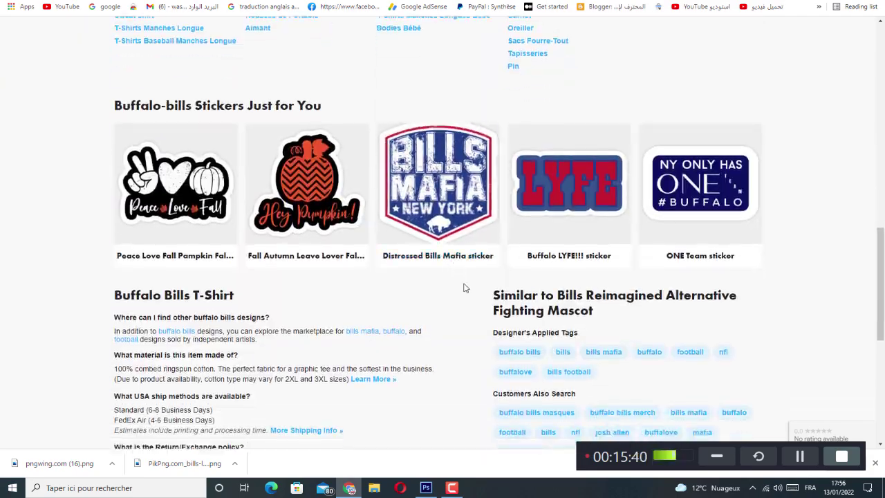
scroll(463, 288, "down", 4)
scroll(511, 200, "up", 2)
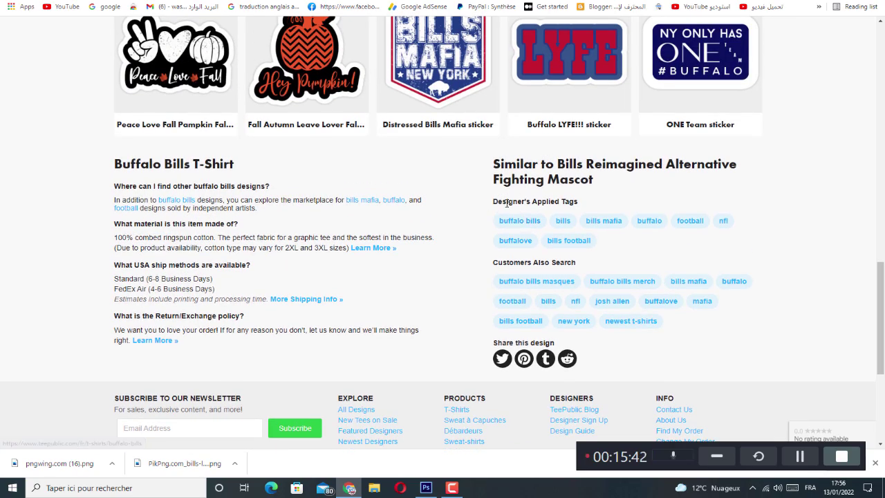
triple_click(507, 202)
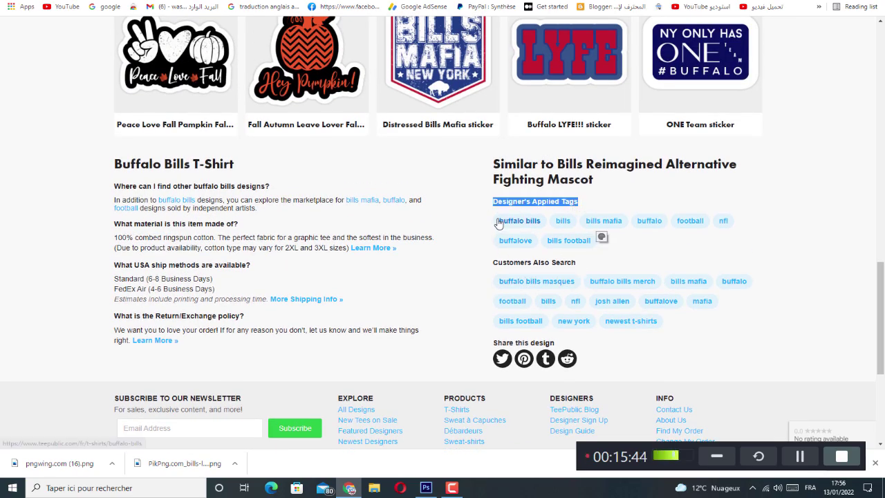
left_click_drag(496, 220, 587, 232)
right_click(601, 233)
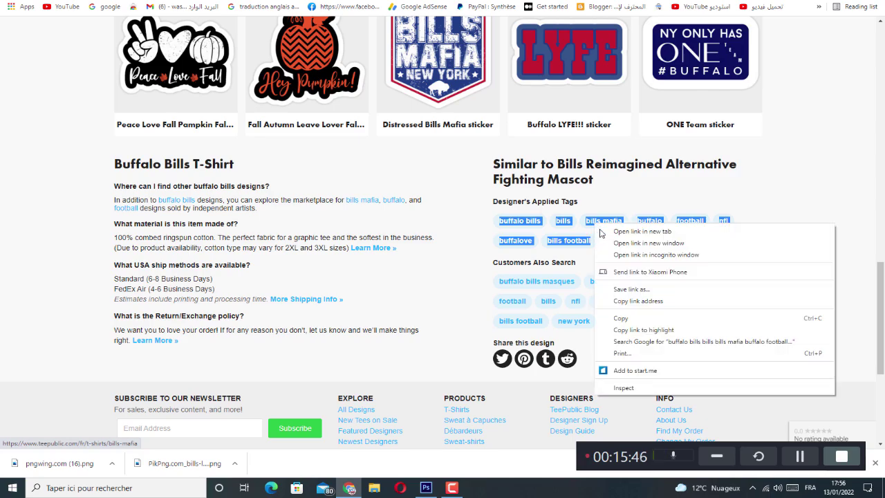
left_click(642, 319)
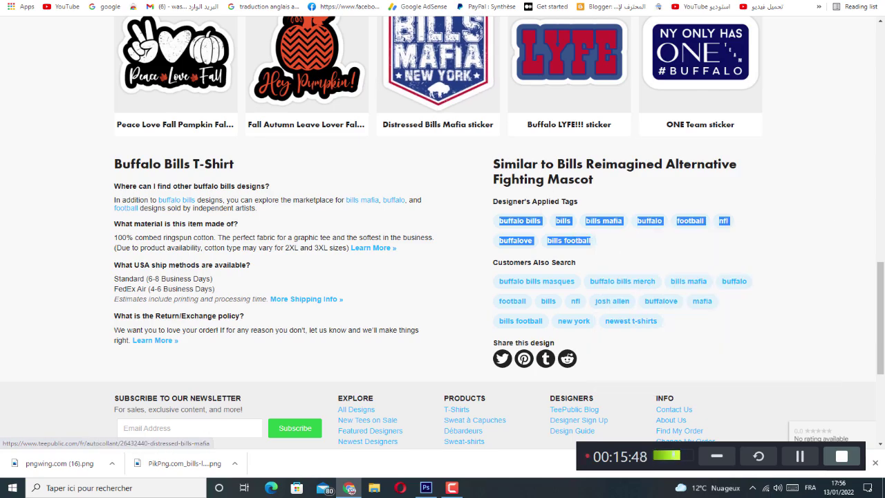
Paste the copied tags into the upload form's Main Tag field and select the pasted words backwards from the end
key("ctrl+Tab")
right_click(508, 164)
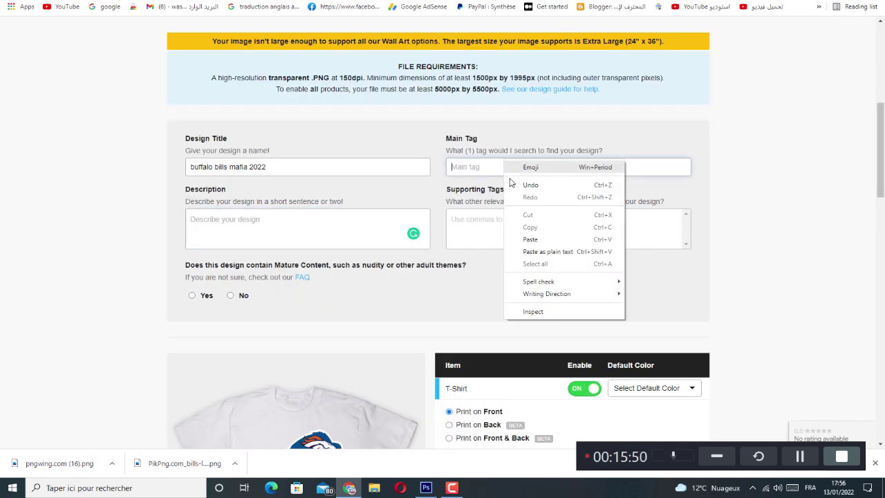
left_click(538, 240)
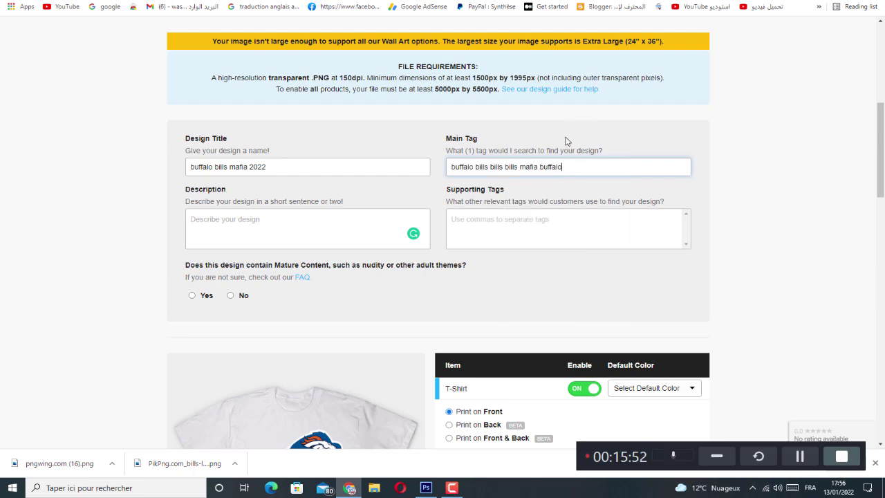
key("ctrl+shift+Left")
key("ctrl+shift+Left")
key("ctrl+shift+Left")
key("ctrl+shift+Left")
key("ctrl+shift+Left")
key("ctrl+shift+Left")
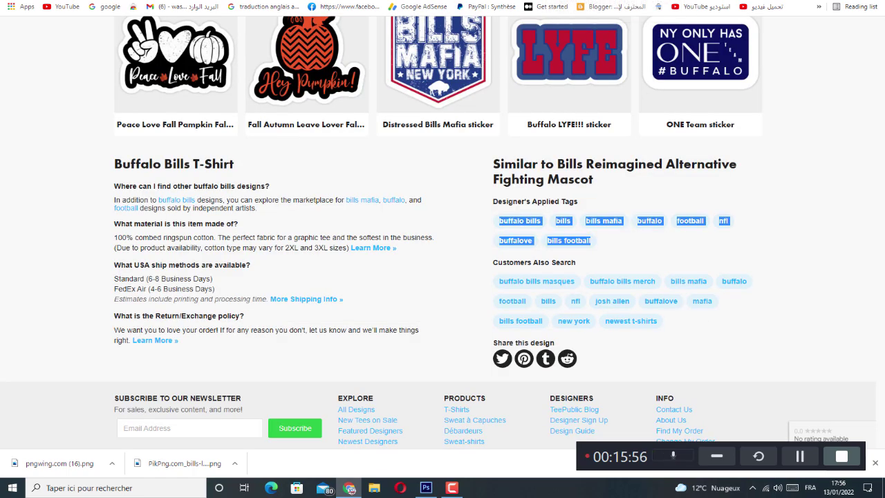
Copy from the mascot design's applied tags again and set the upload form's main tag to the suggested buffalo bills fans
key("ctrl+Tab")
right_click(573, 224)
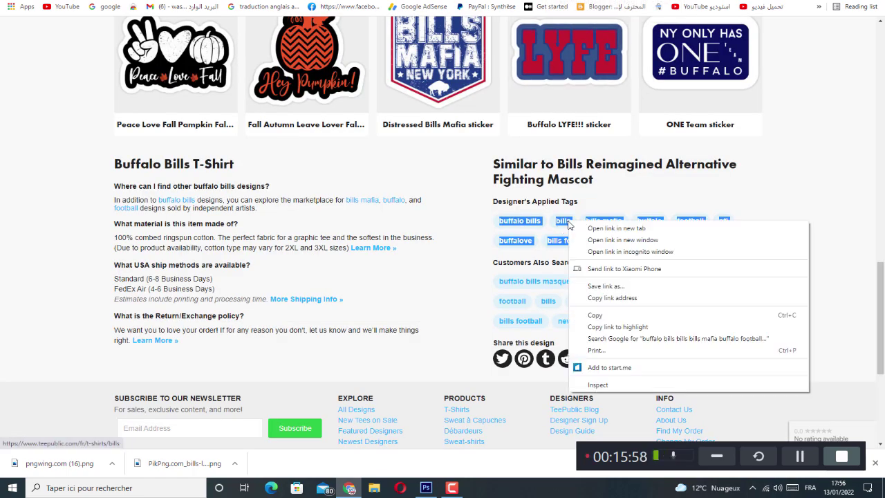
left_click(601, 316)
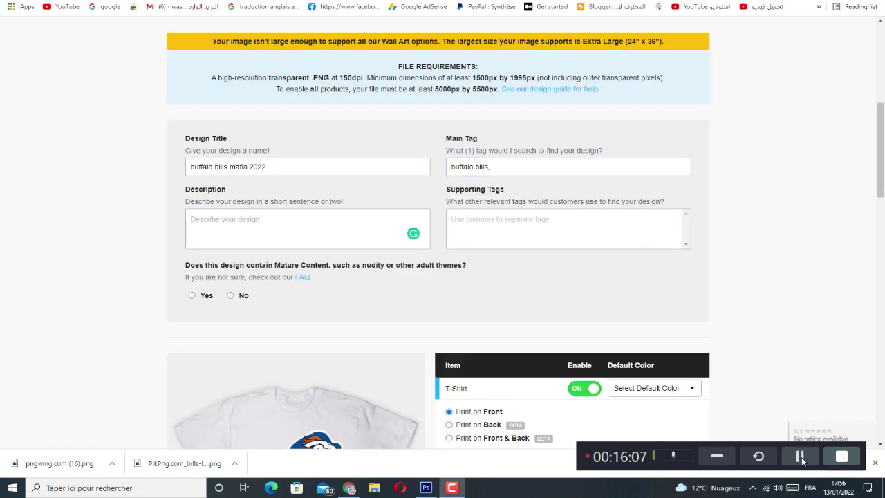
left_click(502, 170)
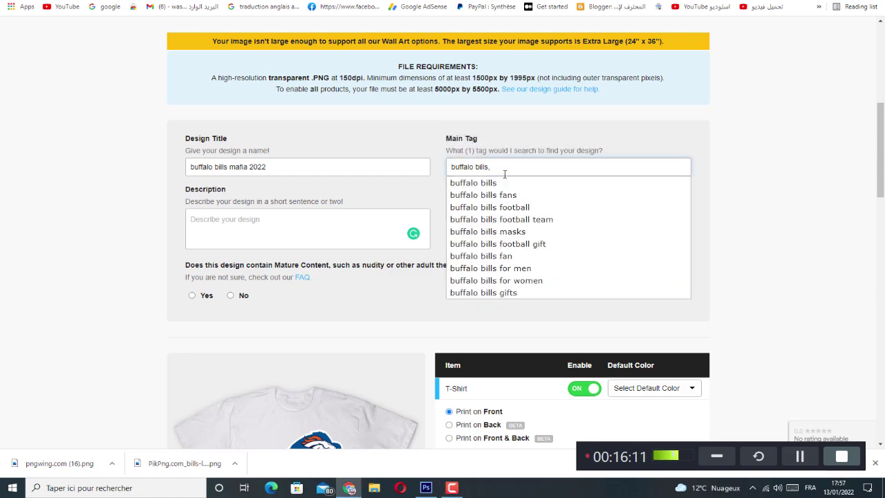
left_click(508, 196)
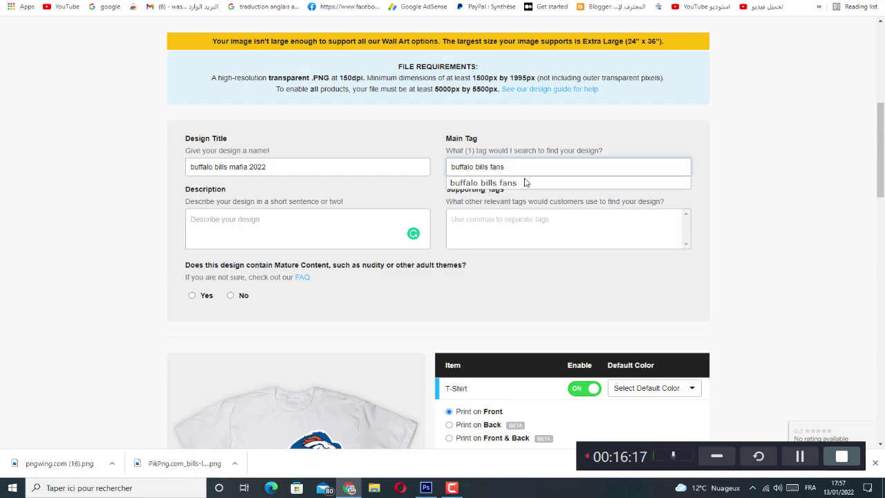
Copy the bills tag from the mascot design page and paste it at the end of the main tag
key("ctrl+Tab")
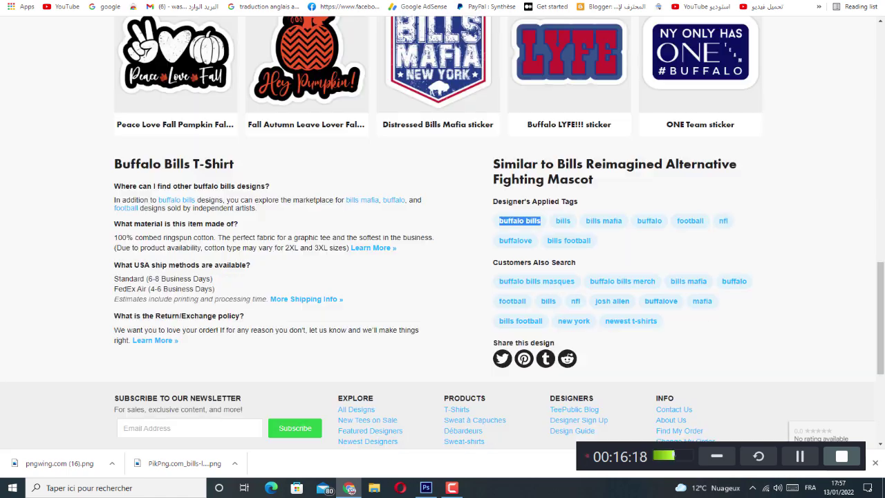
left_click(560, 223)
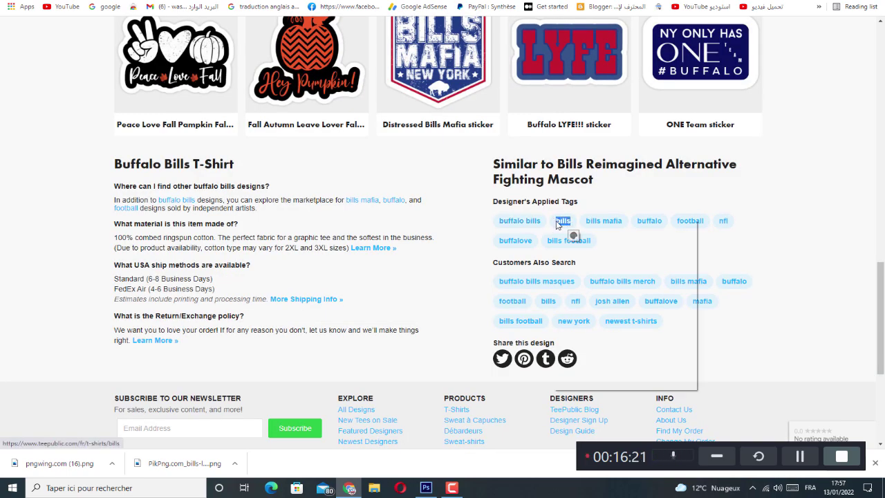
right_click(570, 223)
left_click(595, 311)
key("ctrl+Tab")
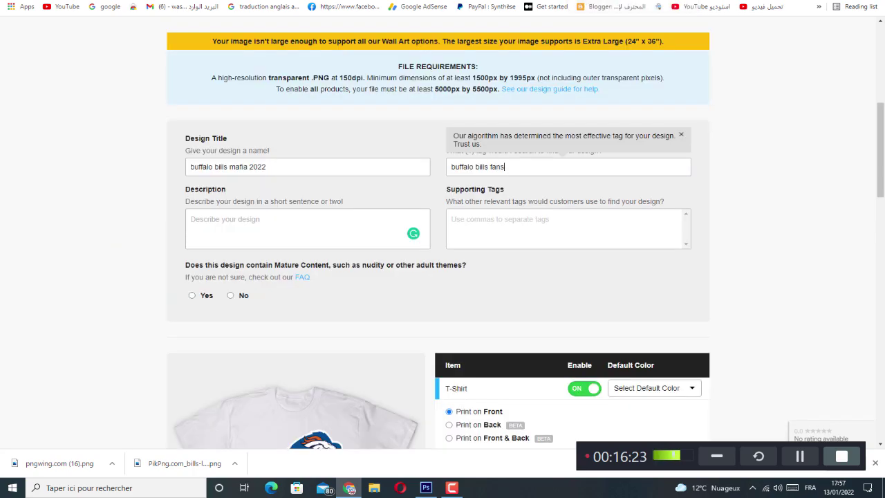
right_click(524, 169)
left_click(557, 252)
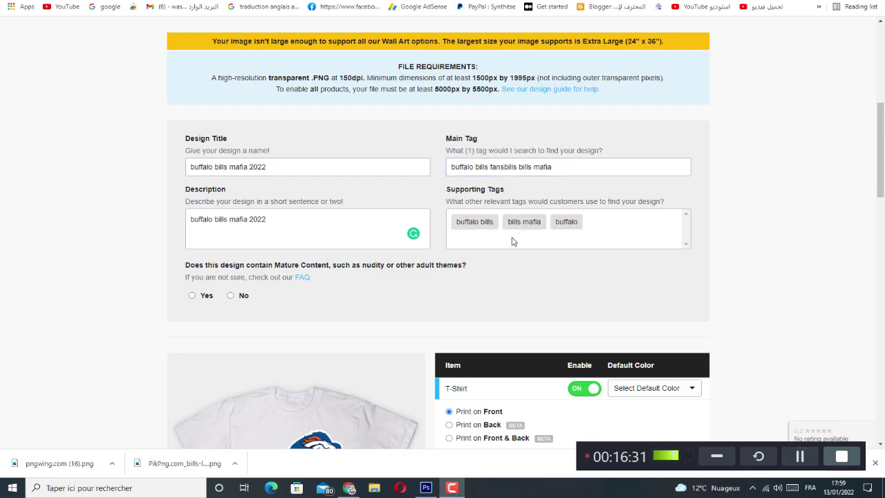
Add the suggested supporting tags football, bills, josh allen, nfl, bills football, buffalove and mafia
left_click(459, 239)
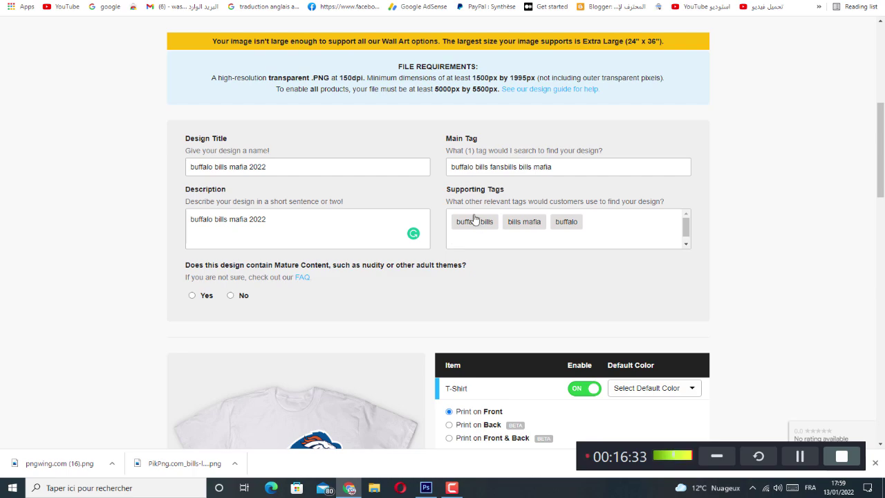
left_click(475, 220)
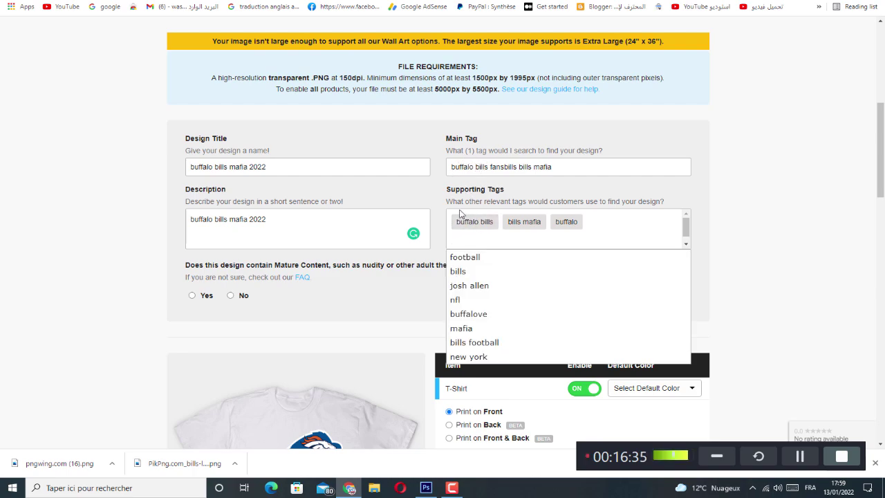
left_click(493, 259)
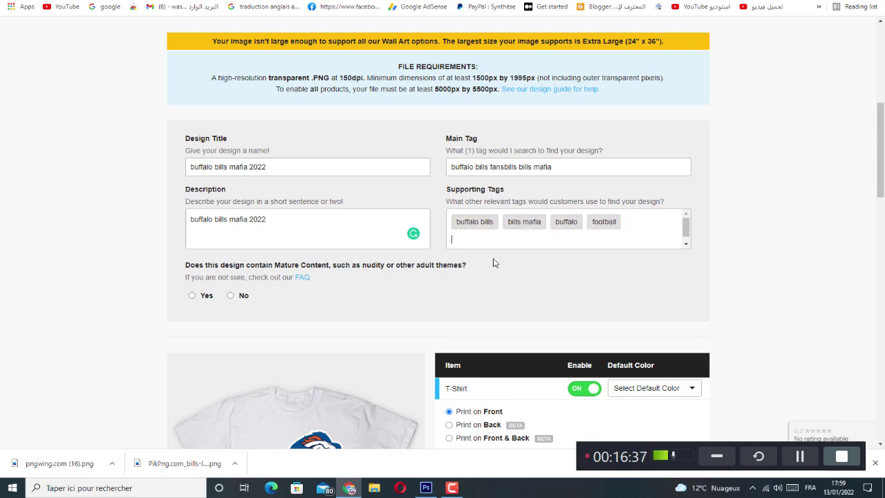
left_click(504, 242)
left_click(477, 261)
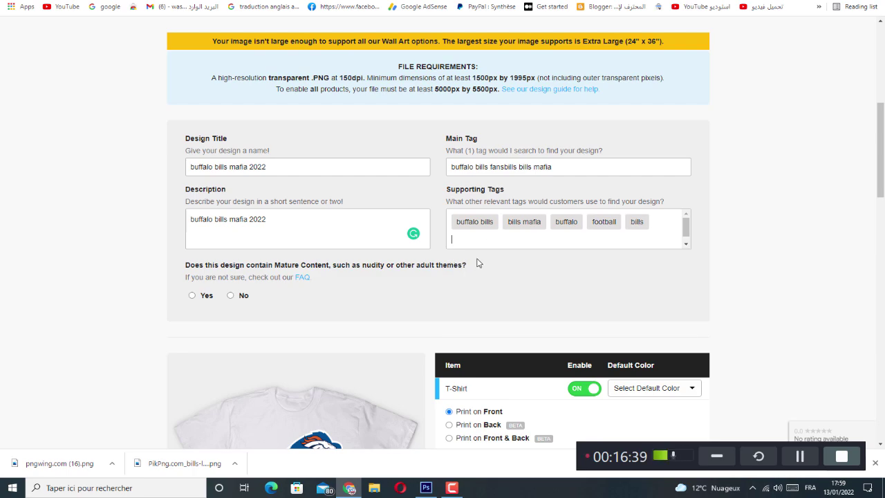
left_click(471, 238)
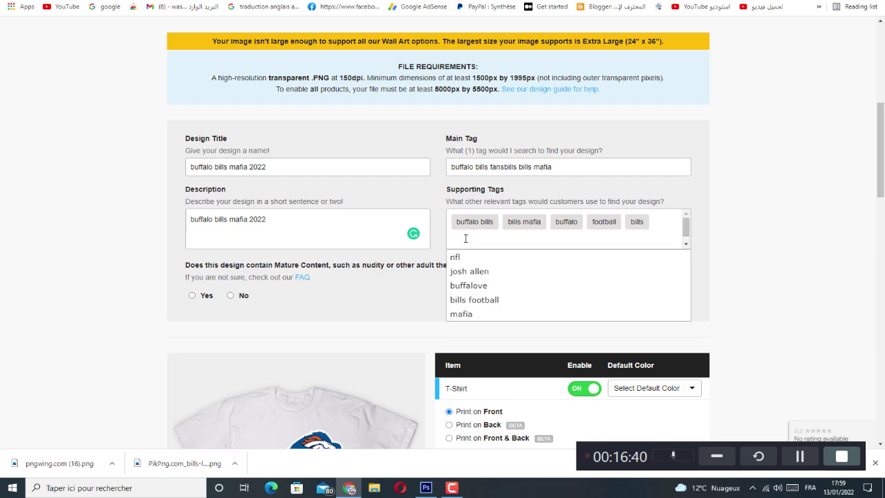
left_click(476, 273)
left_click(499, 242)
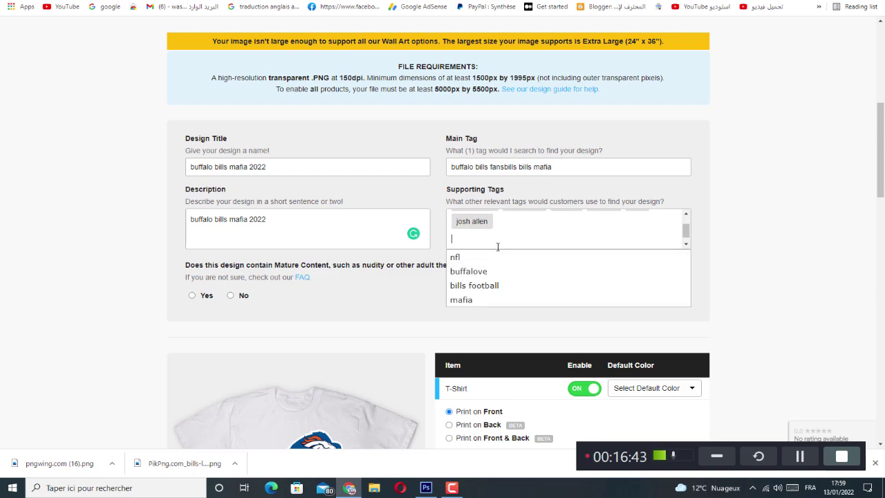
left_click(485, 255)
left_click(479, 239)
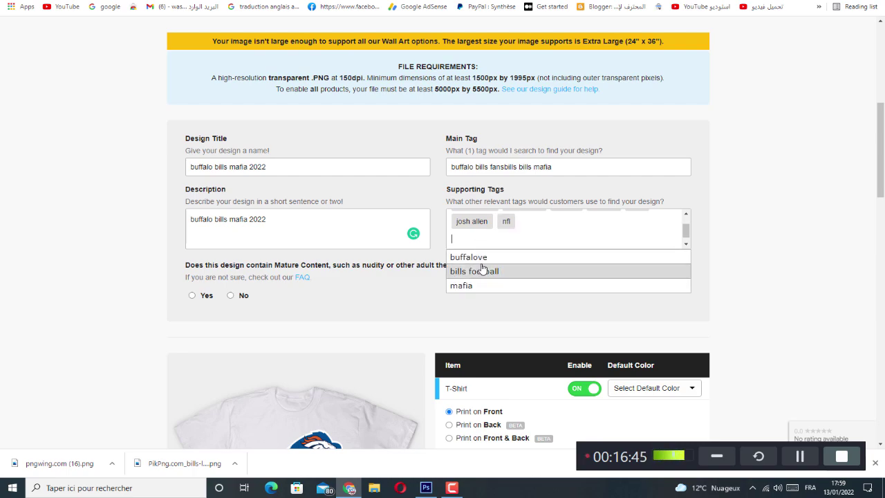
left_click(477, 270)
left_click(470, 243)
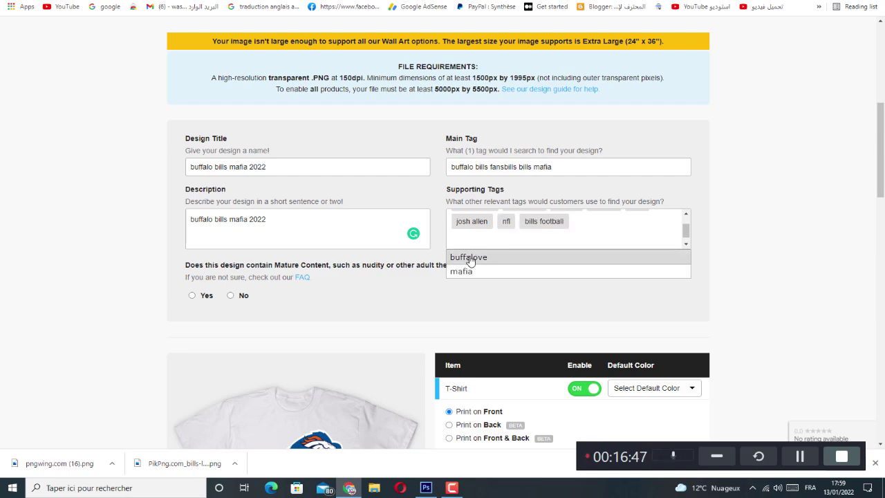
left_click(469, 258)
left_click(467, 258)
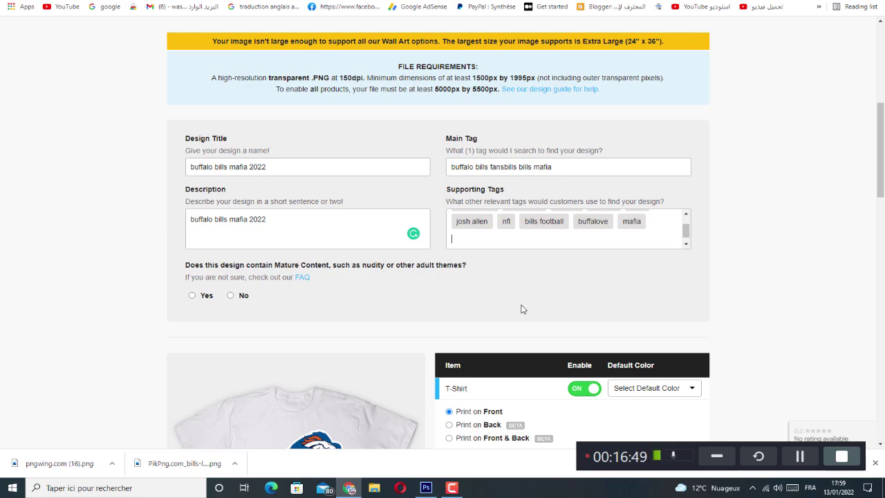
Answer No to the question whether the design contains mature content
scroll(522, 308, "up", 2)
scroll(658, 346, "down", 5)
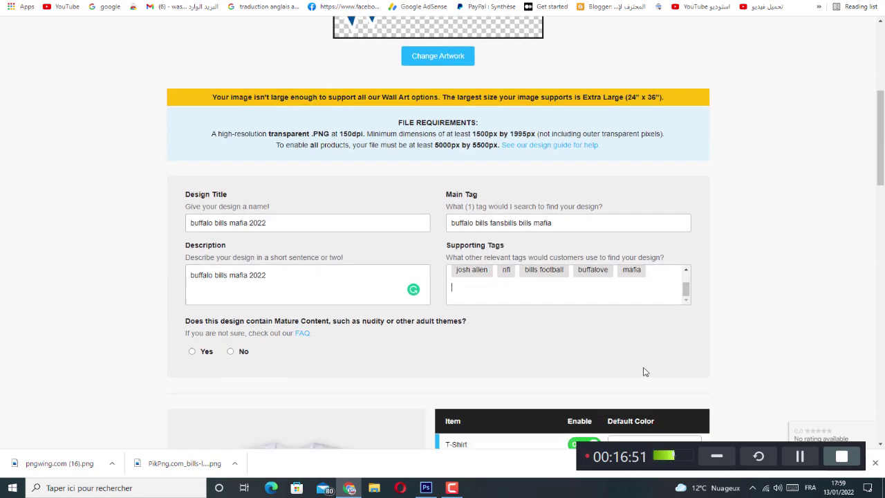
scroll(560, 285, "down", 2)
scroll(388, 256, "up", 1)
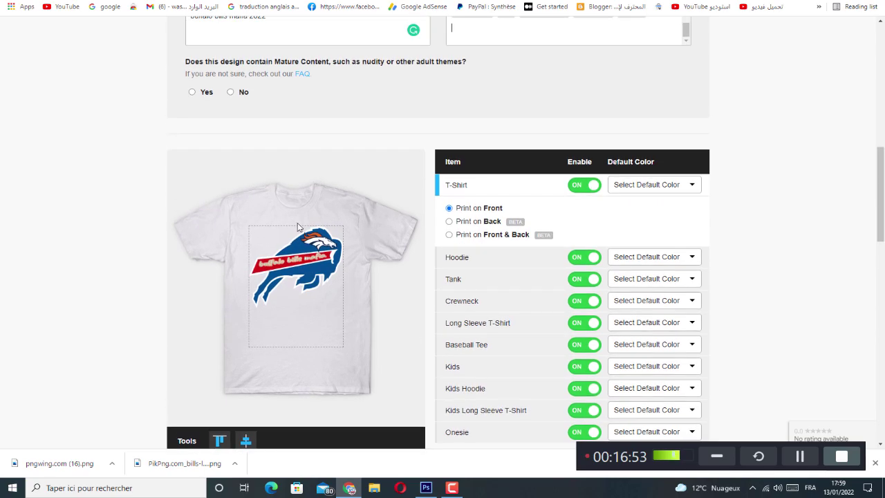
left_click(231, 92)
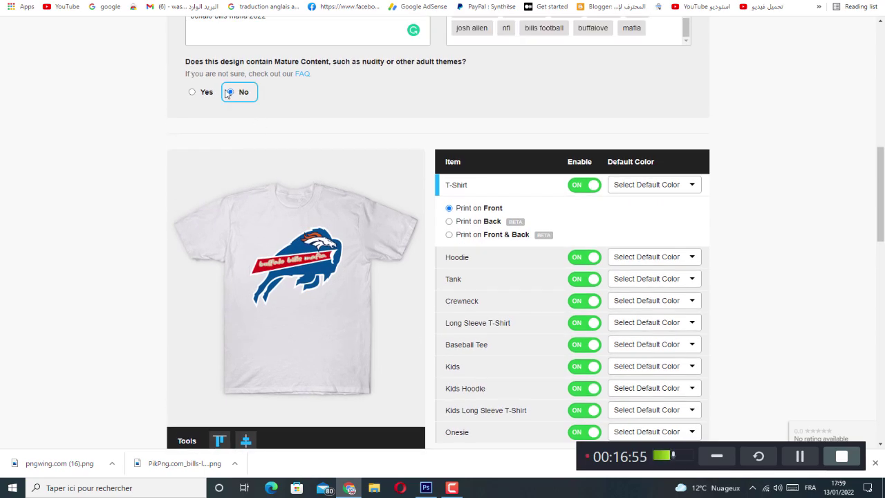
Preview the design on the hoodie and examine its default color choices, scale setting, product colors and the other products to configure
scroll(287, 187, "down", 4)
scroll(300, 212, "up", 3)
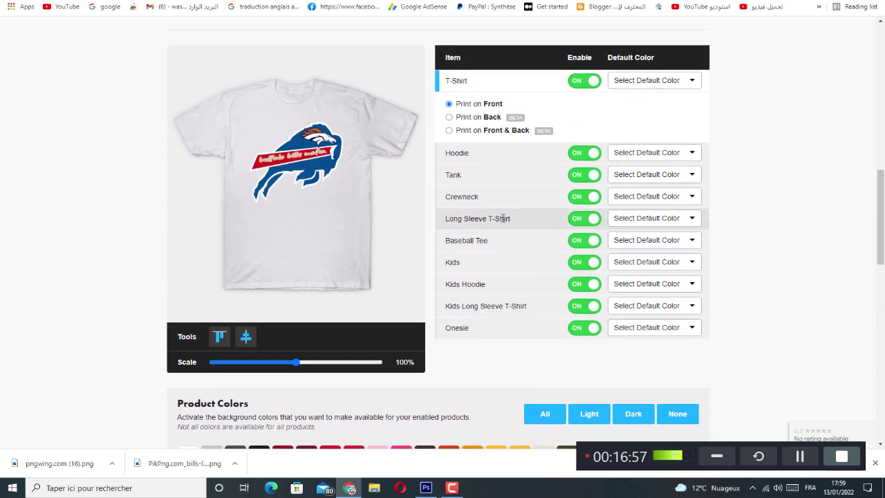
left_click(691, 159)
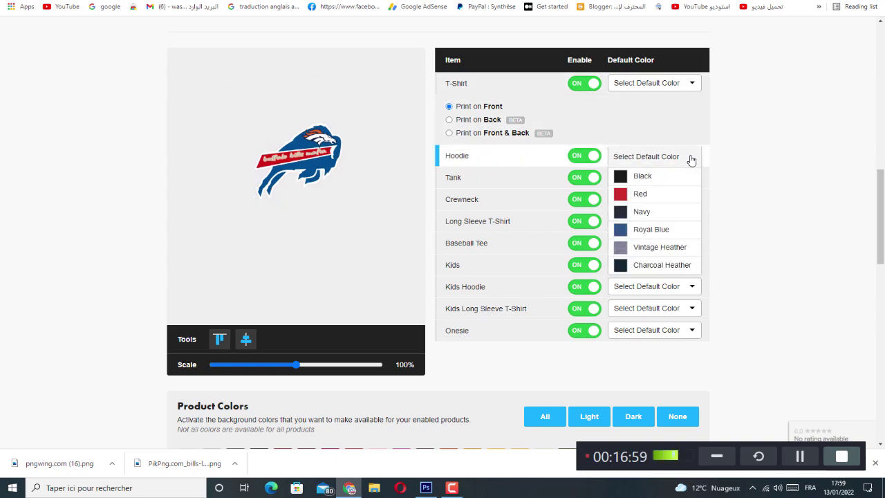
left_click(692, 160)
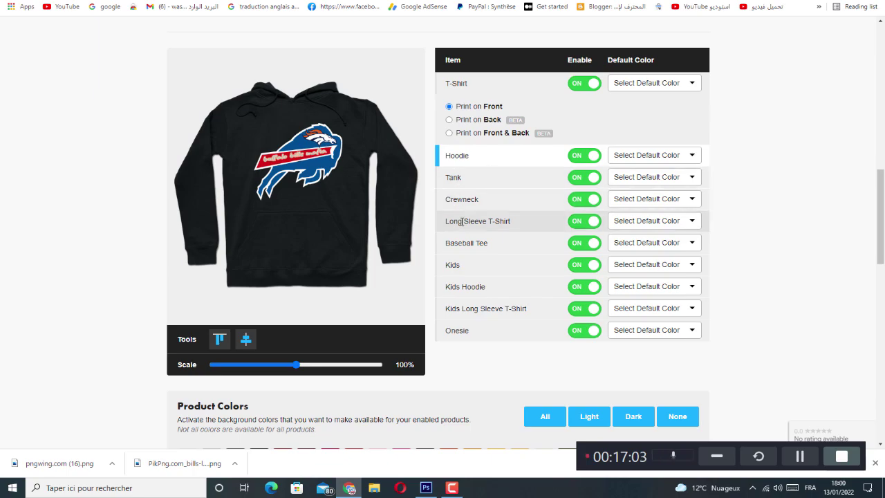
scroll(460, 224, "down", 3)
scroll(311, 174, "up", 2)
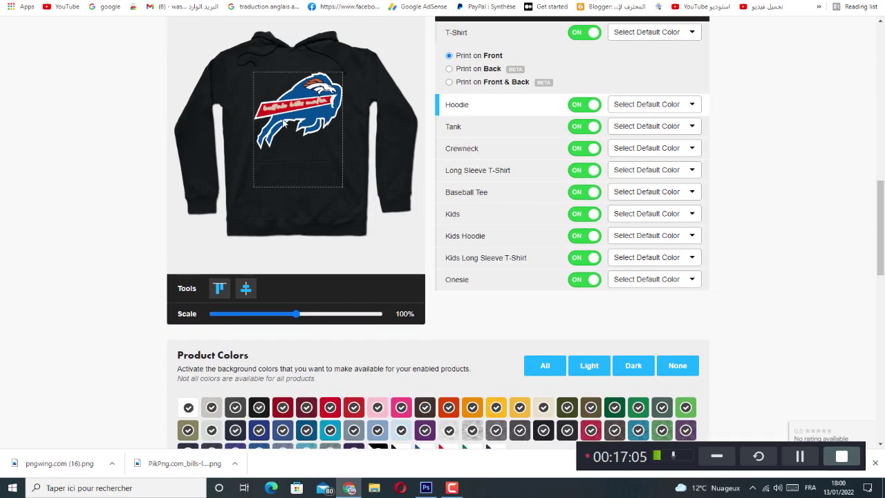
mouse_move(297, 316)
left_mouse_down()
mouse_move(288, 318)
mouse_move(297, 320)
left_mouse_up()
scroll(296, 336, "down", 3)
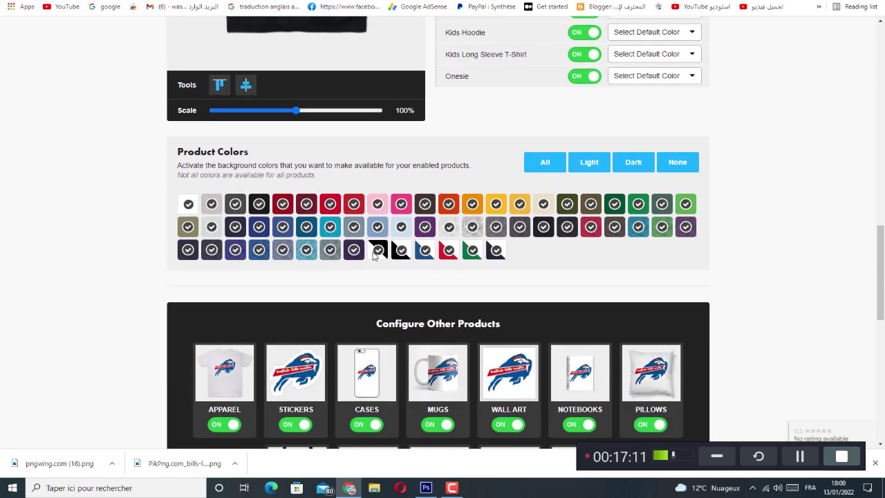
scroll(429, 207, "down", 4)
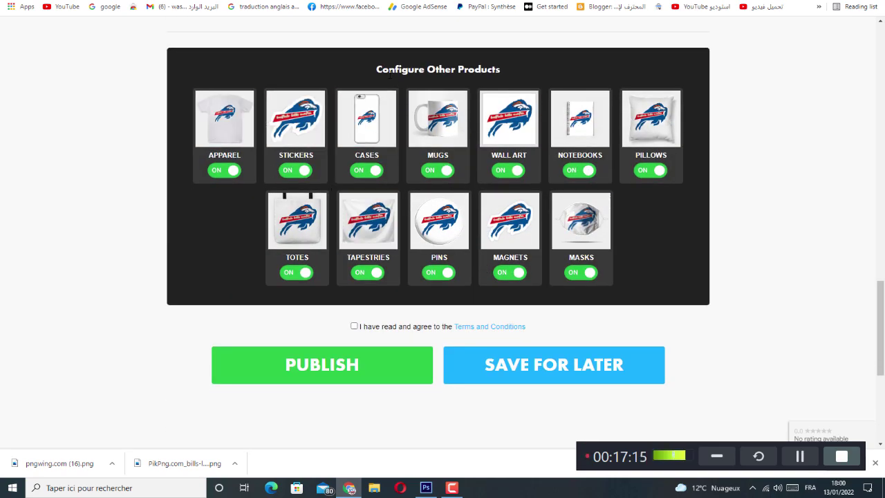
Agree to the Terms and Conditions and try to publish the design with all other products enabled
left_click_drag(375, 69, 501, 69)
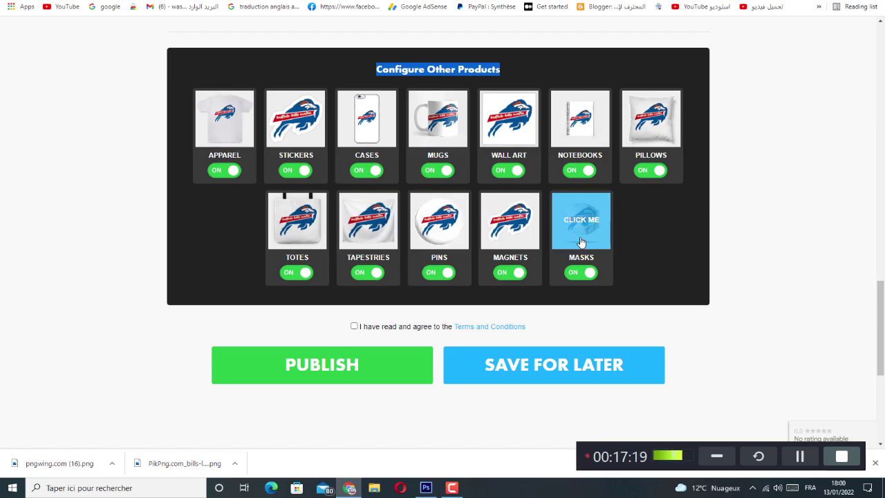
scroll(586, 311, "down", 2)
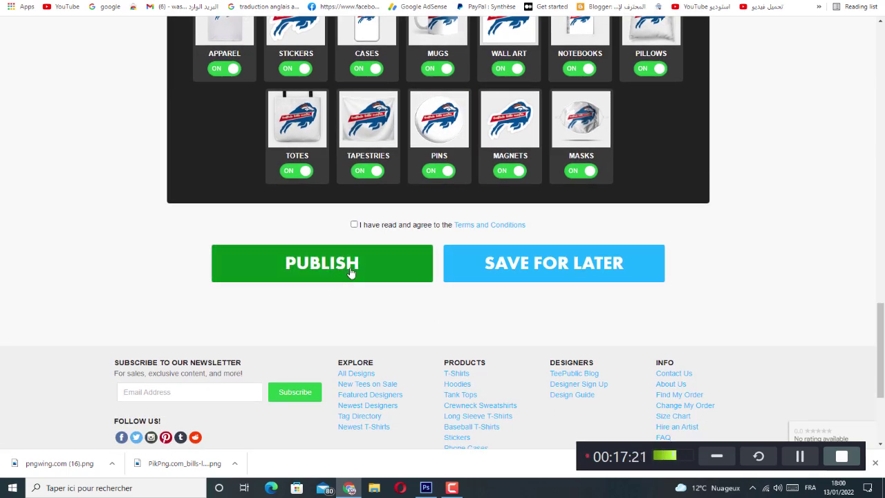
left_click(354, 224)
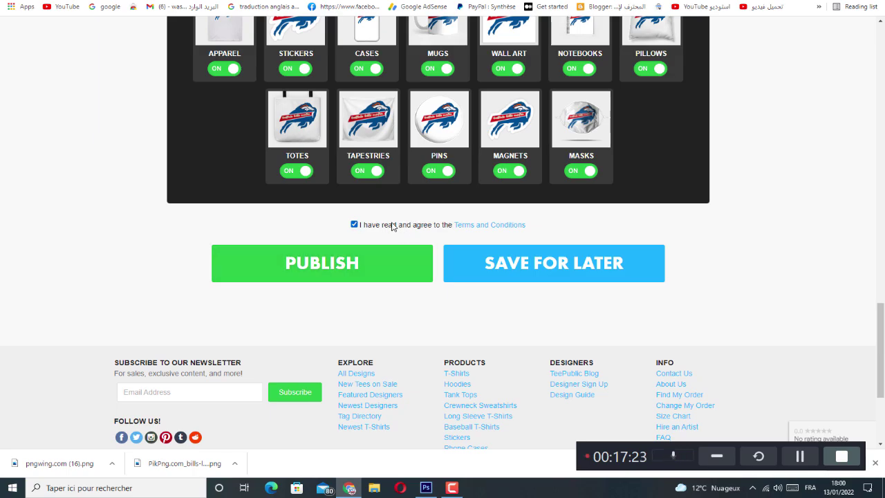
left_click(364, 271)
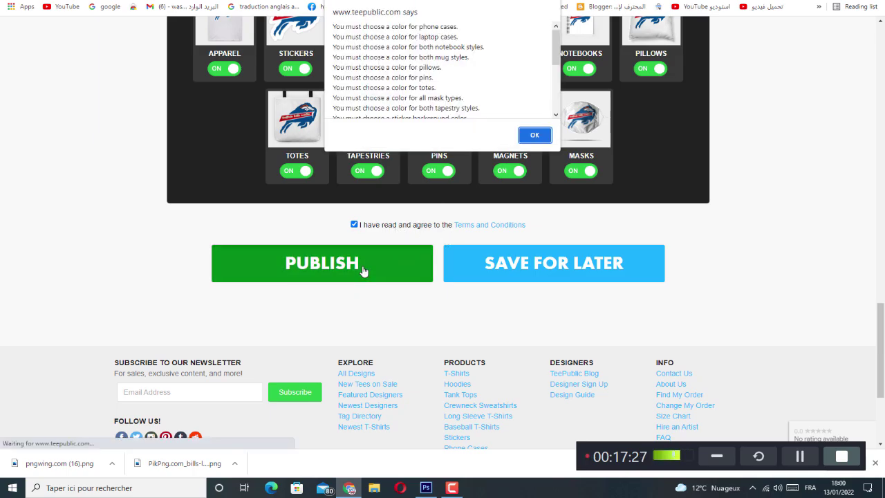
left_click(534, 135)
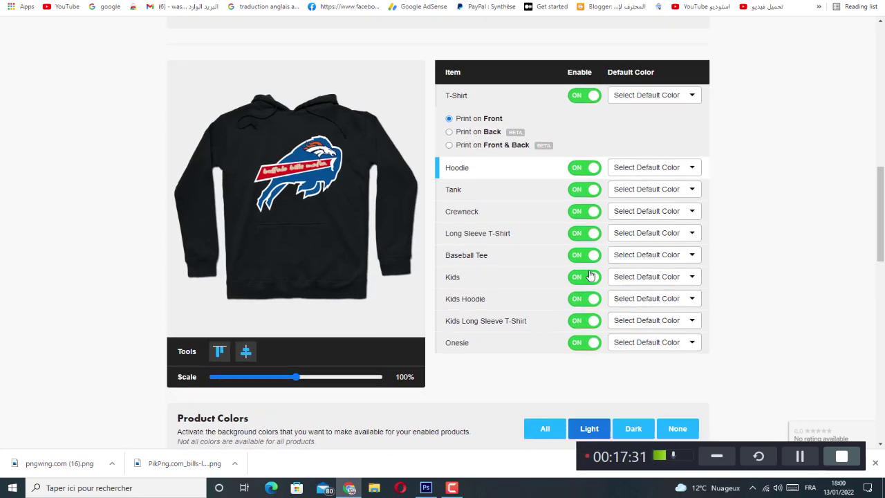
Set the default color of the T-Shirt to White and of the Hoodie to Red
scroll(681, 194, "down", 1)
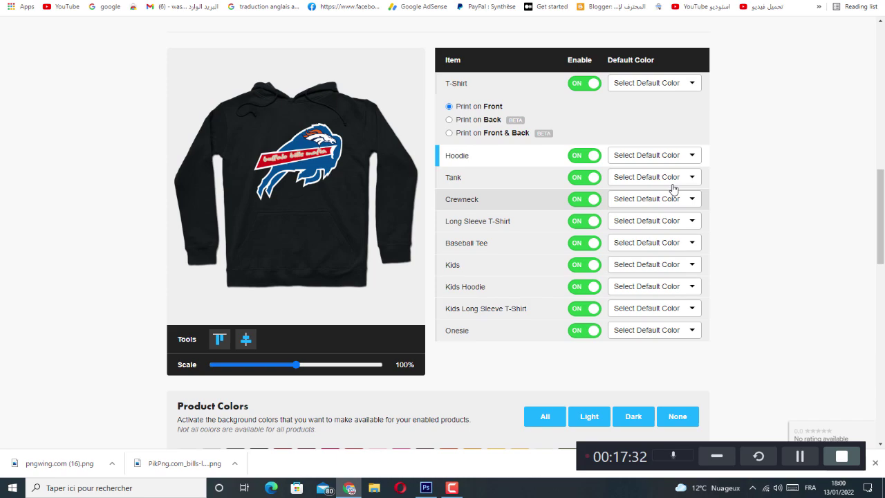
left_click(678, 86)
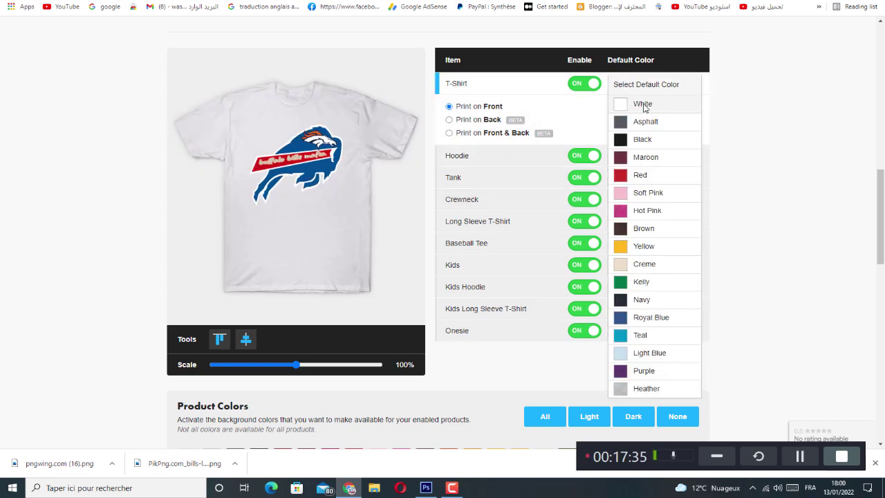
left_click(655, 103)
left_click(678, 159)
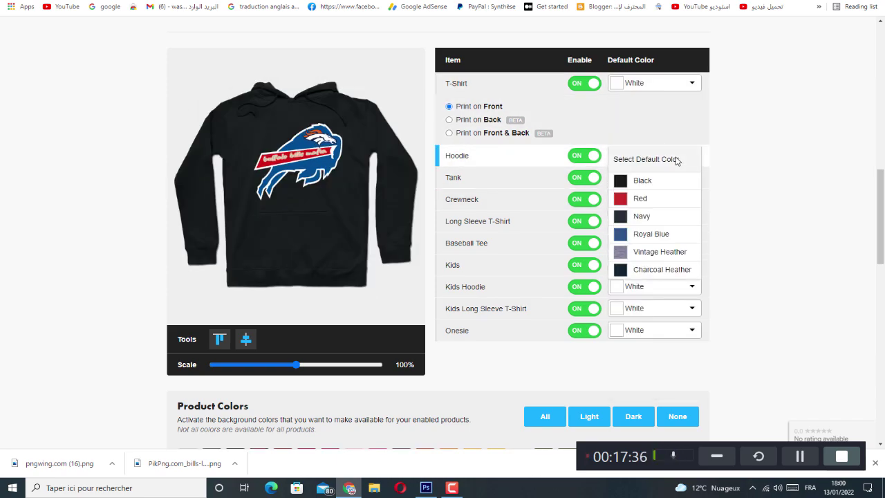
left_click(640, 199)
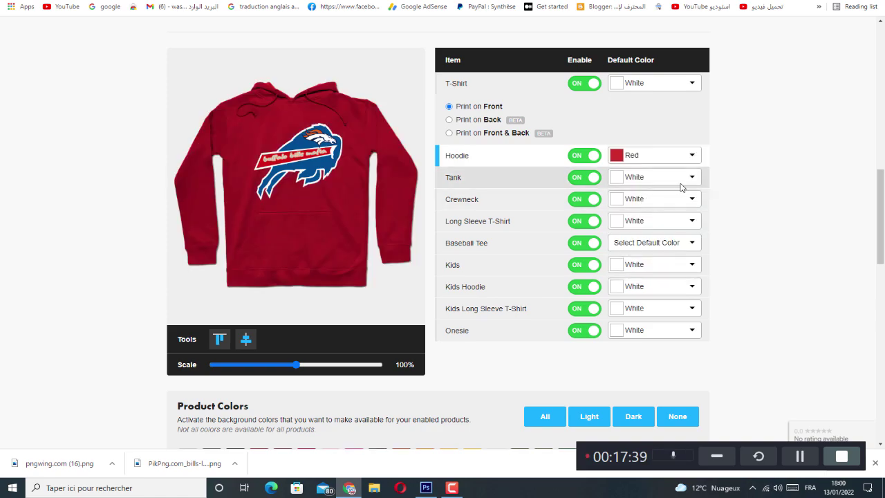
Set the default color of the Crewneck to Black and of the Baseball Tee to White/Black
left_click(682, 199)
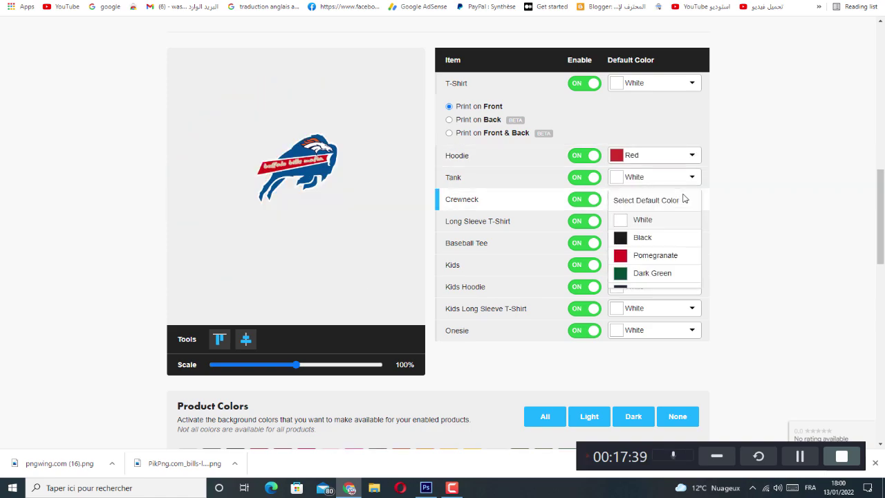
left_click(655, 239)
left_click(668, 242)
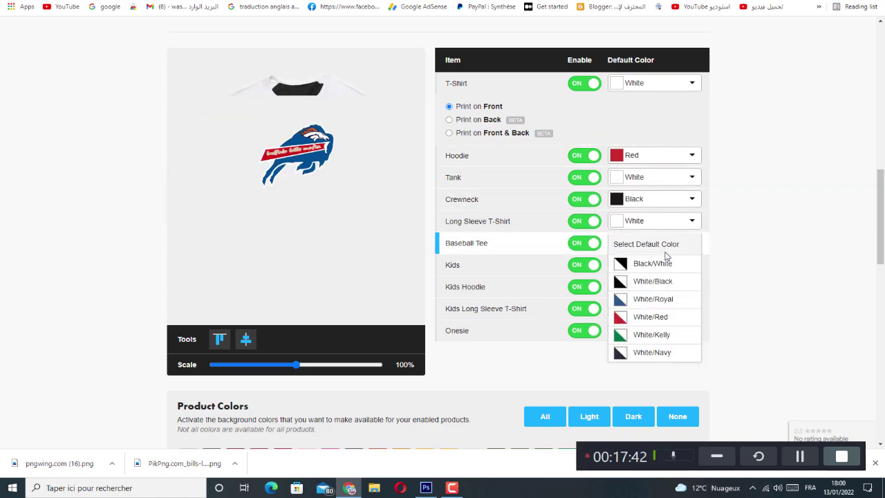
left_click(649, 282)
Reduce the Kids Hoodie's design scale to 97% and set its default color to Teal
left_click(670, 291)
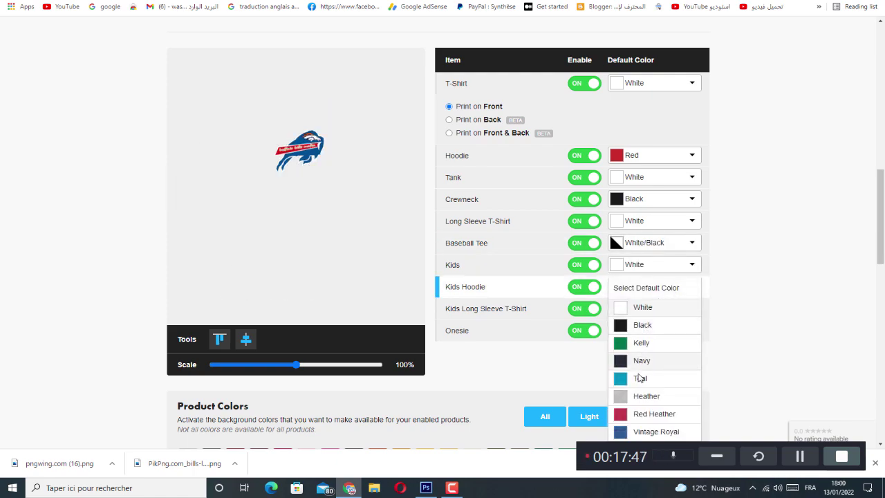
left_click(642, 307)
scroll(613, 170, "down", 3)
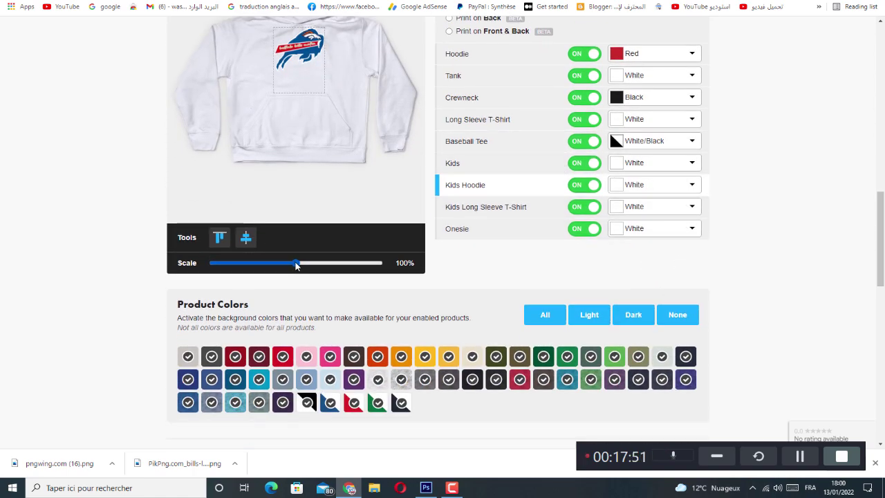
mouse_move(296, 263)
left_mouse_down()
mouse_move(327, 263)
mouse_move(292, 268)
left_mouse_up()
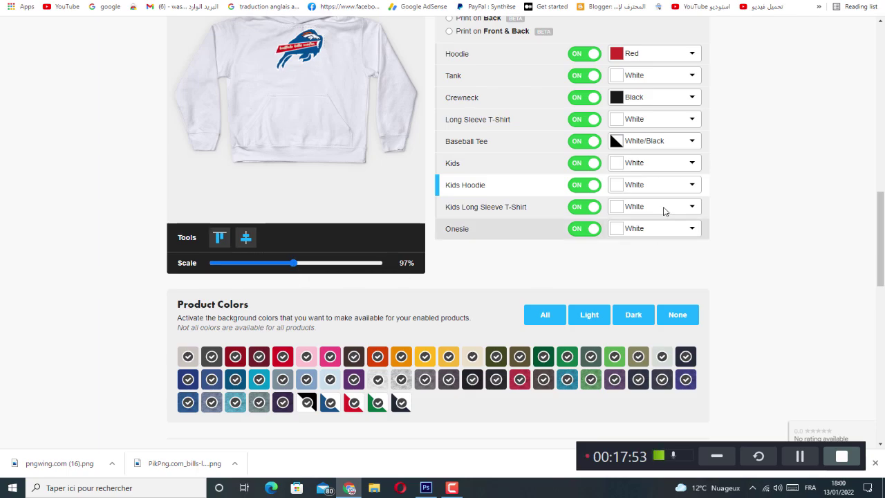
left_click(670, 186)
left_click(642, 280)
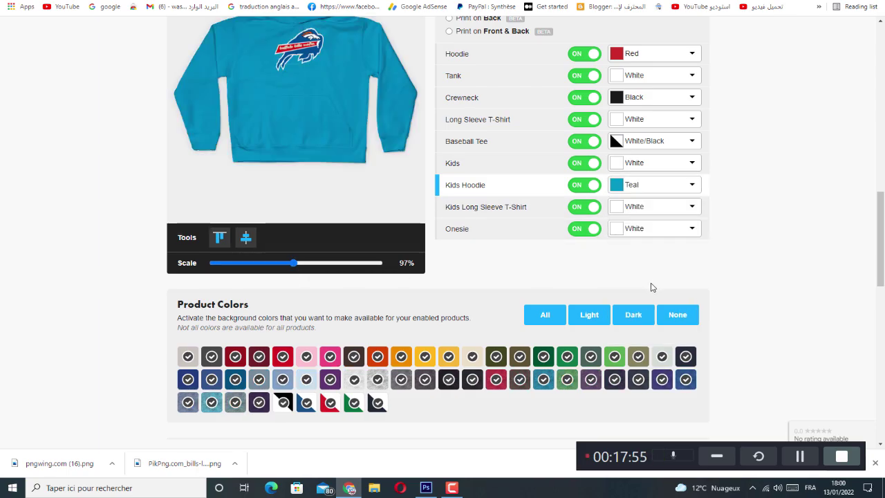
Set the default color of the Onesie to Soft Pink and of the Kids Long Sleeve T-Shirt to White
left_click(676, 228)
left_click(647, 304)
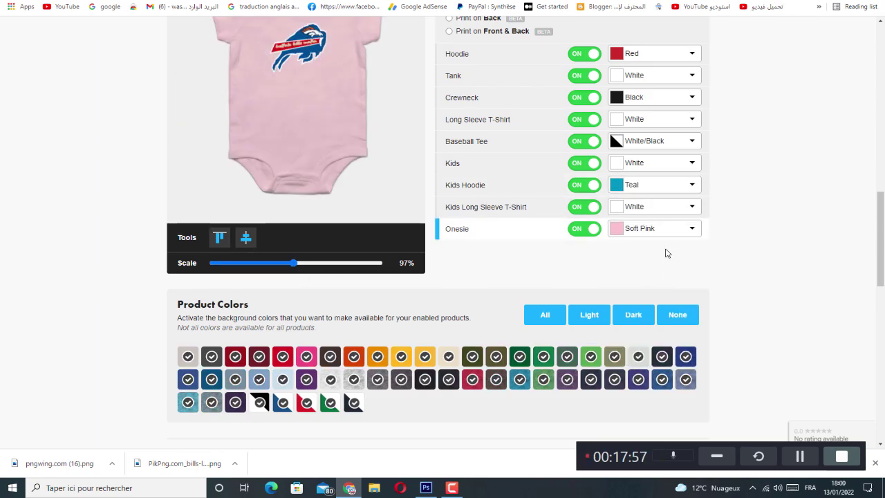
left_click(669, 207)
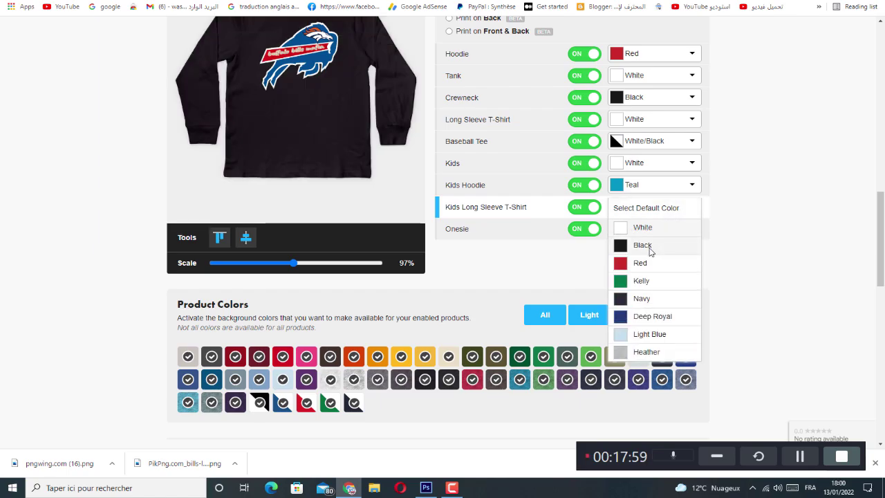
left_click(642, 228)
Publish the design with the configured products and check the title and tags on its product page
scroll(632, 274, "up", 2)
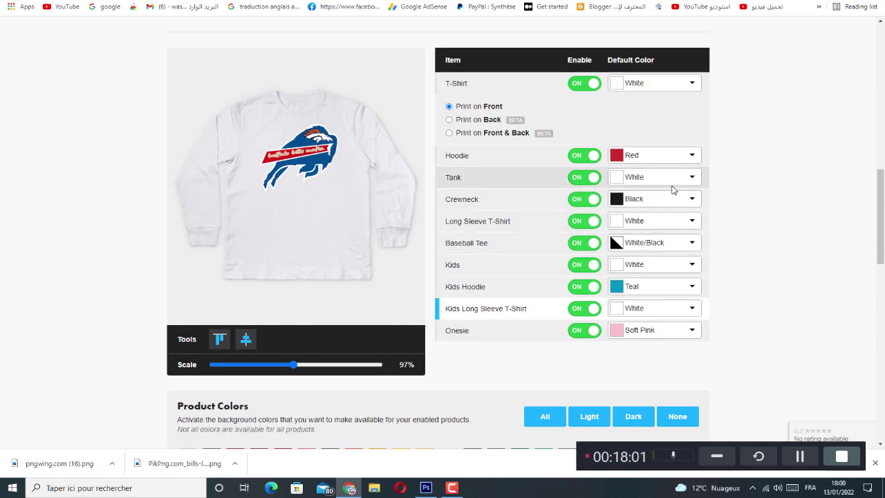
scroll(669, 190, "up", 3)
scroll(513, 270, "down", 5)
scroll(510, 276, "down", 10)
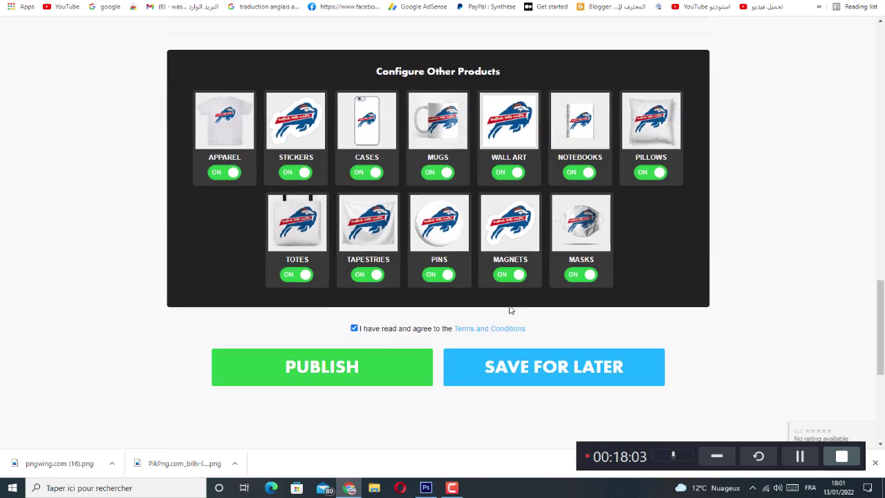
left_click(365, 84)
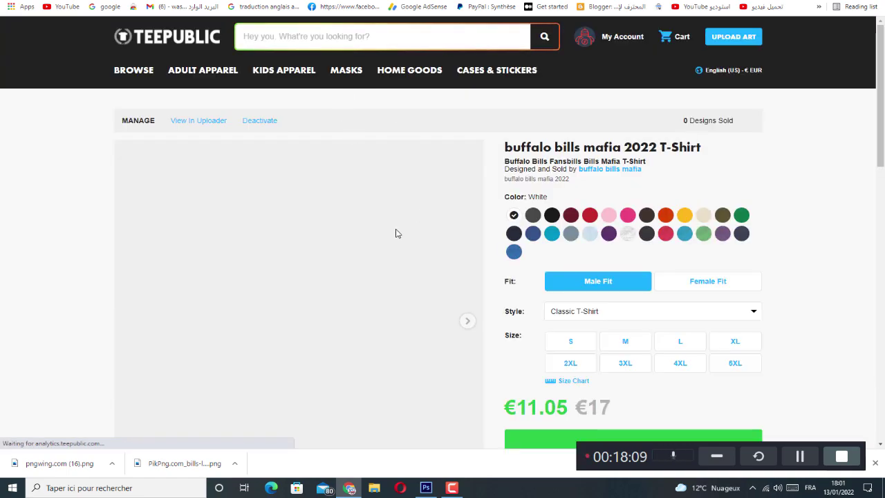
left_click_drag(506, 147, 575, 179)
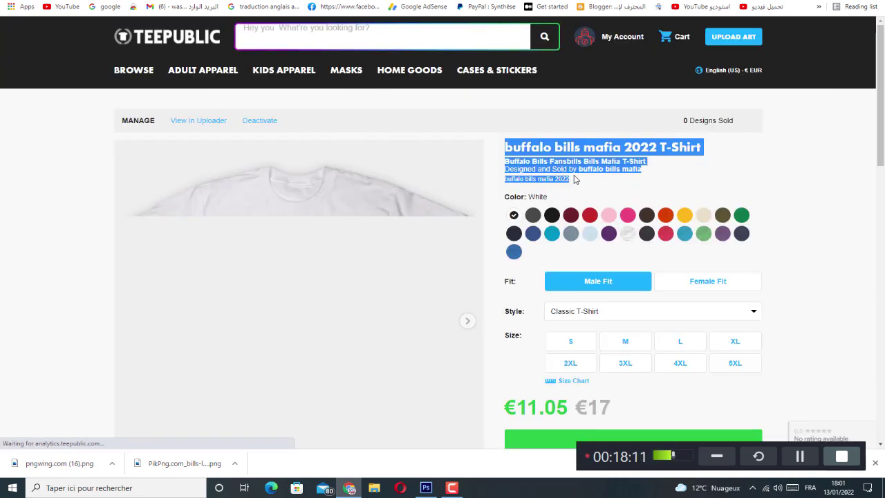
Switch to the My Account page and examine the estimated earnings and the account options
key("ctrl+Tab")
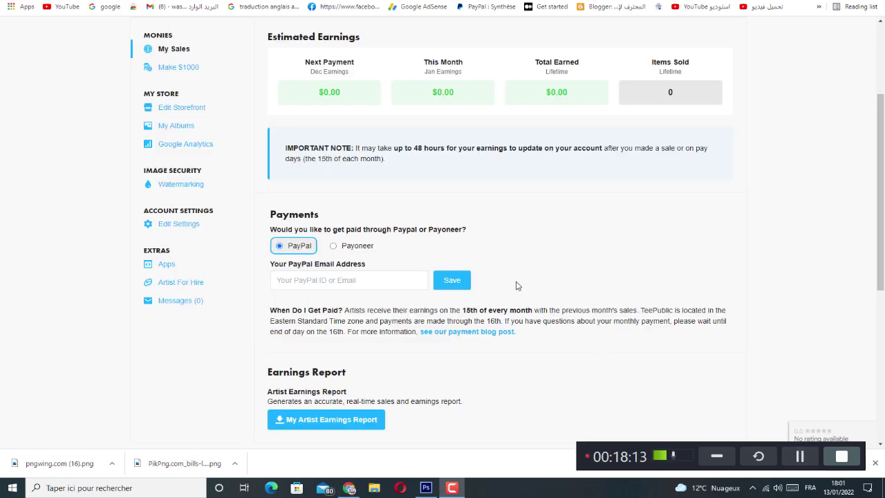
scroll(517, 286, "up", 2)
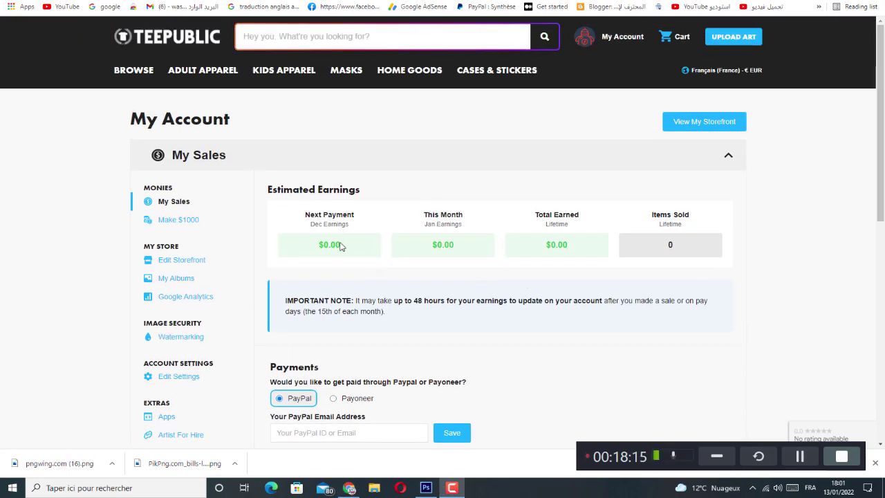
left_click_drag(331, 245, 565, 246)
scroll(353, 263, "down", 2)
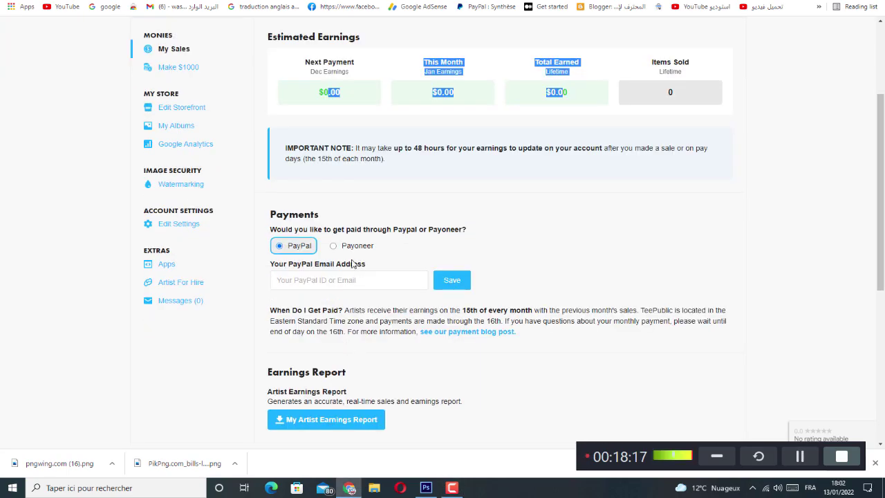
scroll(484, 263, "up", 2)
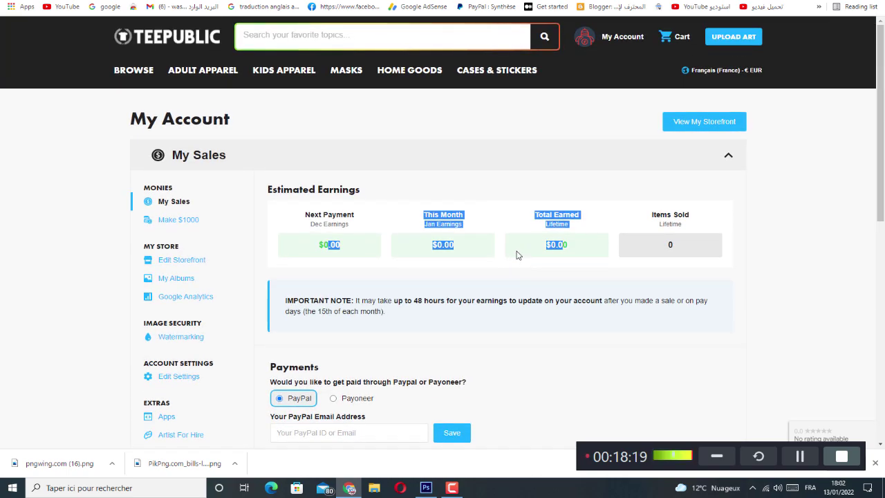
mouse_move(612, 37)
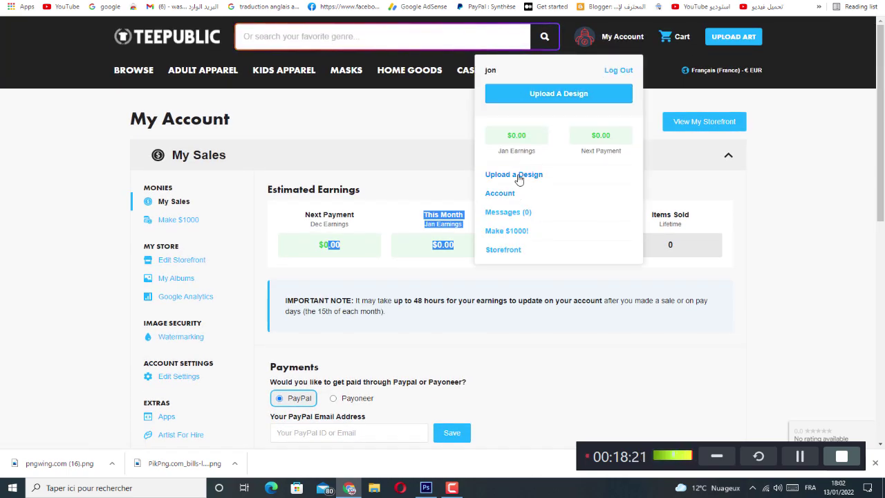
scroll(307, 278, "down", 1)
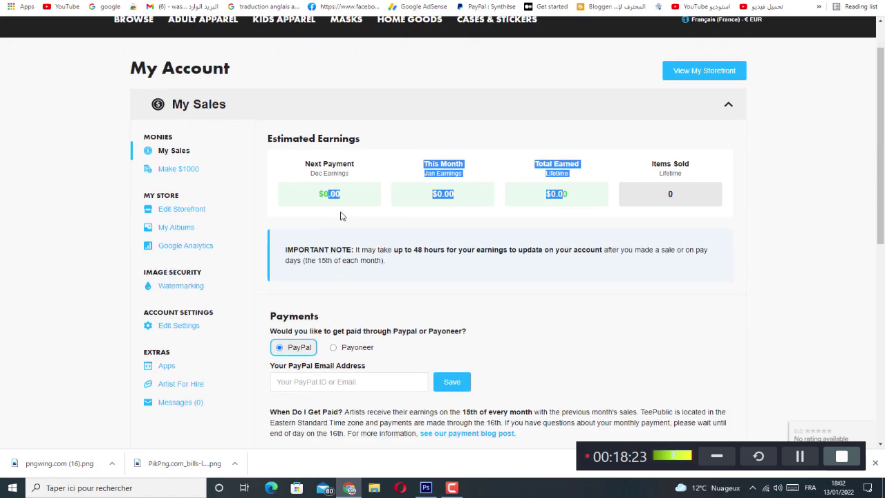
Examine the PayPal and Payoneer payment settings and the explanation of when artists get paid
left_click(340, 217)
scroll(339, 217, "down", 2)
left_click(302, 227)
left_click(545, 184)
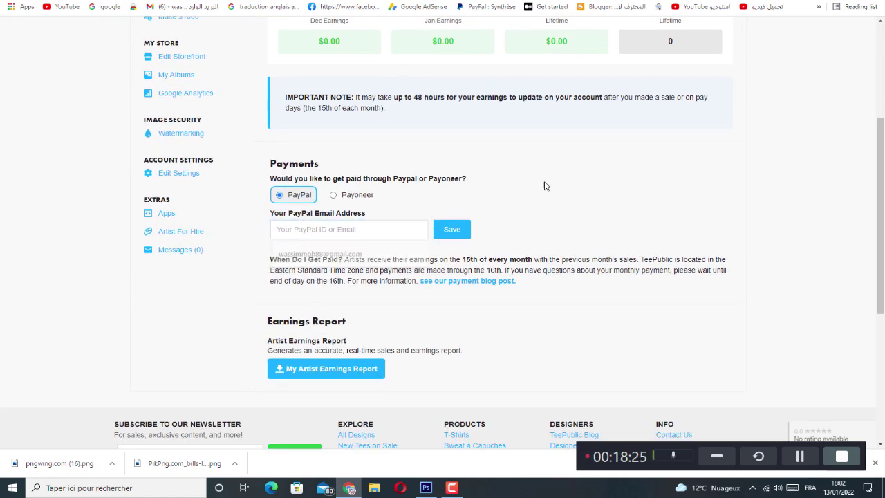
scroll(420, 213, "up", 2)
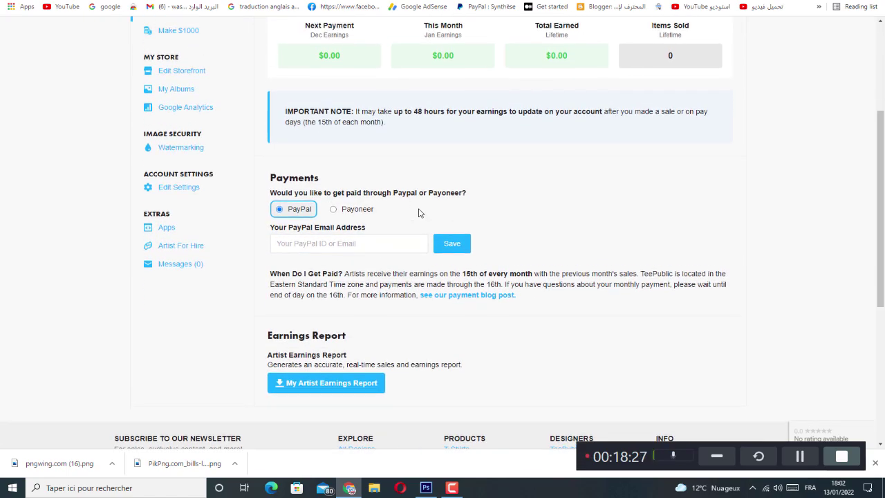
scroll(491, 236, "down", 1)
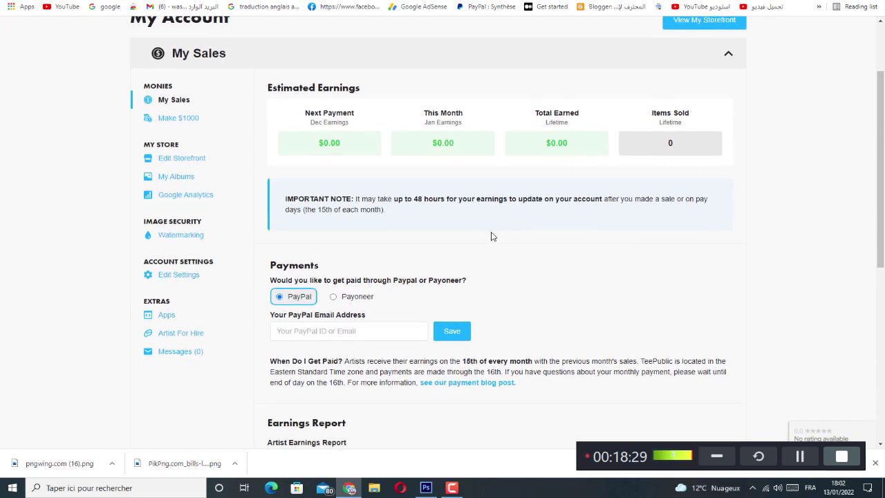
scroll(304, 291, "down", 1)
left_click_drag(261, 308, 440, 312)
Return to the published T-shirt's product page and examine its original price, sale discount and reduced price
key("ctrl+Tab")
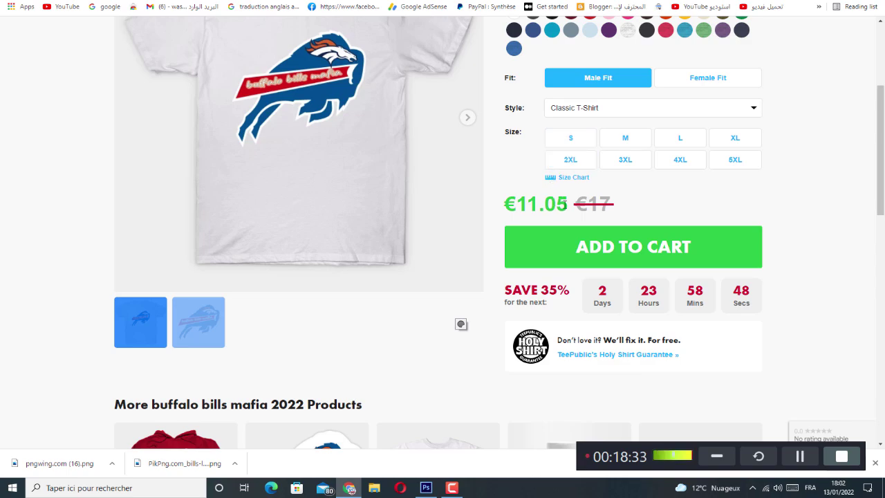
double_click(609, 207)
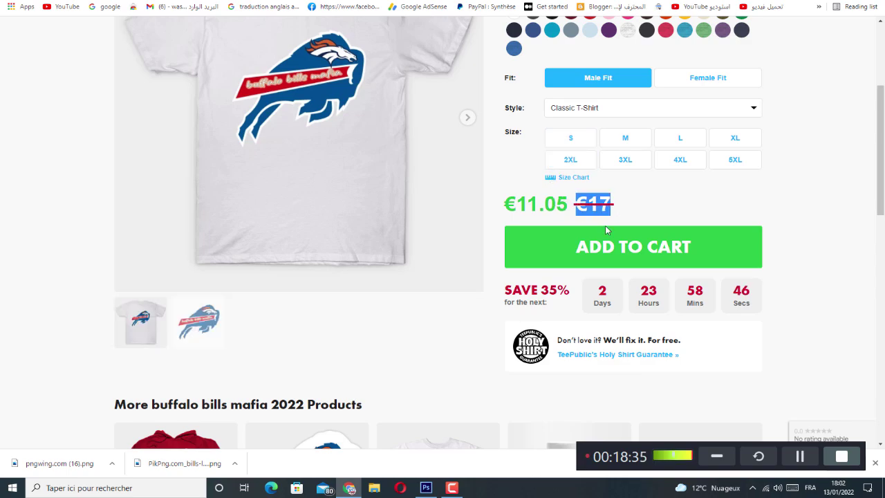
left_click_drag(569, 290, 515, 292)
left_click_drag(517, 204, 562, 206)
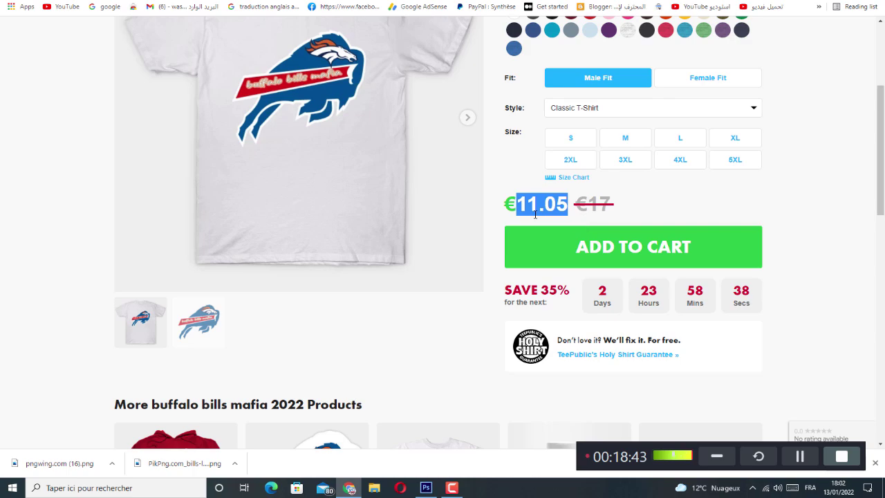
scroll(319, 159, "up", 1)
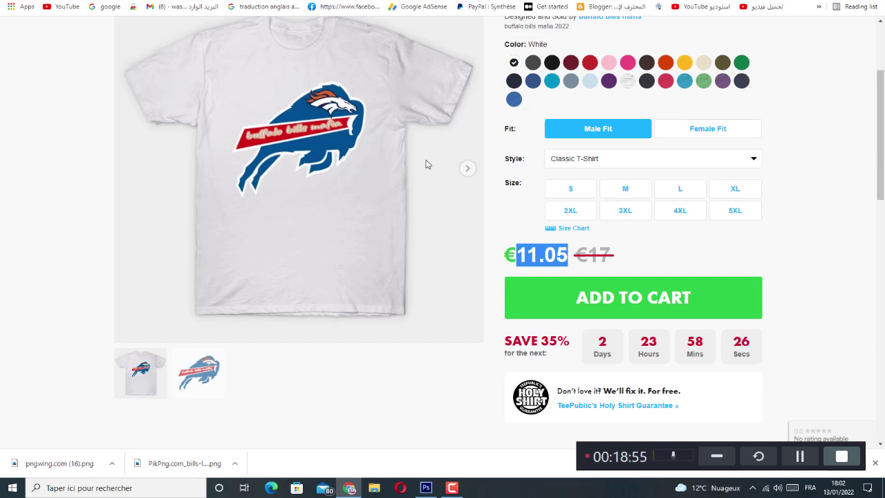
scroll(337, 143, "up", 1)
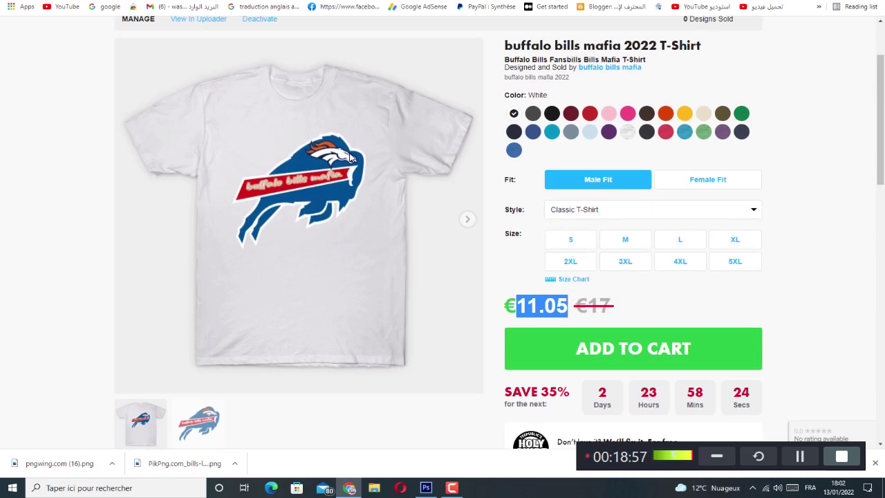
scroll(349, 158, "up", 2)
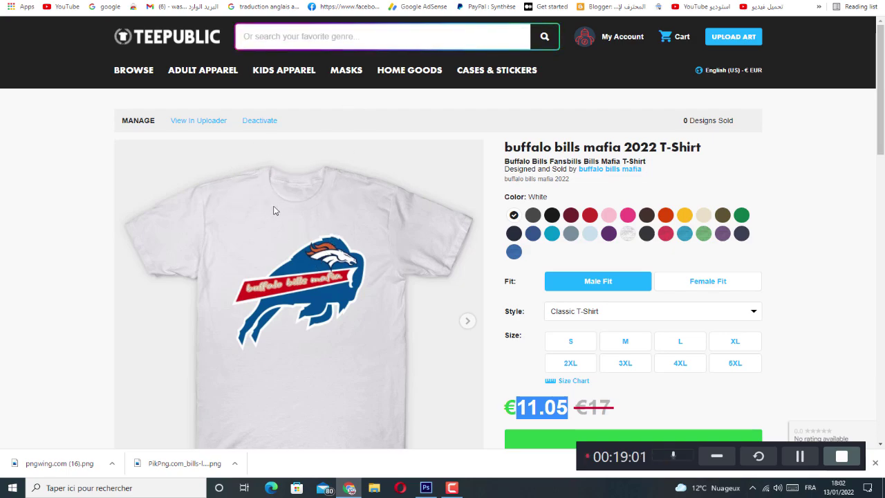
scroll(272, 209, "down", 2)
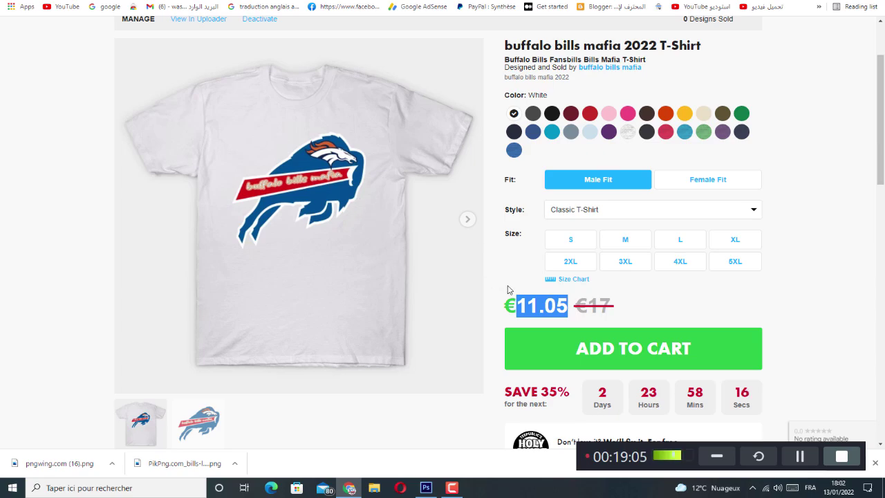
scroll(531, 289, "down", 2)
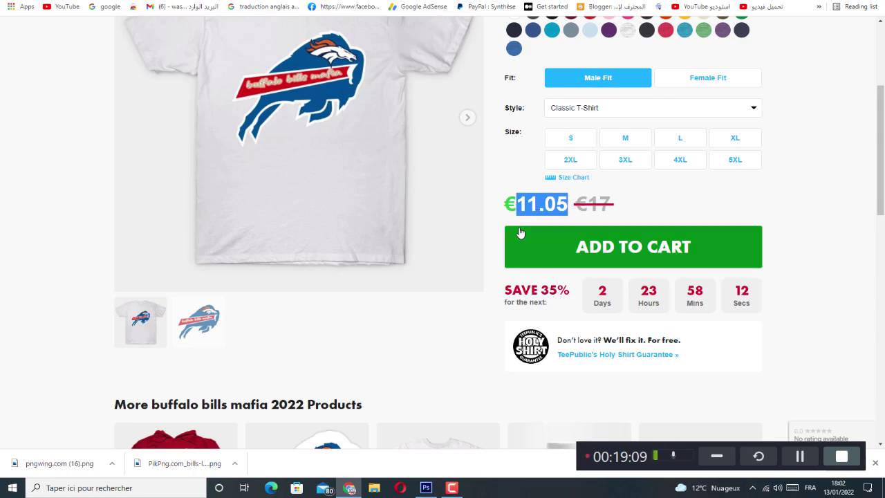
scroll(416, 197, "up", 2)
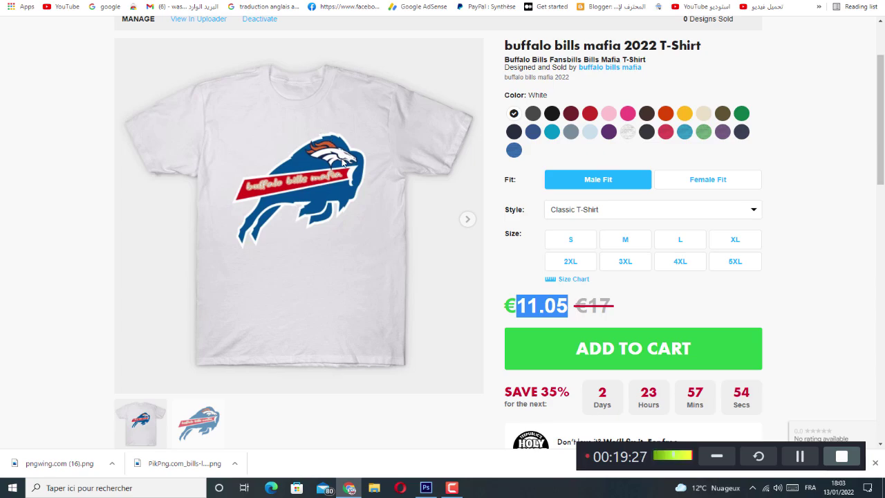
Open the mug from the design's other products and examine its discounted price
scroll(270, 159, "down", 6)
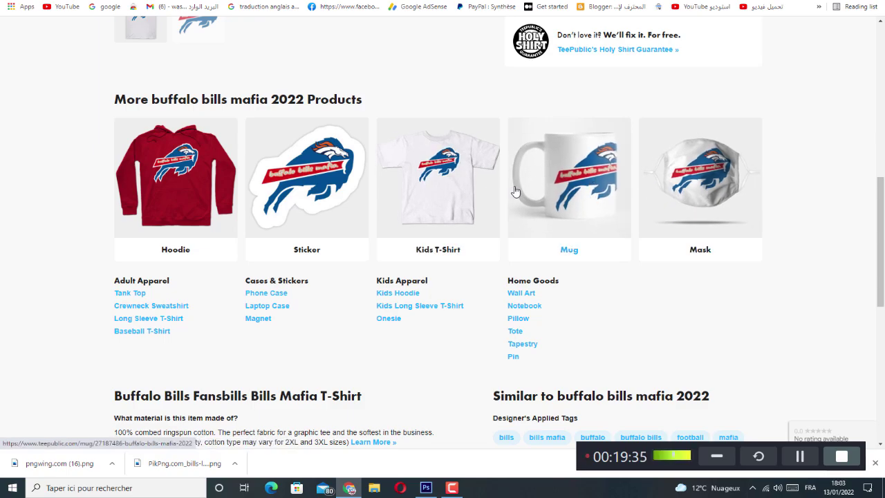
left_click(553, 195)
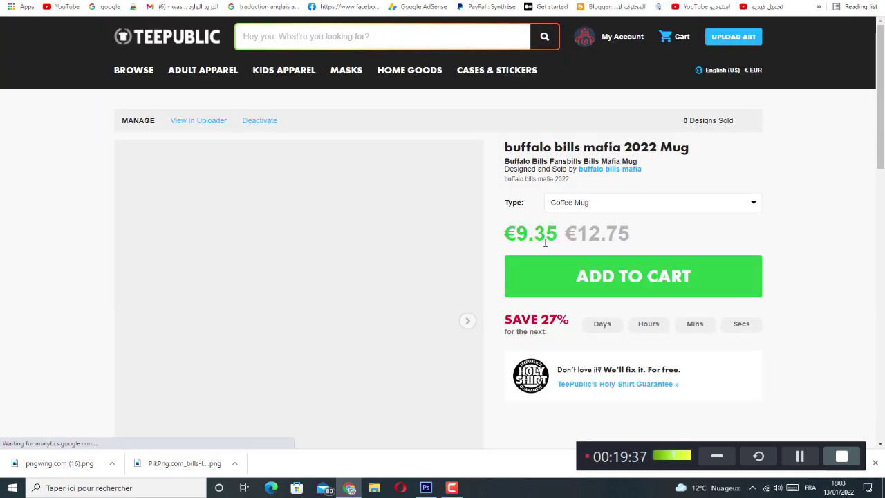
left_click_drag(515, 234, 564, 239)
Open the mask version of the design and examine its sale price, discount and related products
scroll(477, 250, "down", 5)
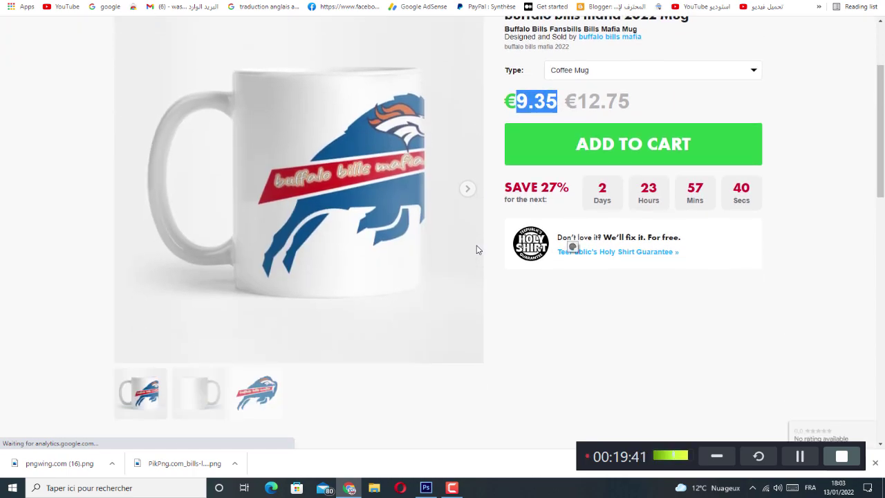
scroll(476, 250, "down", 2)
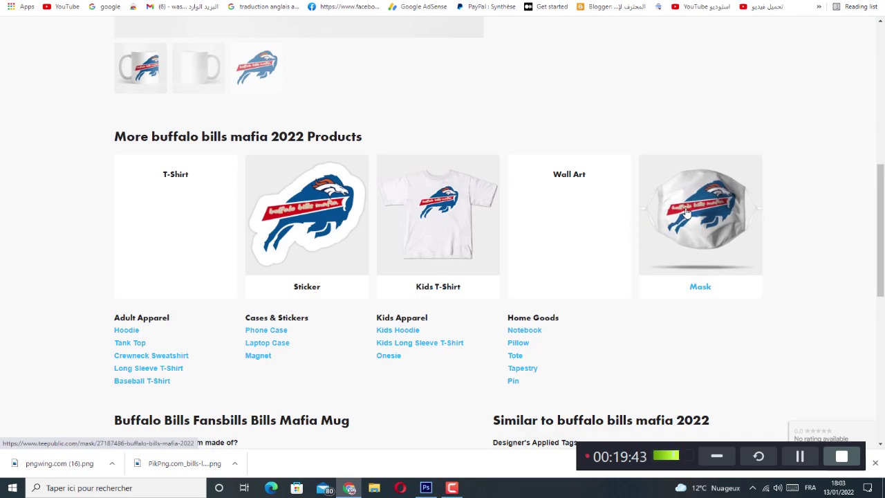
left_click(663, 209)
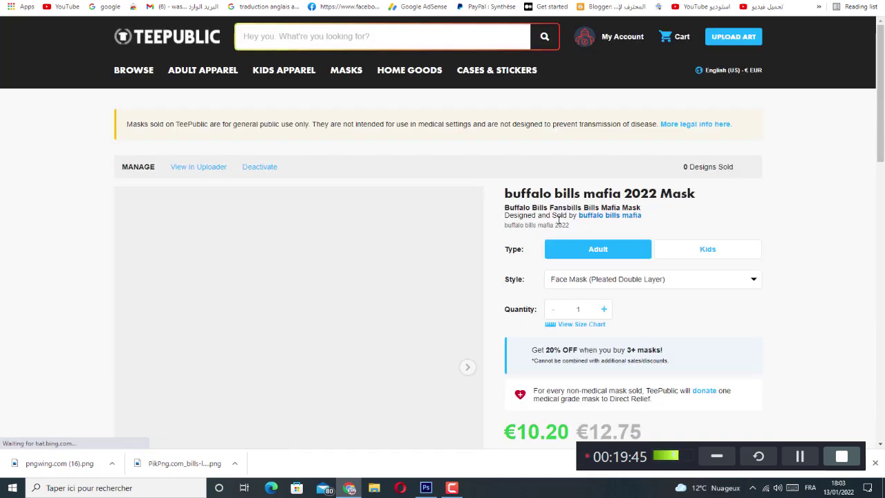
scroll(463, 229, "down", 2)
scroll(455, 229, "down", 1)
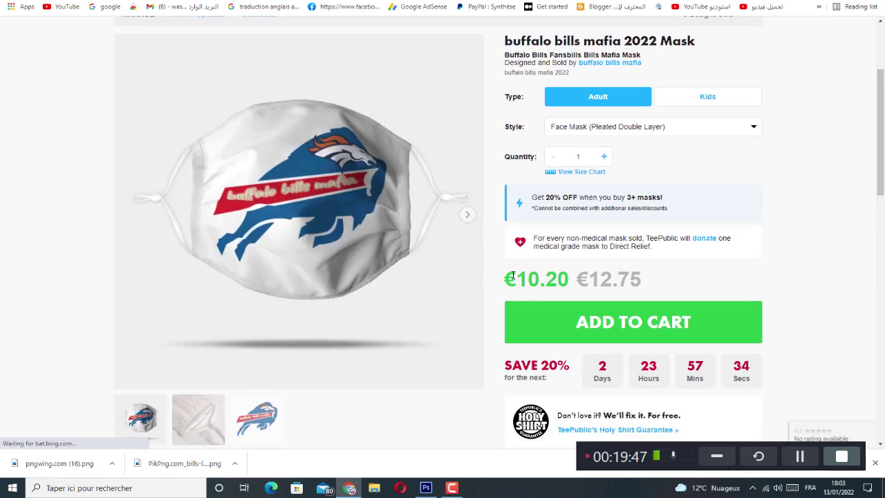
left_click_drag(498, 276, 558, 283)
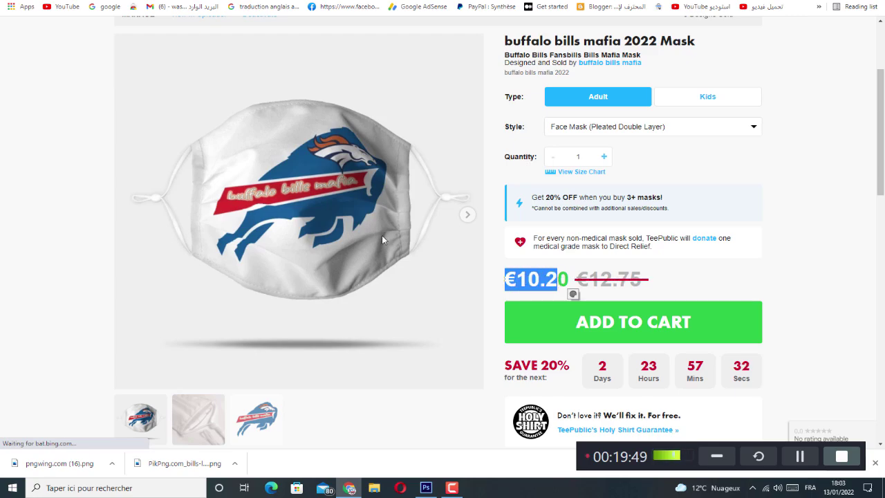
scroll(382, 235, "down", 5)
scroll(401, 234, "up", 4)
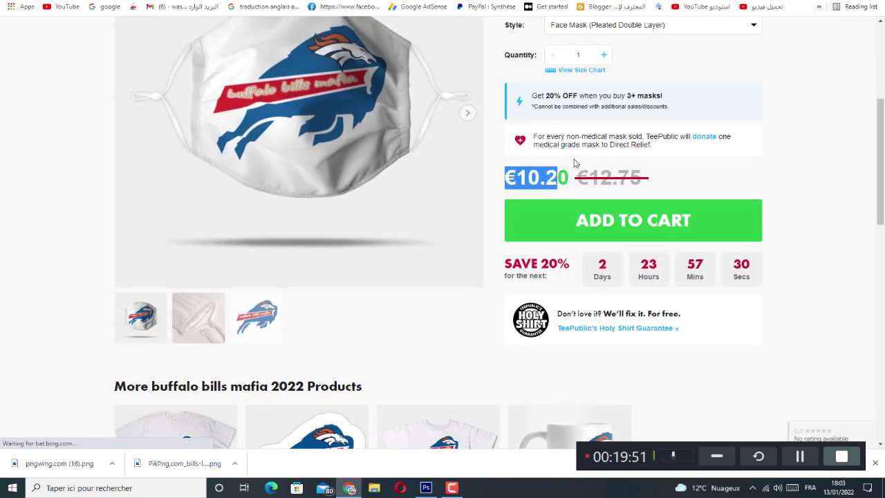
scroll(275, 190, "down", 2)
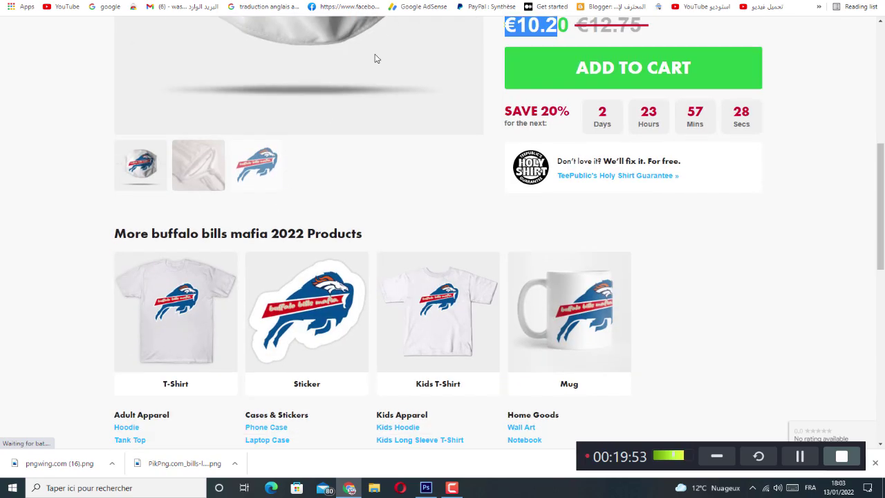
Switch to the My Account page and examine the Next Payment entry under Estimated Earnings
key("ctrl+Tab")
scroll(365, 177, "up", 2)
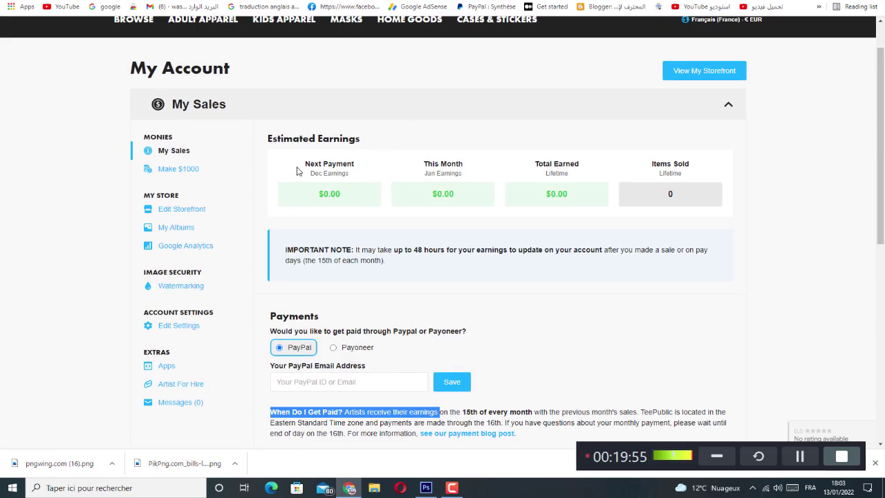
left_click_drag(298, 171, 423, 174)
middle_click(449, 181)
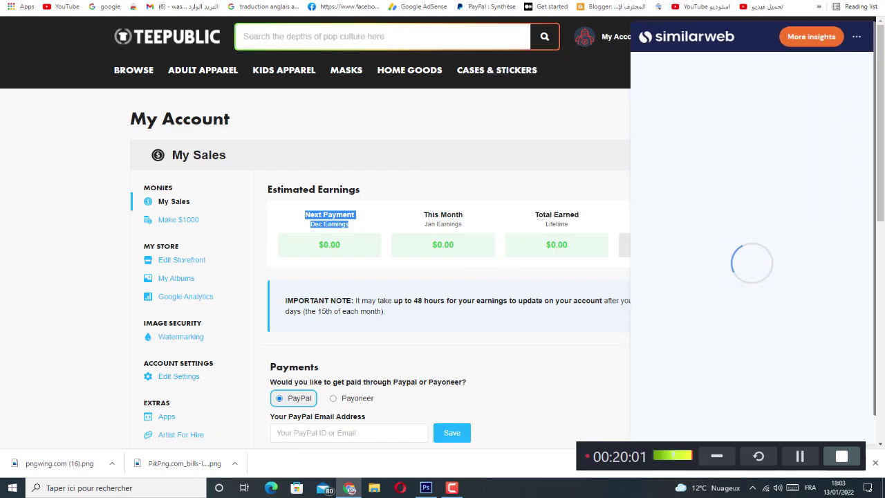
Return to the mask's product page and read its general-public-use notice, then review the design's other products
left_click(508, 124)
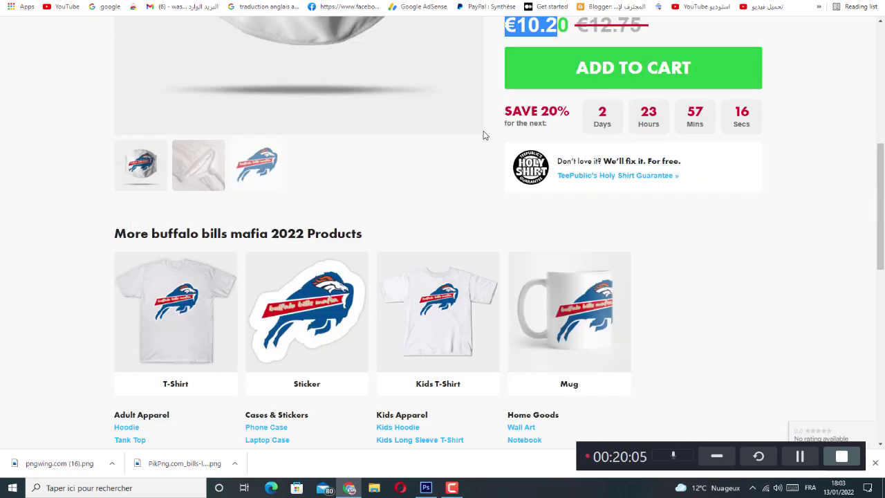
scroll(484, 135, "up", 5)
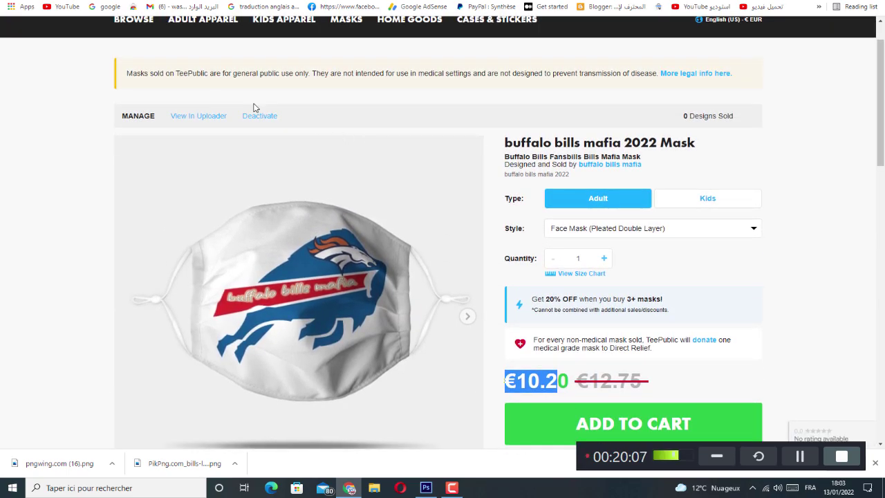
left_click_drag(125, 76, 228, 110)
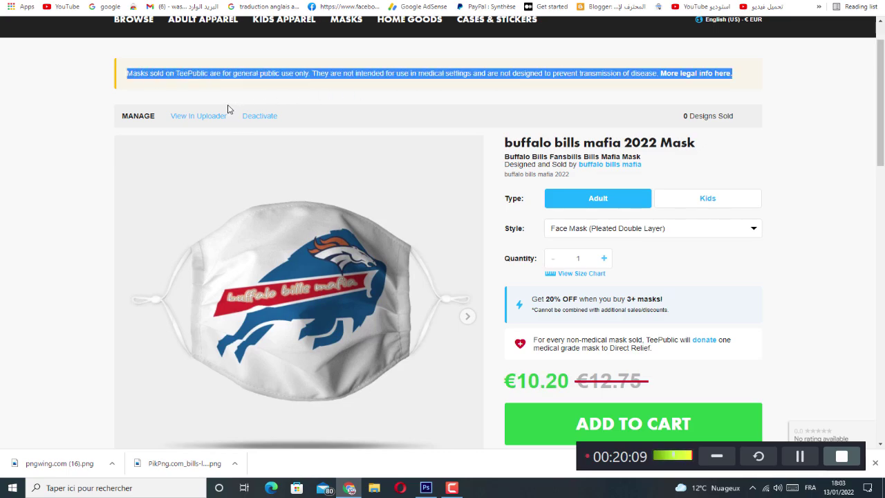
scroll(288, 99, "down", 3)
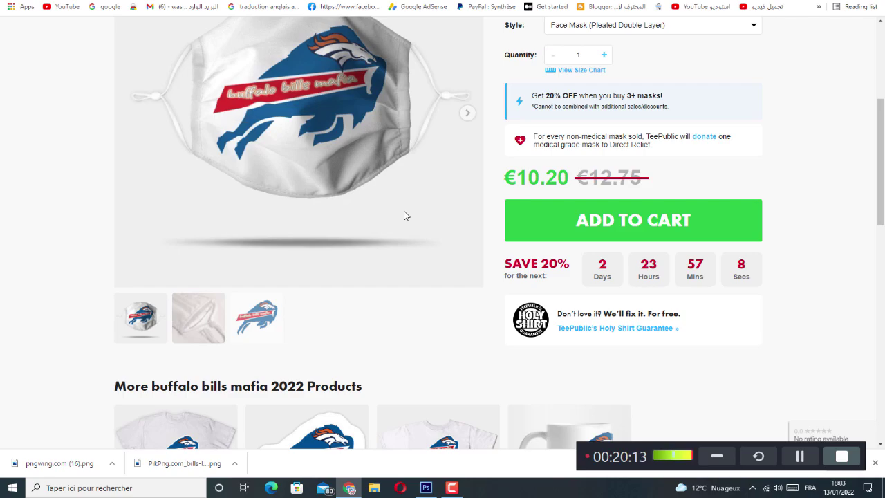
scroll(405, 215, "down", 1)
scroll(404, 216, "down", 2)
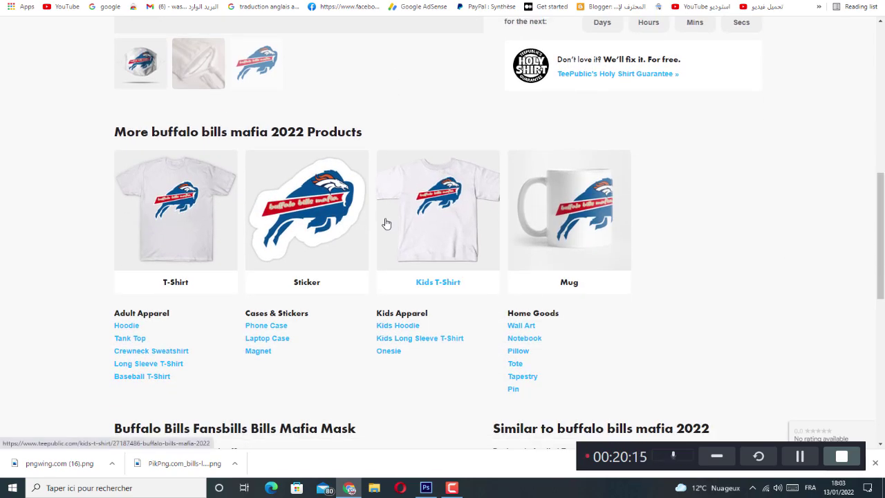
scroll(385, 223, "up", 3)
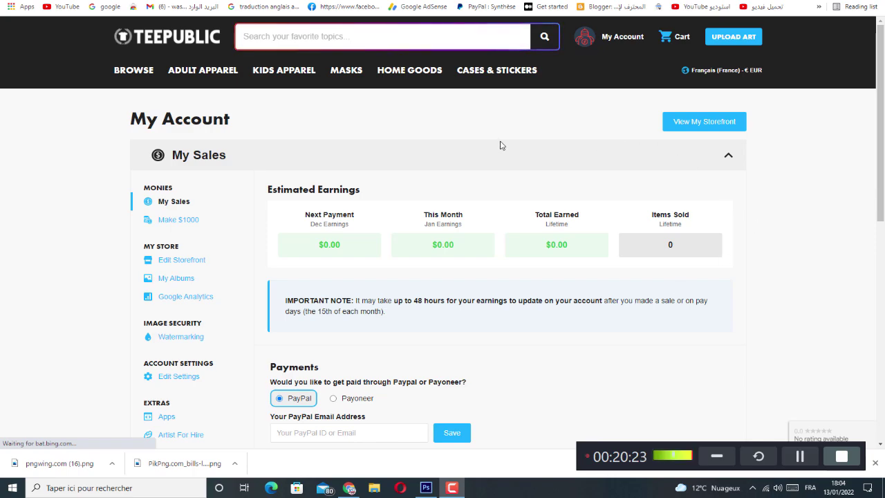
Open the account's storefront and examine its banner, profile icon and listed design
left_click(698, 130)
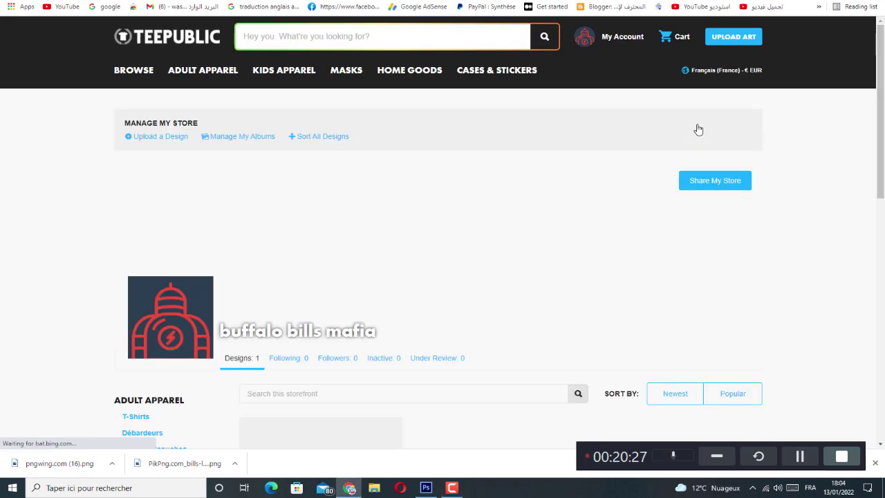
scroll(395, 247, "down", 2)
scroll(395, 247, "down", 2)
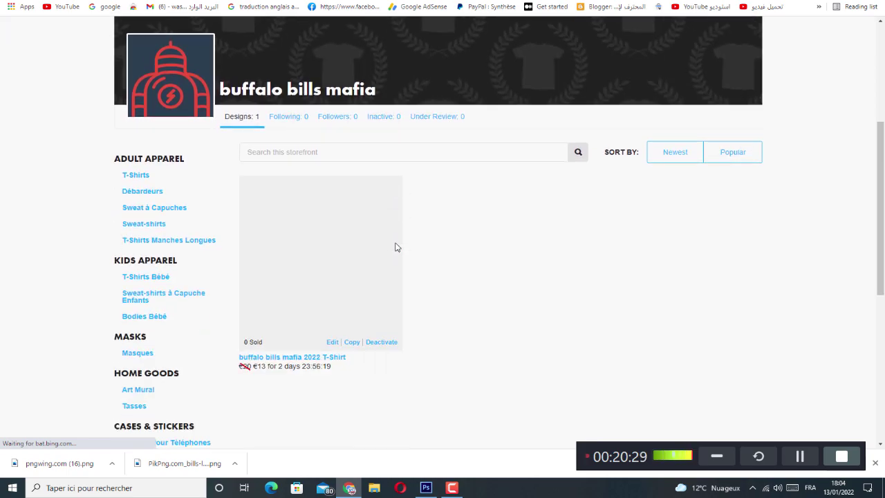
scroll(338, 239, "up", 2)
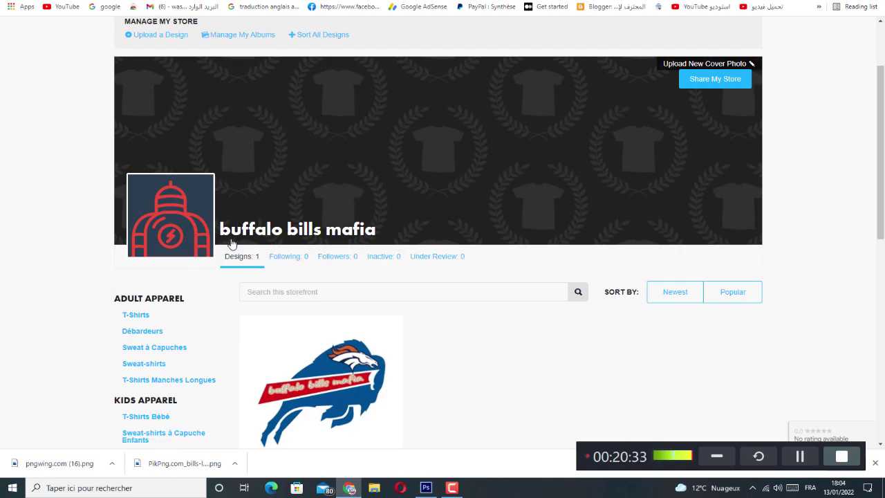
Upload the image pngwing.com (16) as the storefront's new profile icon and submit it
mouse_move(198, 242)
left_click(194, 181)
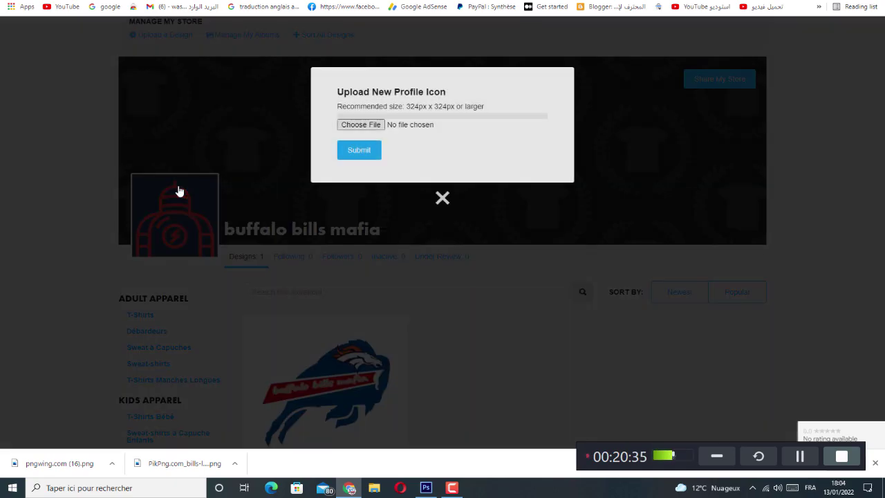
left_click(378, 126)
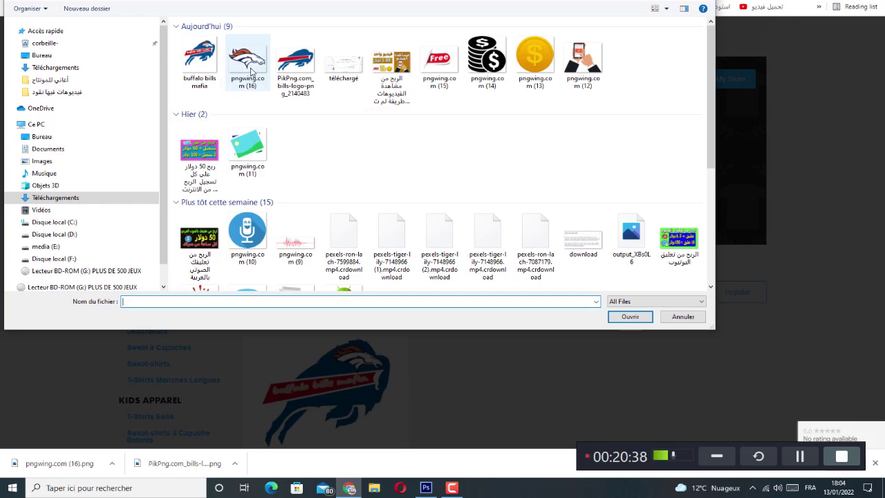
left_click(247, 62)
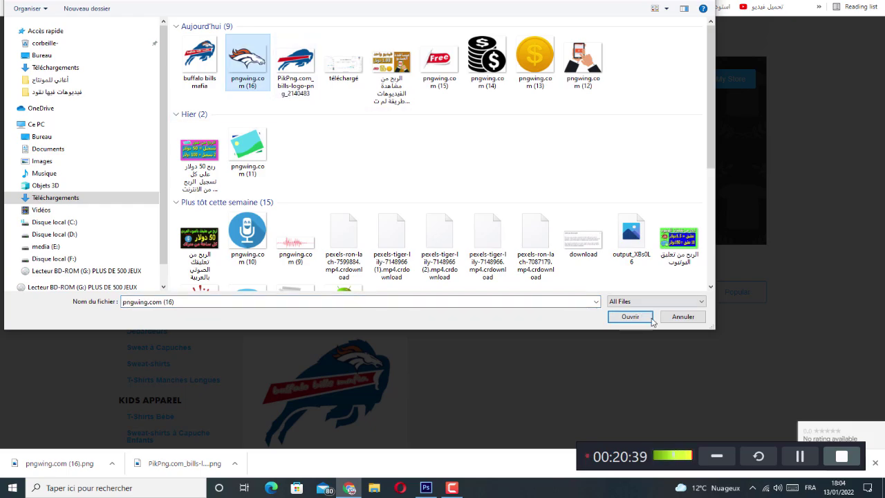
left_click(650, 318)
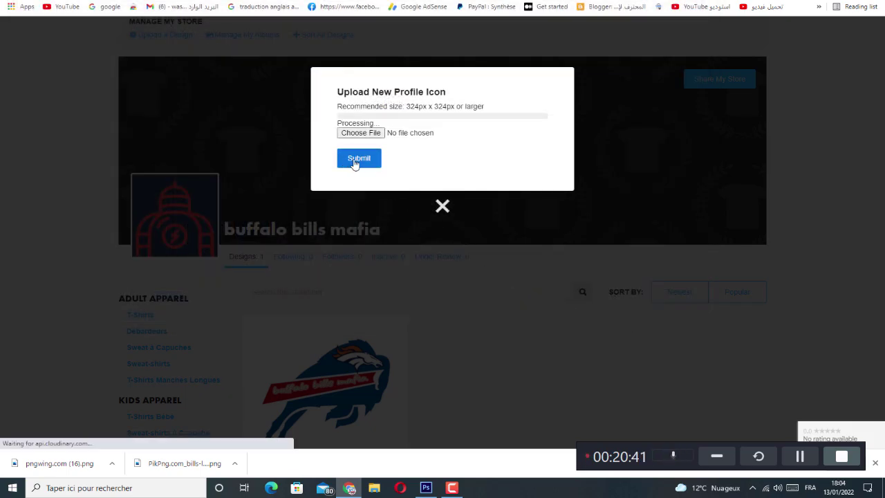
left_click(354, 160)
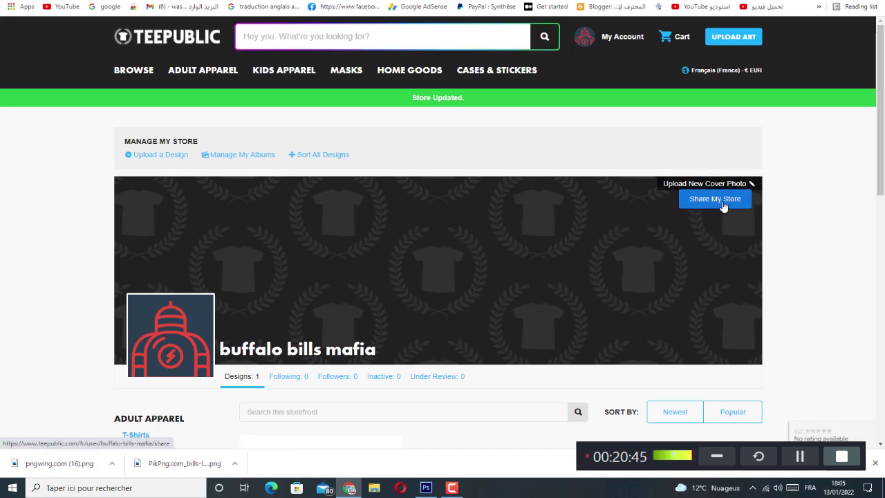
Start a new cover image upload for the storefront and browse the downloaded images for a suitable file
left_click(751, 184)
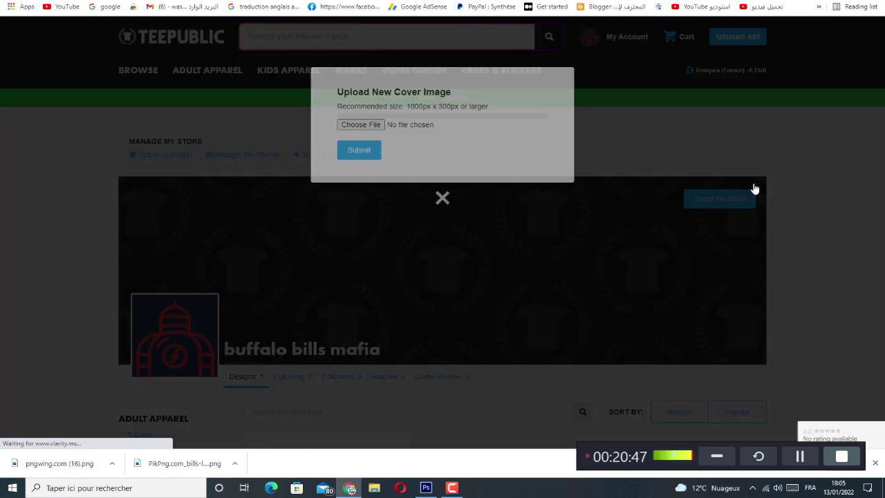
left_click(377, 125)
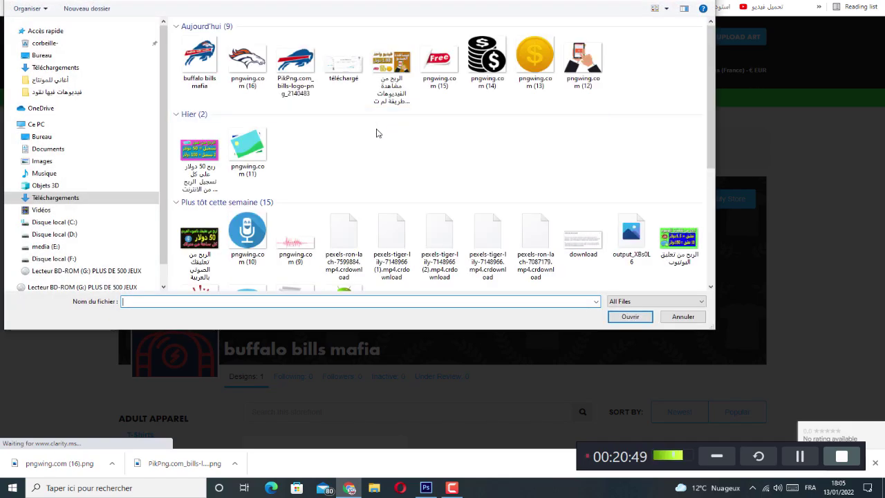
scroll(337, 159, "down", 2)
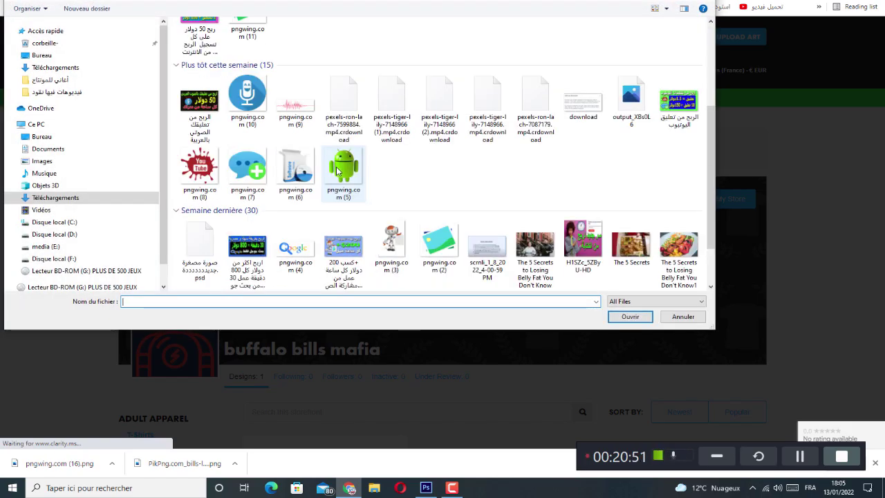
left_click(799, 456)
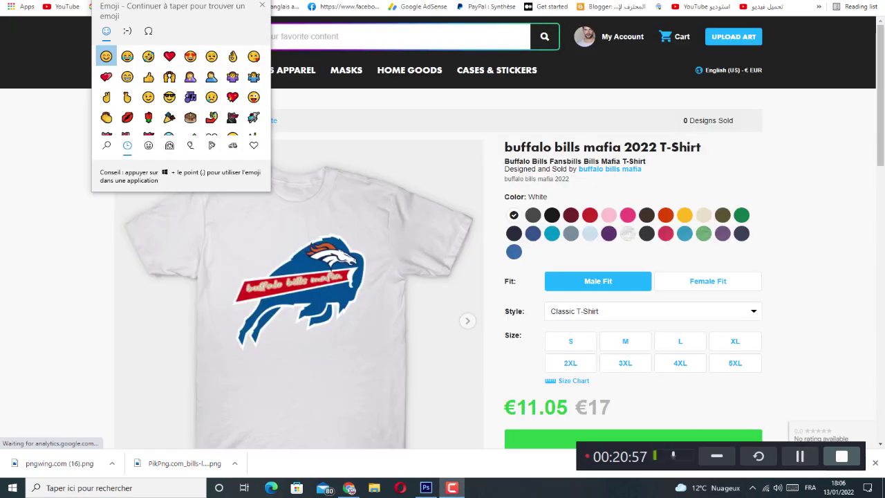
Dismiss the emoji picker and return to the storefront to check its new cover image and profile icon
key("Escape")
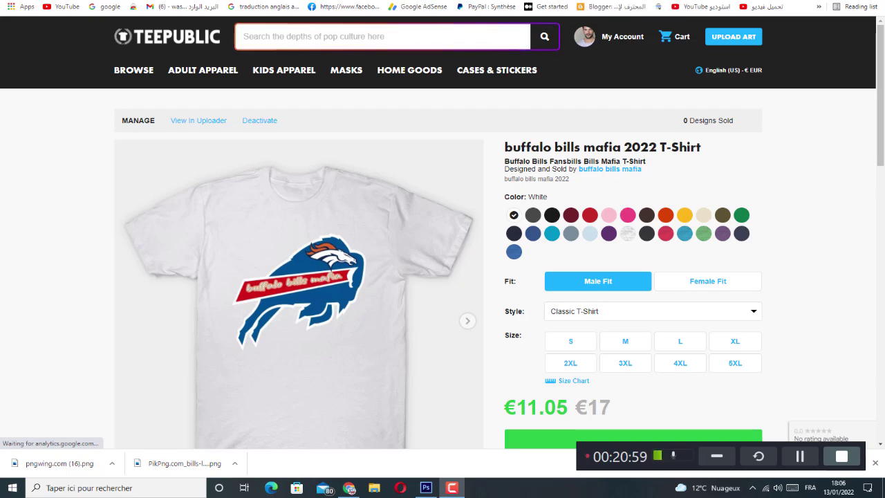
key("alt+Left")
scroll(456, 111, "up", 3)
scroll(443, 178, "up", 1)
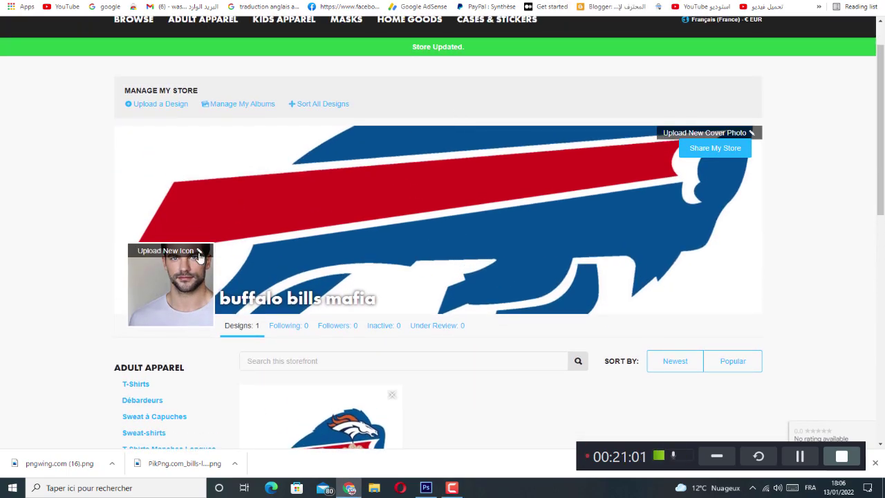
Open the product page of the buffalo bills mafia 2022 T-Shirt design from the storefront
scroll(438, 206, "down", 5)
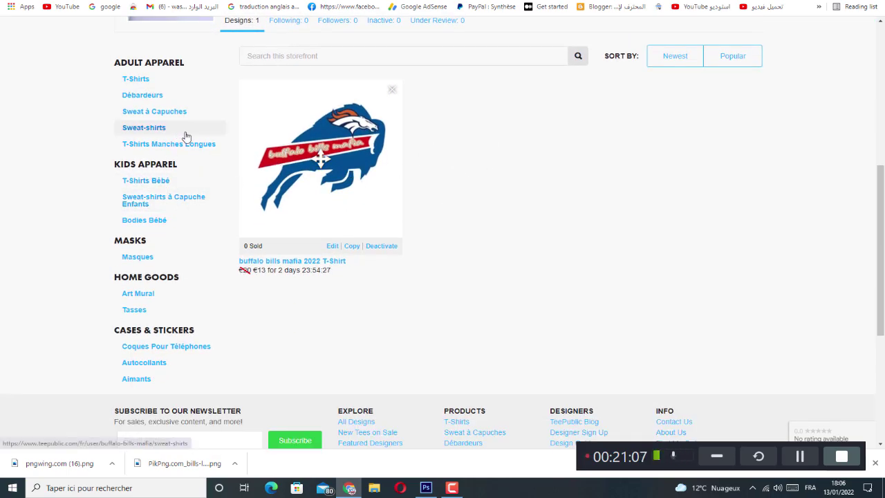
left_click(876, 7)
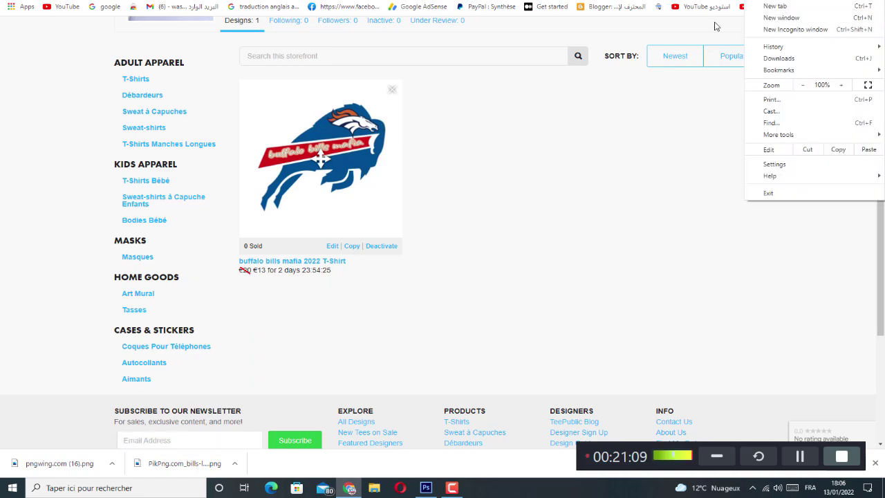
left_click(320, 159)
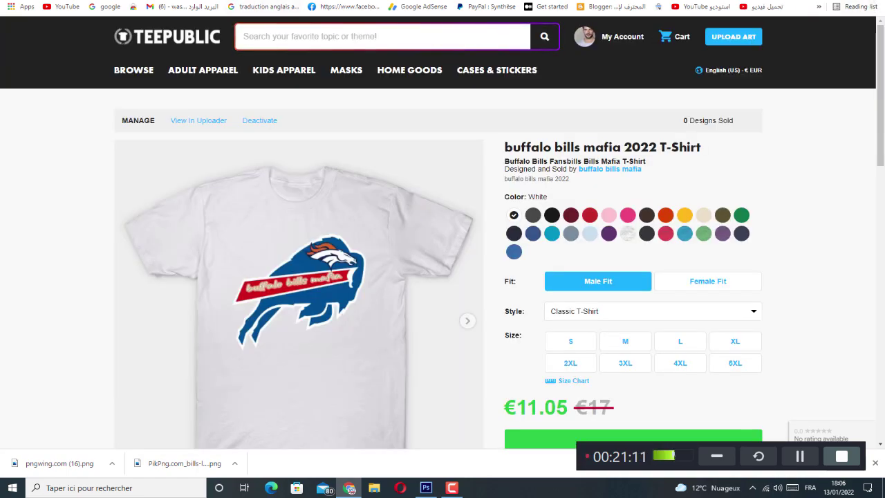
Open a new incognito window and search Google for "buffalo bills mafia 2022"
left_click(876, 7)
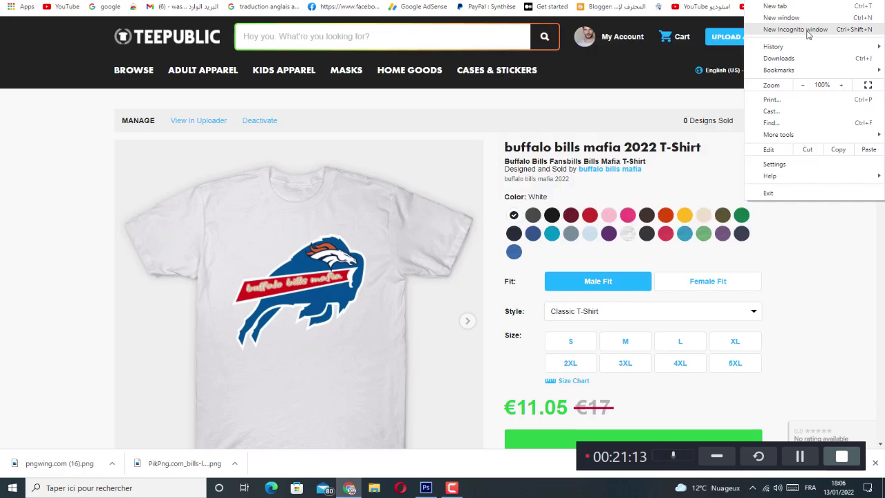
left_click(683, 35)
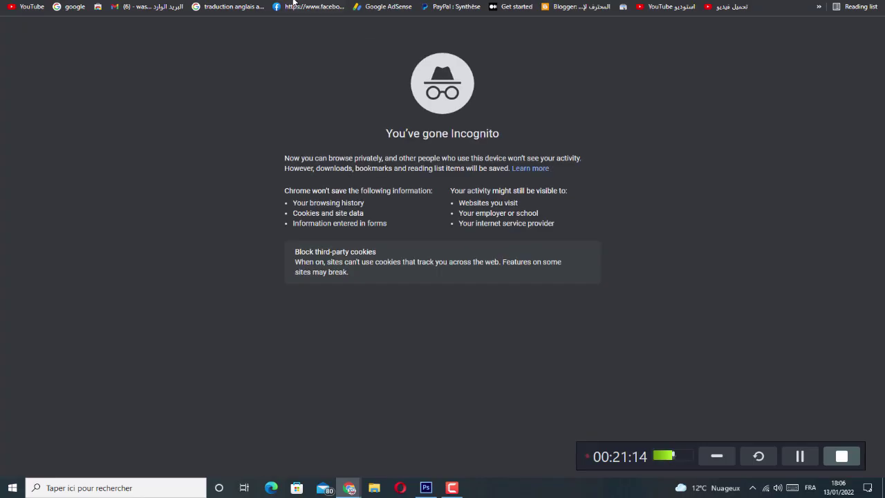
right_click(299, 9)
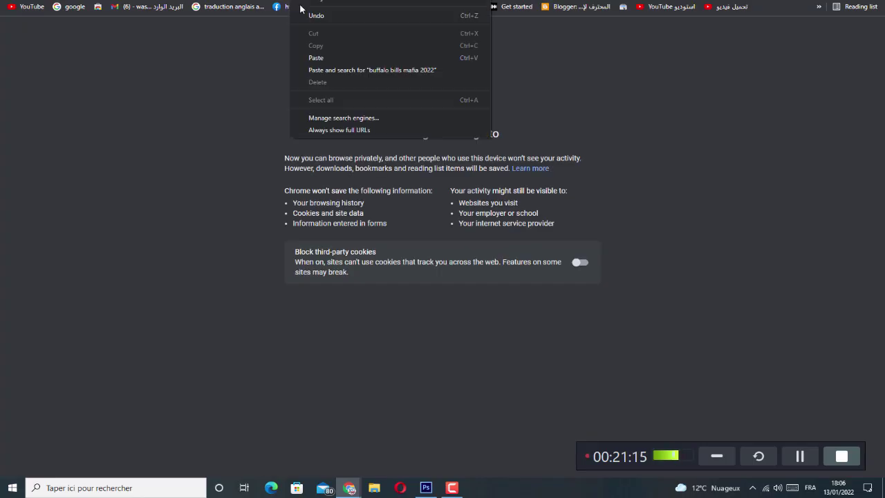
left_click(336, 70)
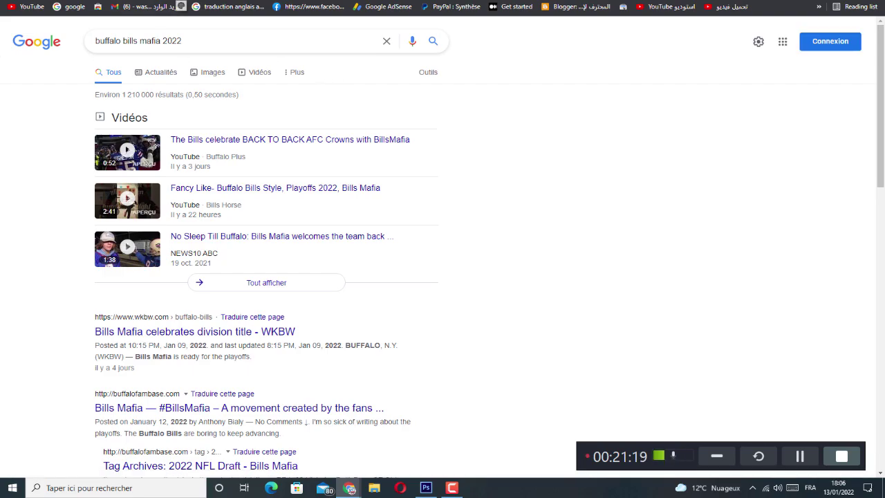
Copy the T-shirt product page's address from the regular window and load it in the incognito window
key("alt+Tab")
right_click(309, 9)
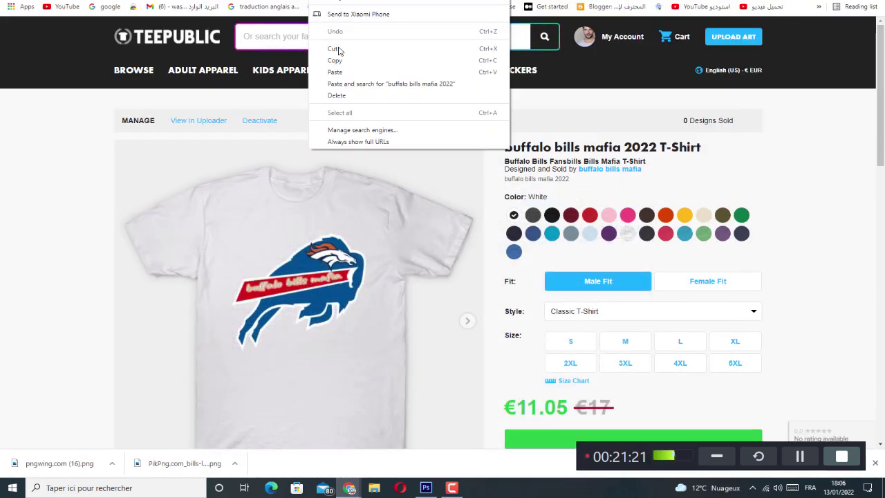
left_click(335, 61)
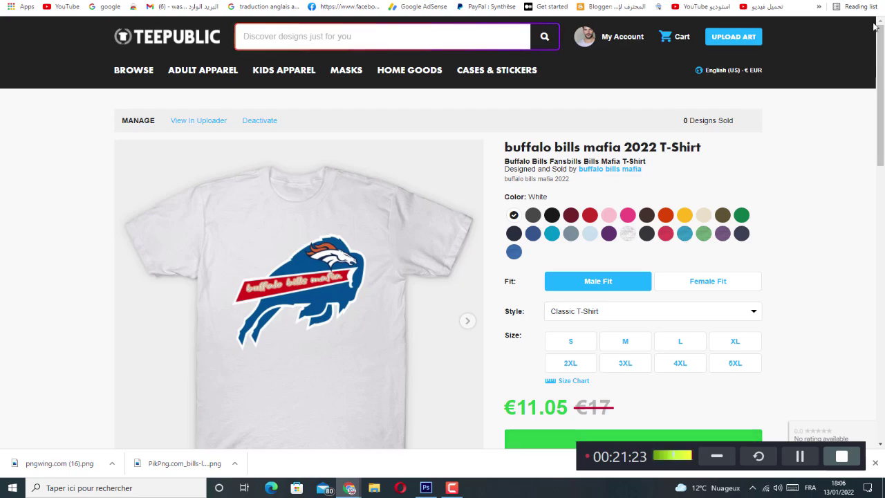
key("alt+Tab")
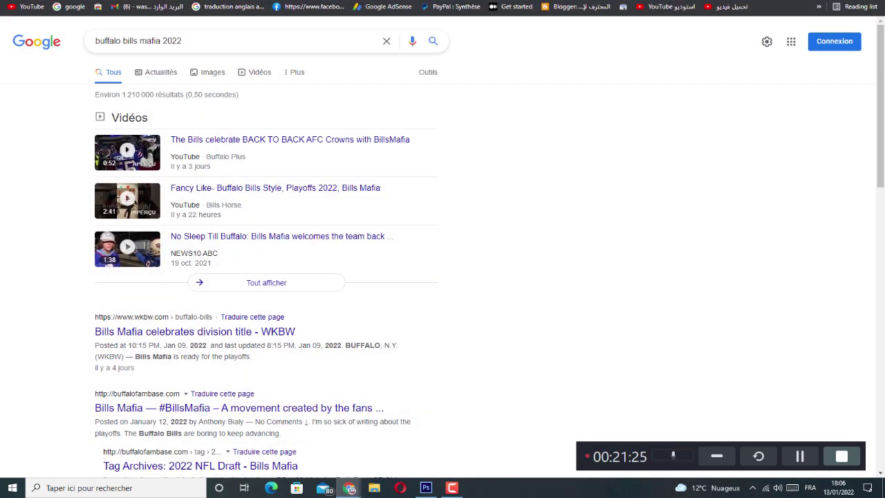
right_click(271, 2)
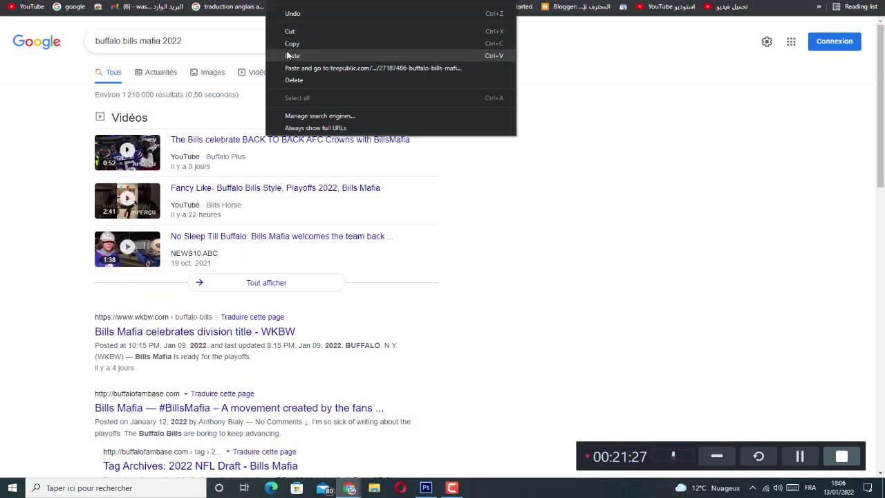
left_click(289, 54)
key("Escape")
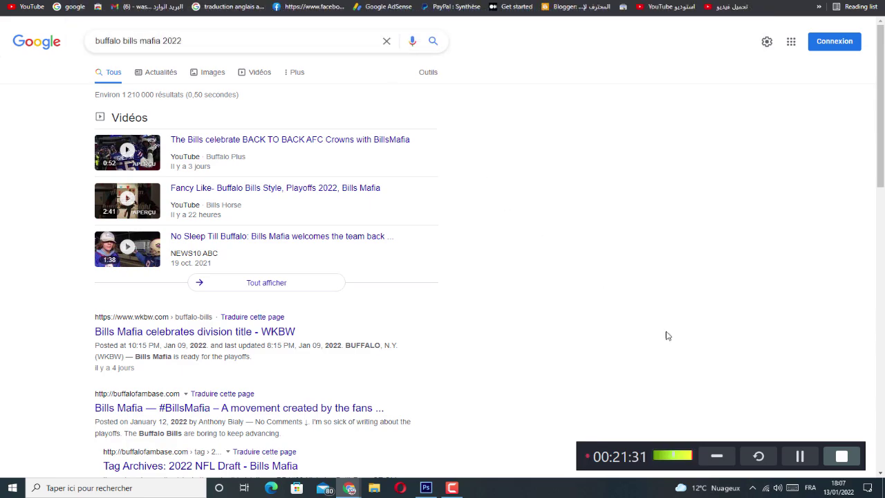
key("alt+Tab")
Examine the public product page's T-shirt preview, sale price, other available products and applied tags
scroll(346, 300, "down", 3)
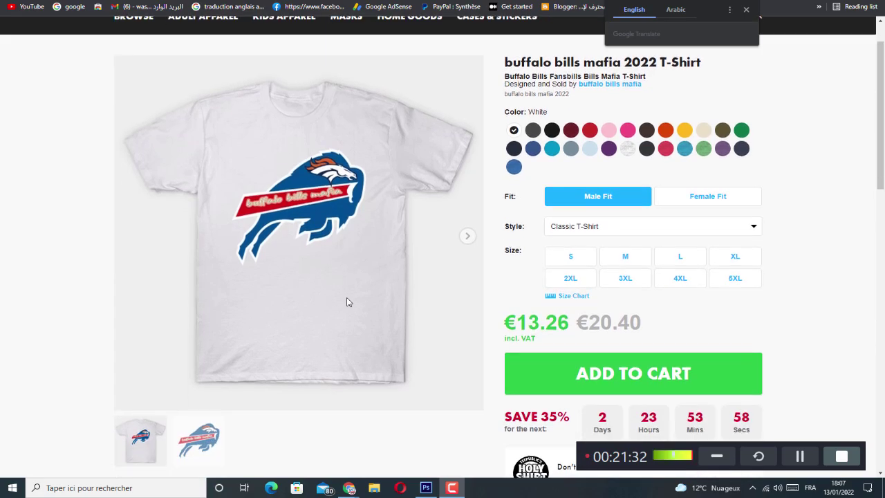
left_click_drag(508, 224, 592, 219)
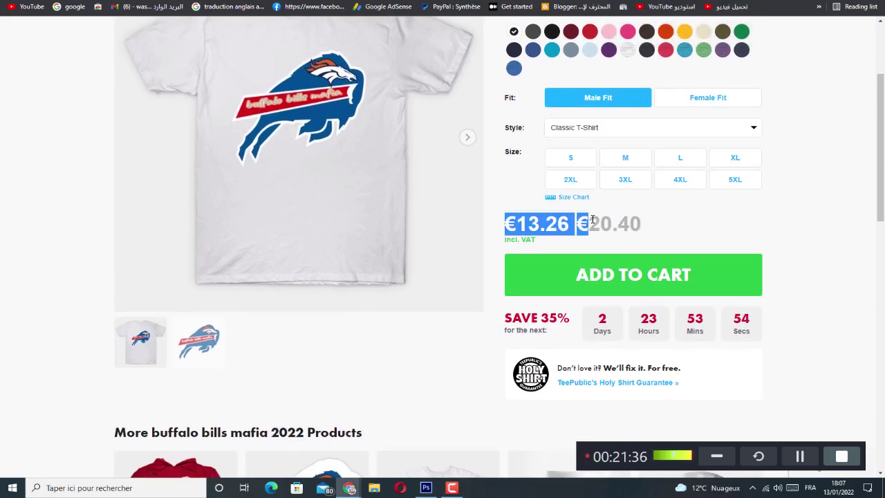
scroll(446, 219, "up", 2)
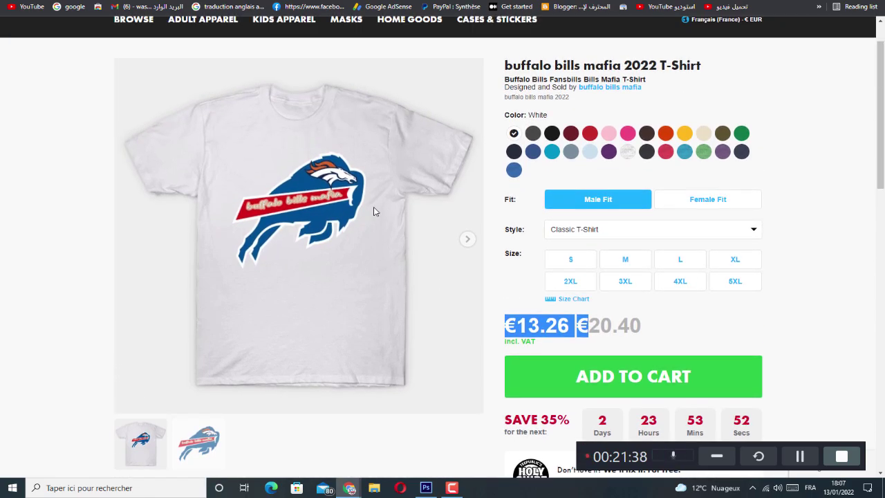
scroll(330, 192, "up", 1)
scroll(318, 217, "down", 5)
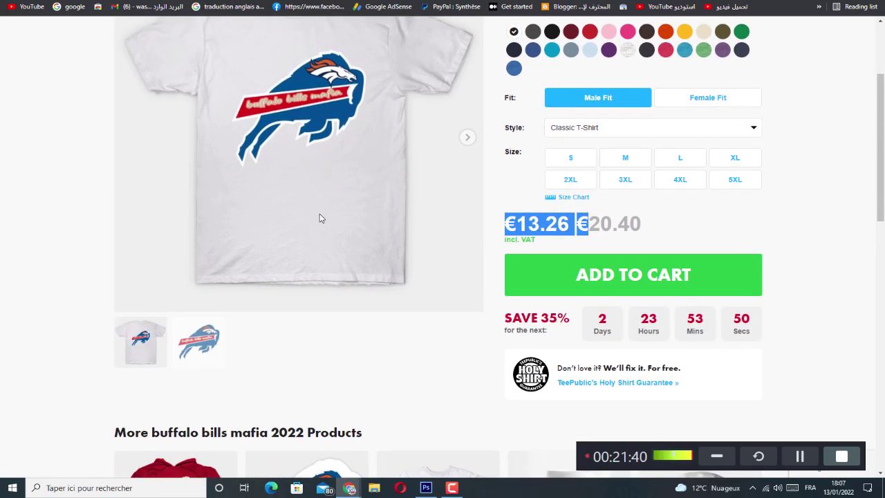
scroll(297, 207, "down", 1)
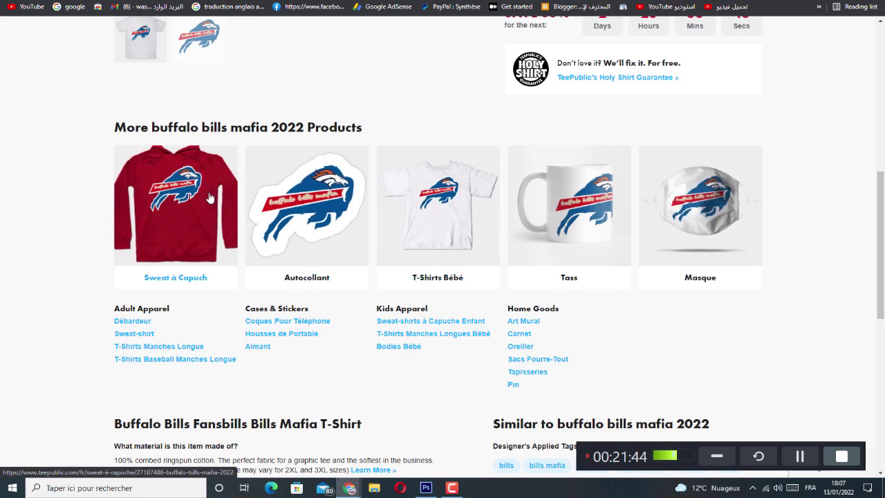
scroll(650, 242, "down", 1)
scroll(651, 242, "down", 4)
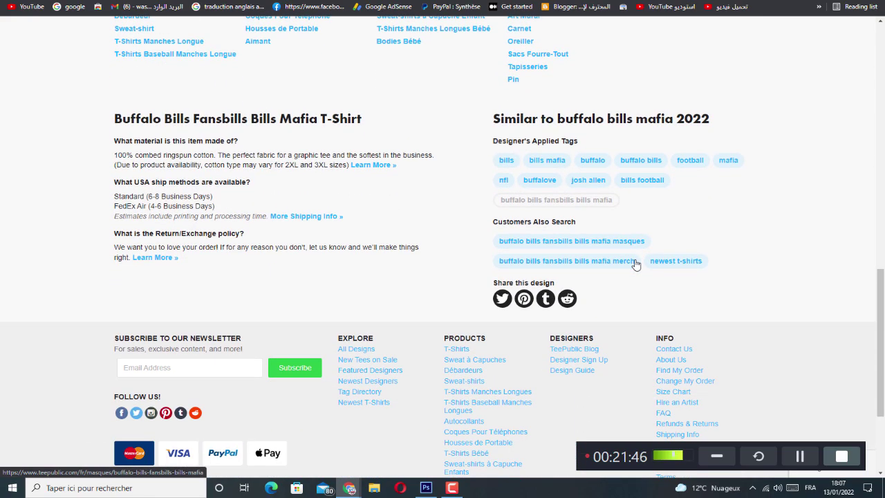
scroll(659, 99, "up", 2)
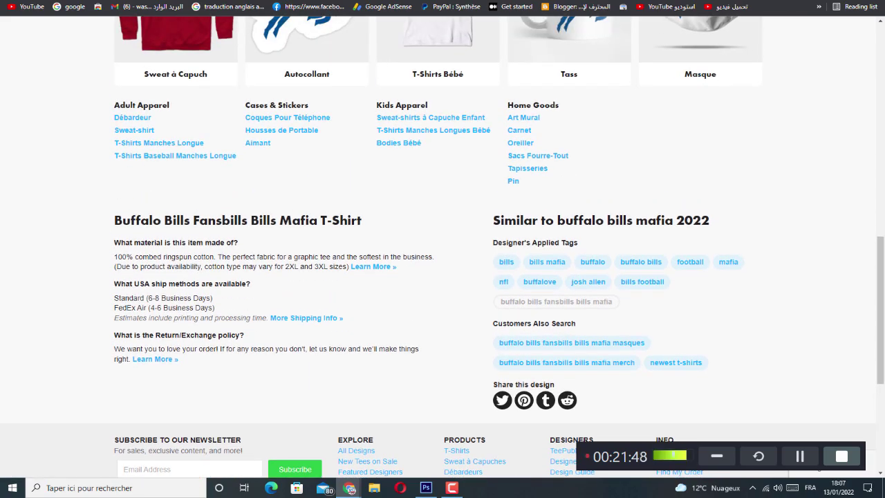
Return to the TeePublic search results for "buffalo bills mafia" in the regular window and browse the competing designs
key("alt+Tab")
key("alt+Tab")
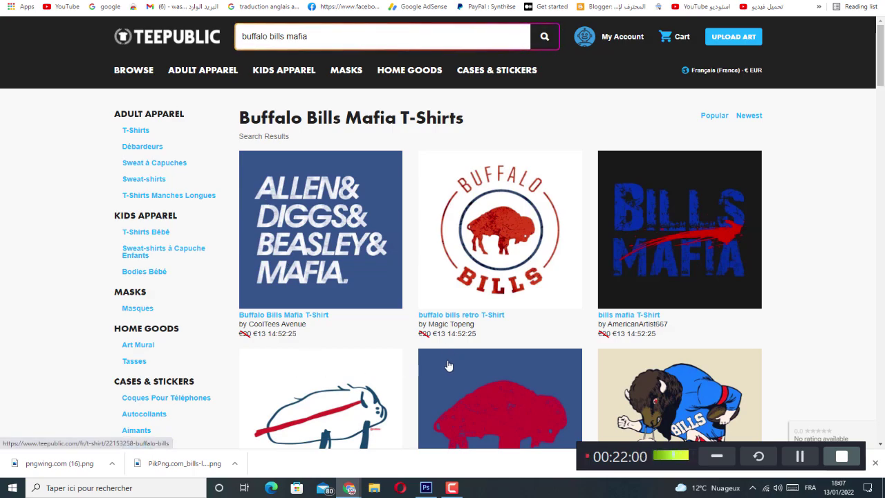
scroll(450, 360, "down", 8)
scroll(443, 372, "down", 2)
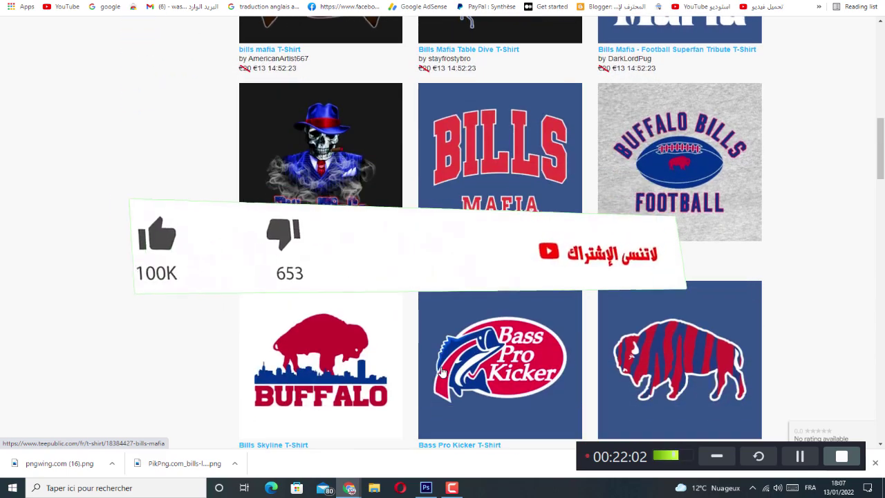